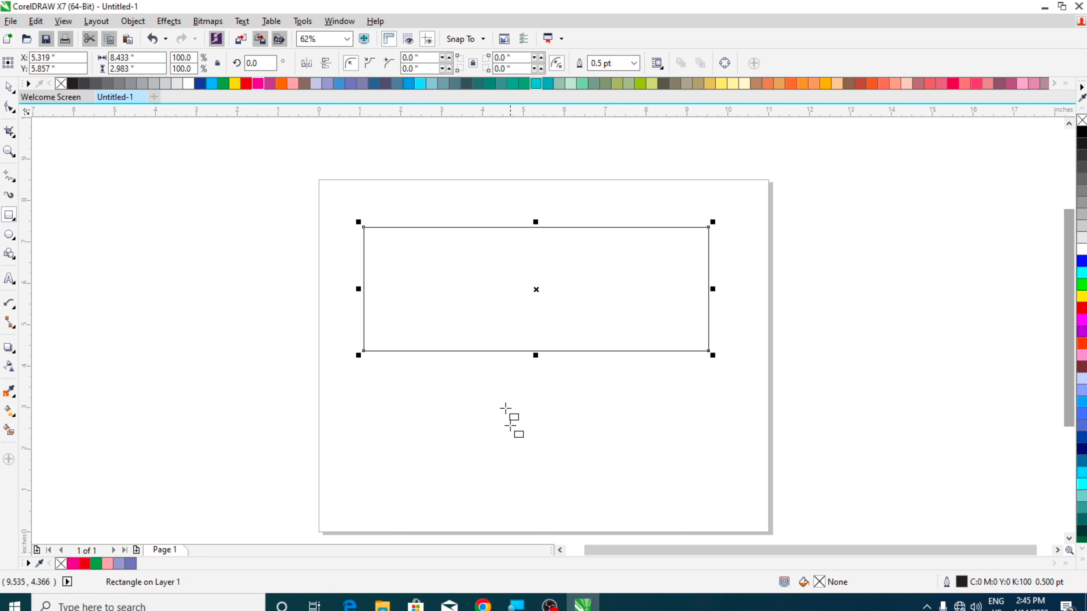
- Fill the rectangle with green
{"action": "left_click", "coordinate": [256, 84]}
{"action": "left_click", "coordinate": [292, 83]}
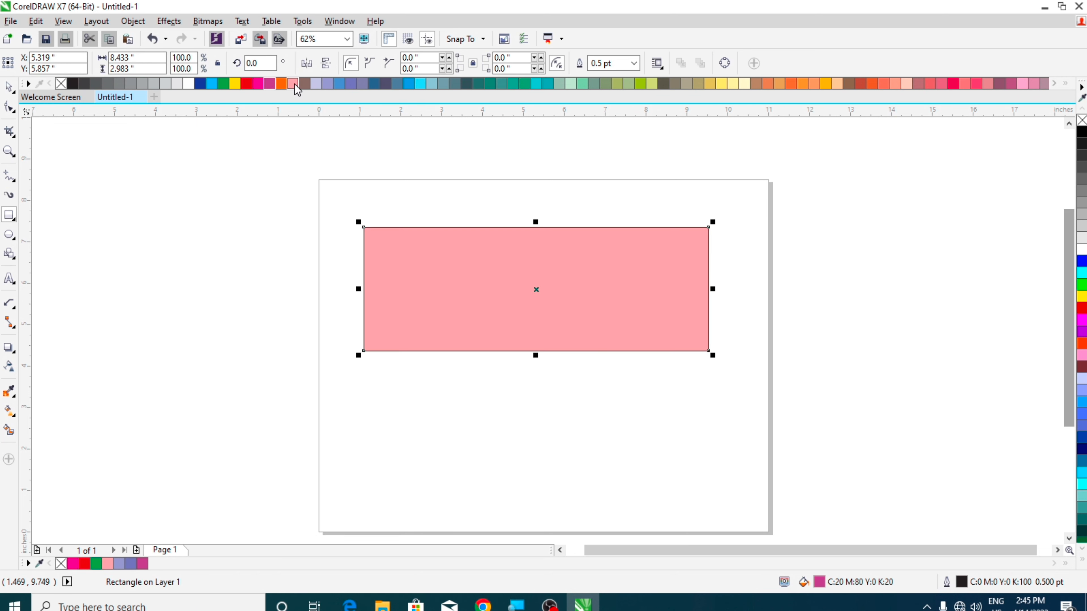
{"action": "left_click", "coordinate": [246, 83]}
{"action": "left_click", "coordinate": [223, 84]}
- Move the green rectangle slightly up and to the left, and delete it
{"action": "left_click", "coordinate": [9, 86]}
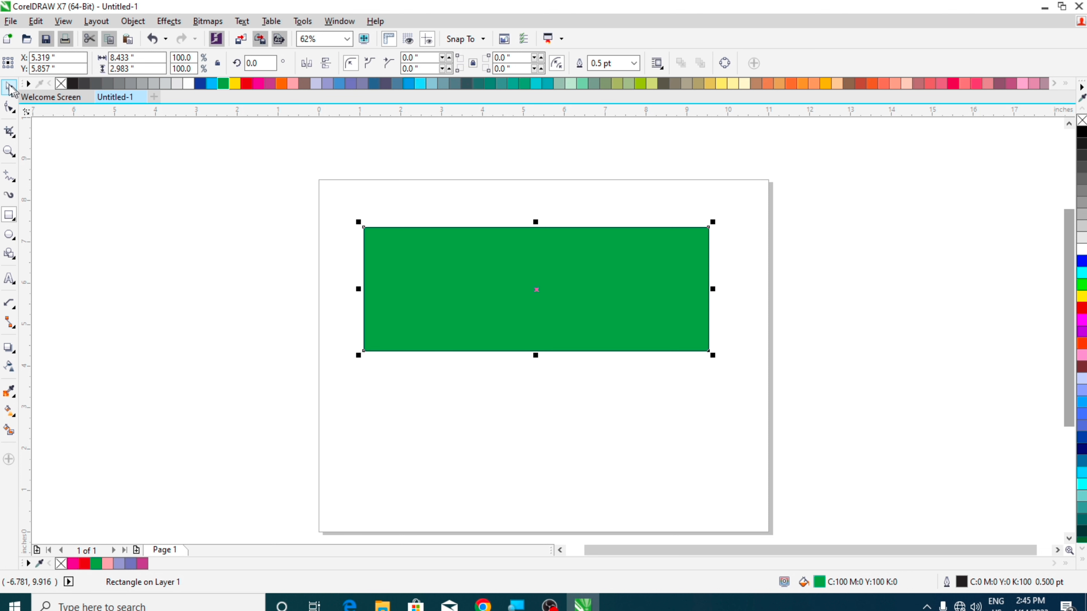
{"action": "left_click_drag", "start_coordinate": [525, 287], "coordinate": [504, 266]}
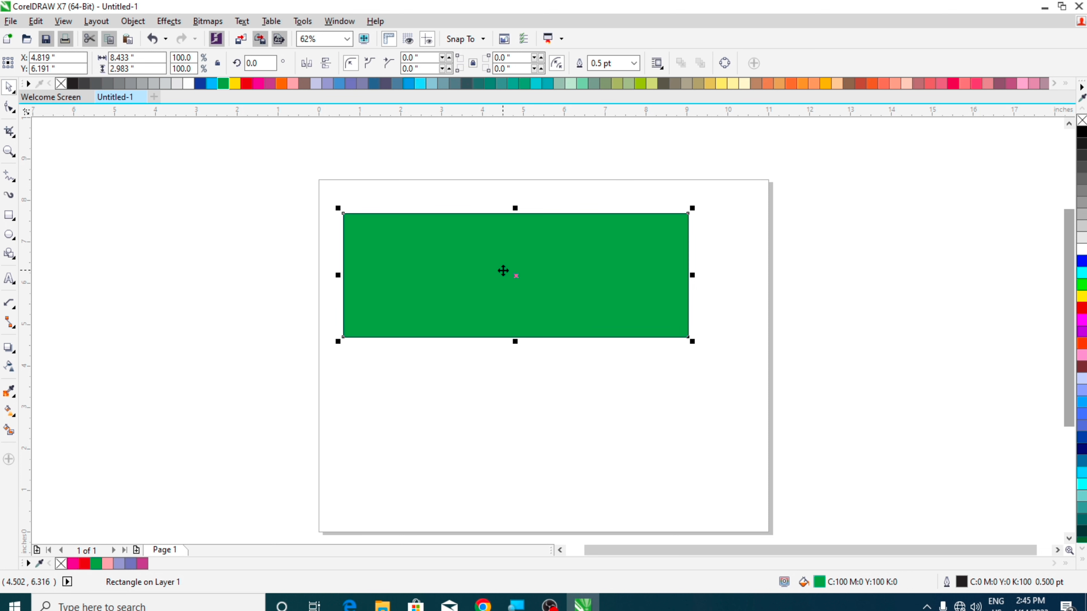
{"action": "key", "text": "Delete"}
- Draw a square about 4.92 inches on each side in the middle of the page
{"action": "left_click", "coordinate": [9, 215]}
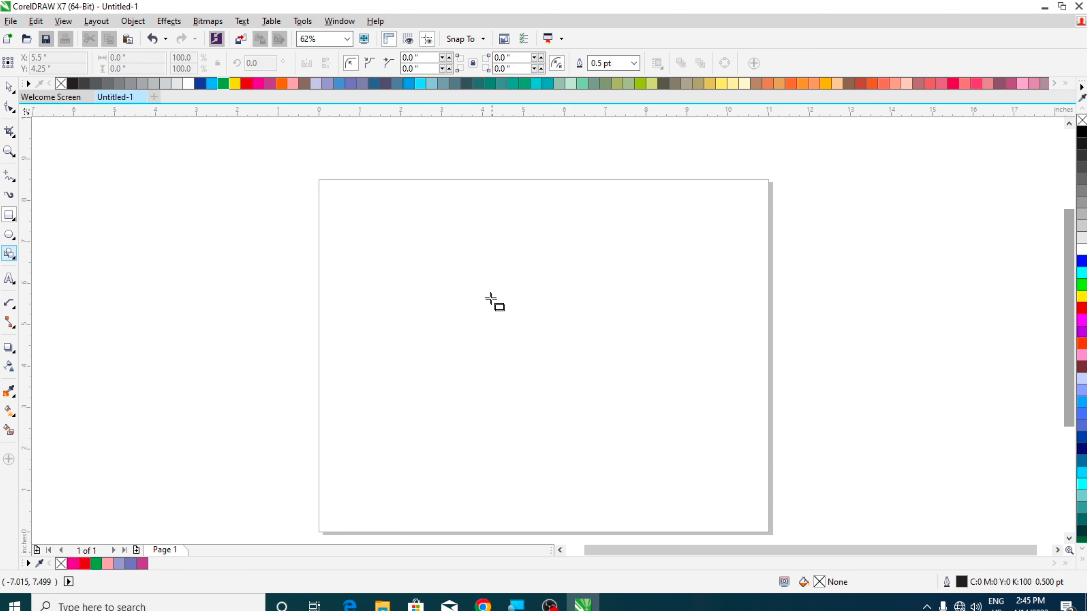
{"action": "left_click_drag", "start_coordinate": [436, 239], "coordinate": [637, 443]}
- Move the square toward the page's upper left corner and delete it
{"action": "left_click", "coordinate": [8, 87]}
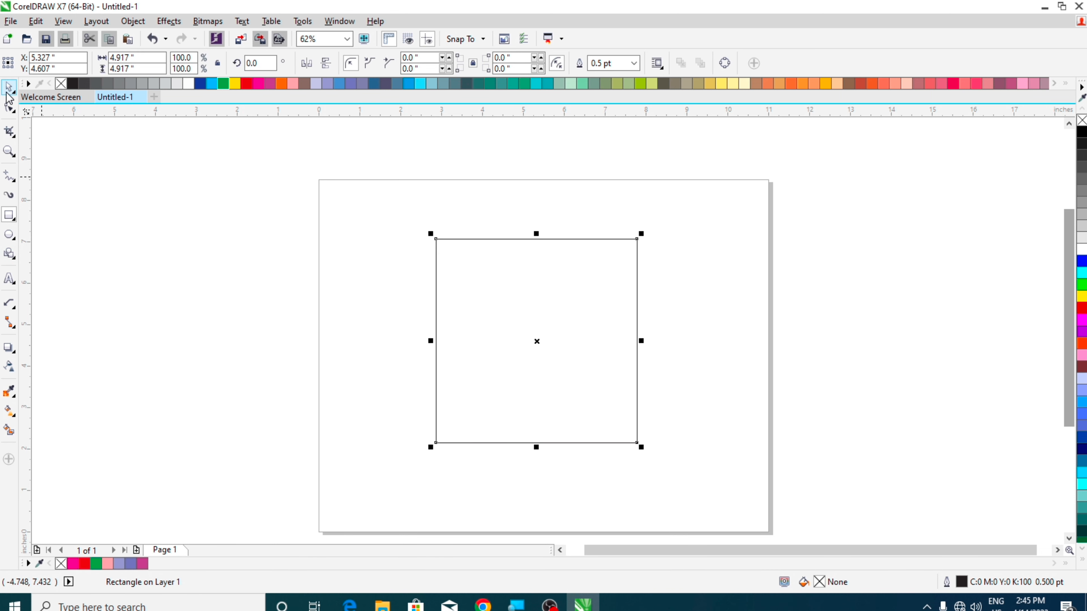
{"action": "left_click_drag", "start_coordinate": [513, 302], "coordinate": [440, 272]}
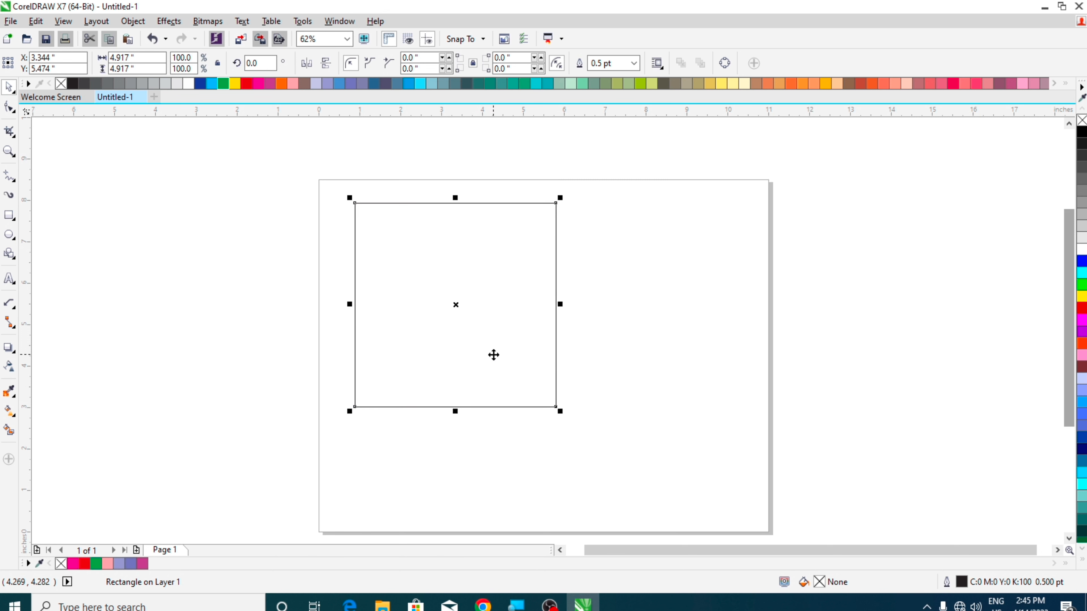
{"action": "key", "text": "Delete"}
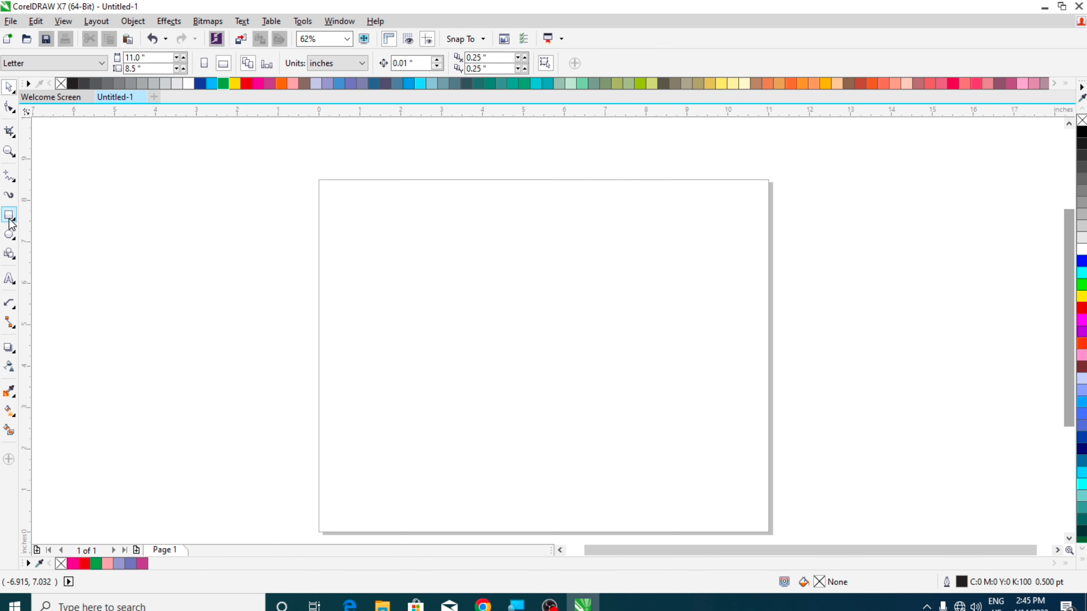
- Draw a 3-point rectangle about 5.12 by 4.3 inches across the page's left edge and fill it with cyan
{"action": "left_click", "coordinate": [10, 217]}
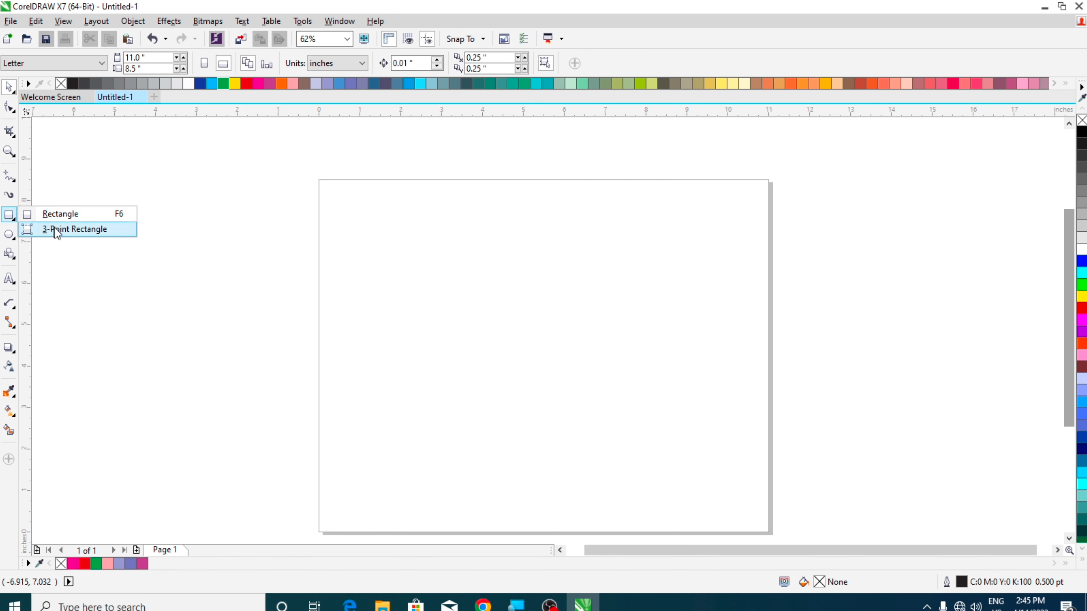
{"action": "left_click", "coordinate": [70, 231]}
{"action": "left_click_drag", "start_coordinate": [433, 215], "coordinate": [437, 392]}
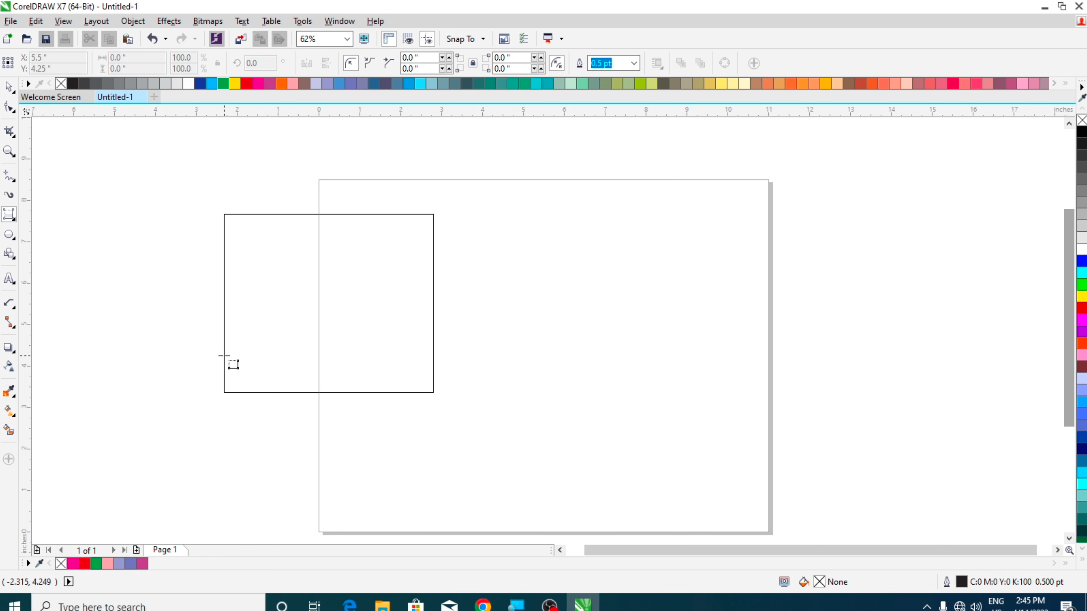
{"action": "left_click", "coordinate": [224, 355]}
{"action": "left_click", "coordinate": [211, 84]}
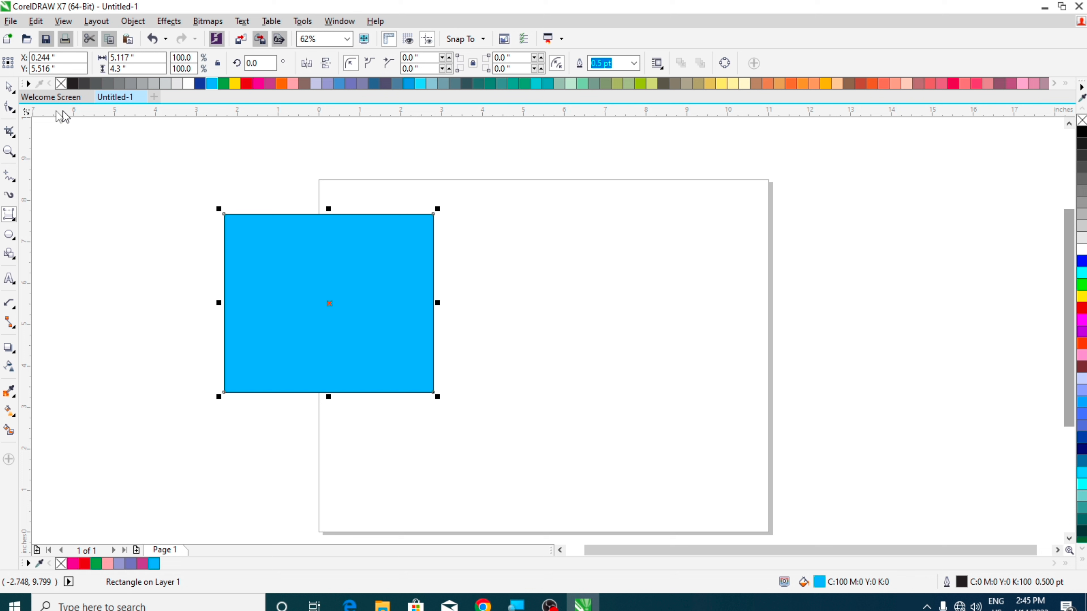
- Move the cyan rectangle to the right onto the page and delete it
{"action": "left_click", "coordinate": [9, 88]}
{"action": "left_click_drag", "start_coordinate": [355, 274], "coordinate": [474, 277]}
{"action": "key", "text": "Delete"}
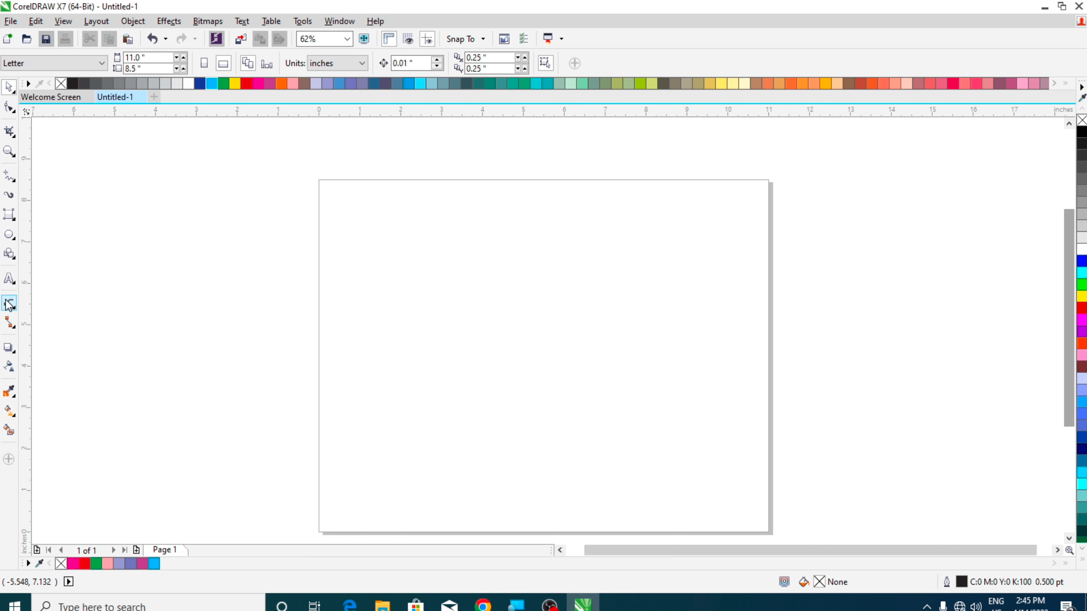
- Draw an ellipse about 5.68 by 4.38 inches on the page with the Ellipse tool
{"action": "left_click", "coordinate": [12, 237]}
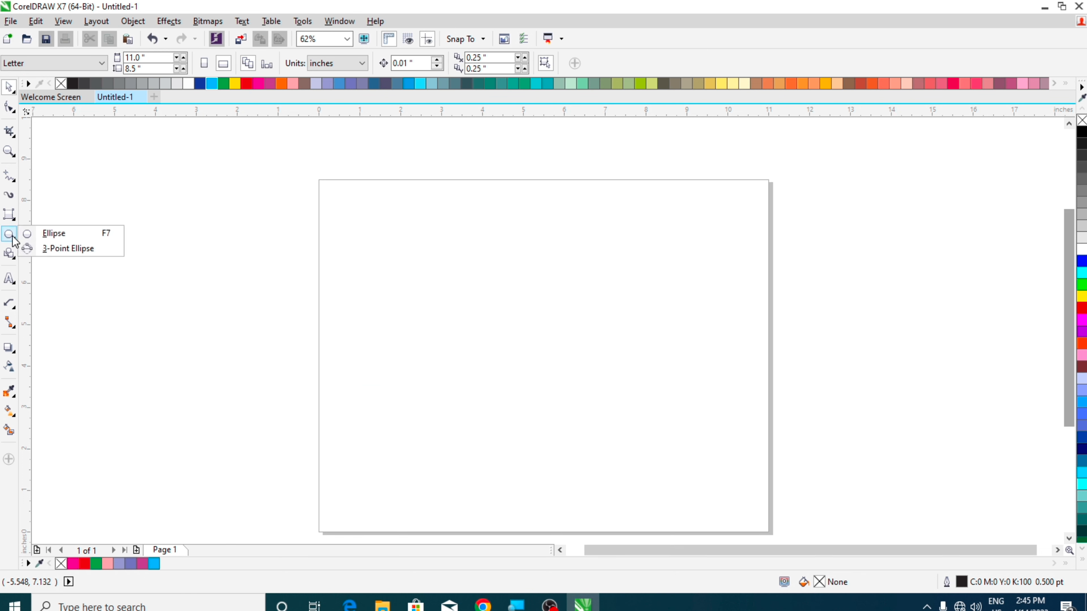
{"action": "left_click", "coordinate": [50, 234]}
{"action": "left_click_drag", "start_coordinate": [441, 220], "coordinate": [672, 404]}
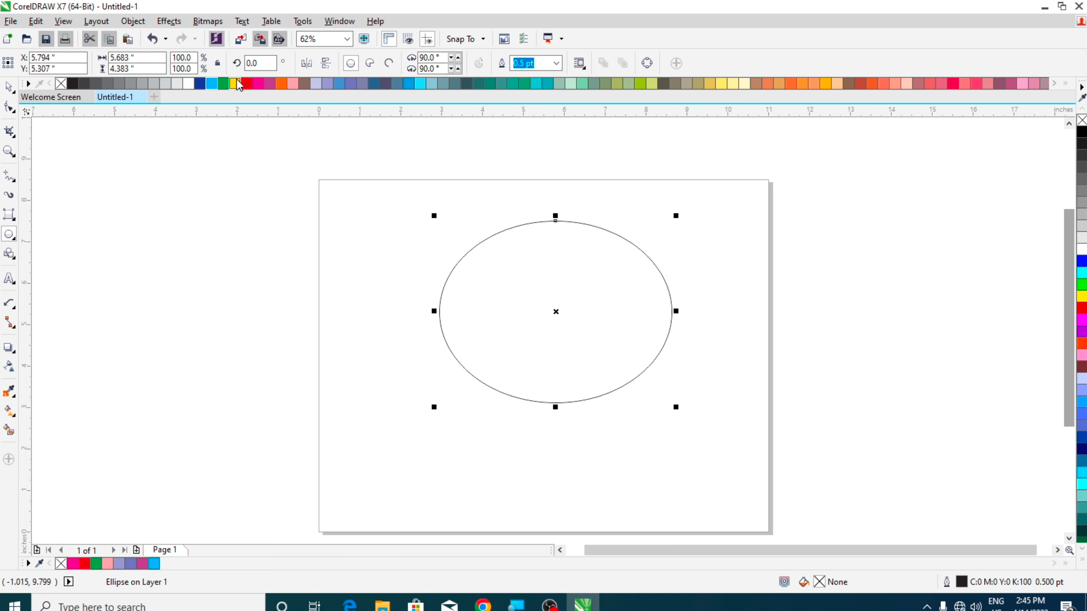
- Fill the ellipse with red and delete it
{"action": "left_click", "coordinate": [245, 84]}
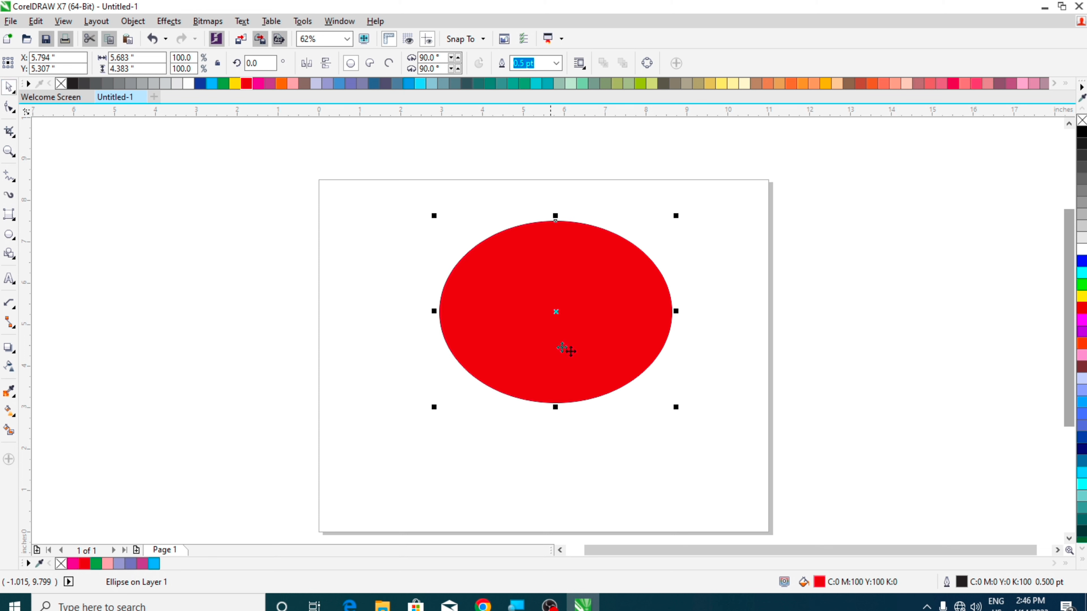
{"action": "key", "text": "Delete"}
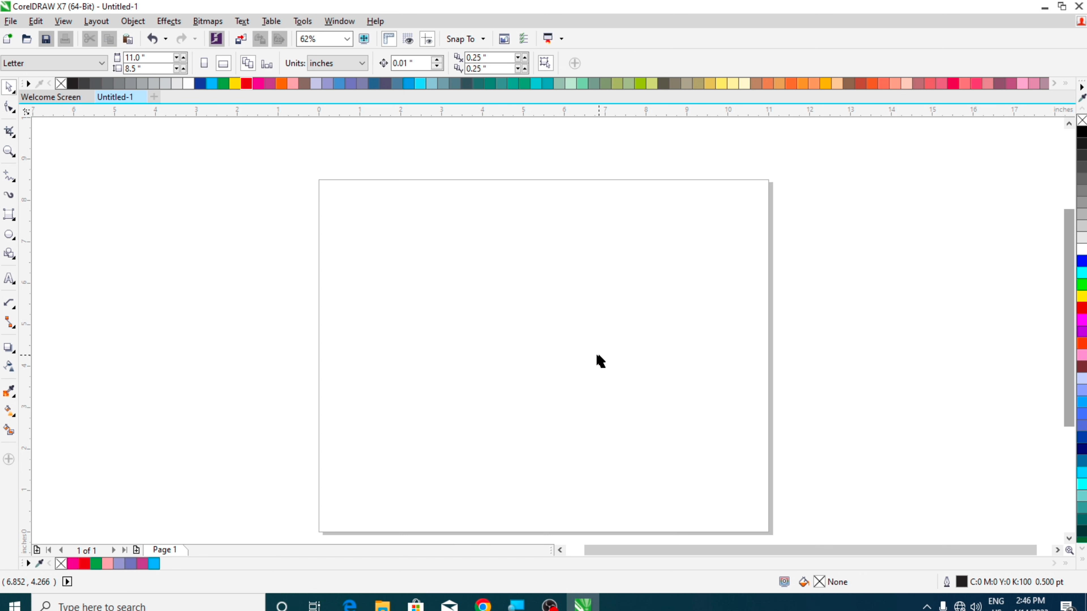
- Draw a perfect circle about 5.27 inches in diameter near the page centre and delete it
{"action": "left_click", "coordinate": [15, 239]}
{"action": "left_click", "coordinate": [34, 235]}
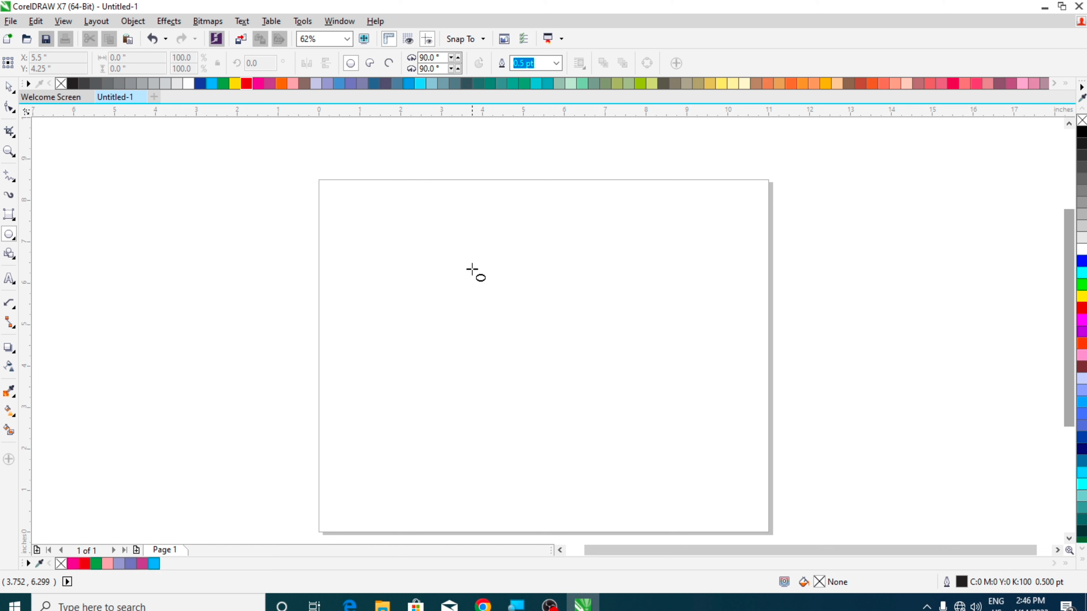
{"action": "left_click_drag", "start_coordinate": [433, 222], "coordinate": [612, 441]}
{"action": "left_click", "coordinate": [9, 86]}
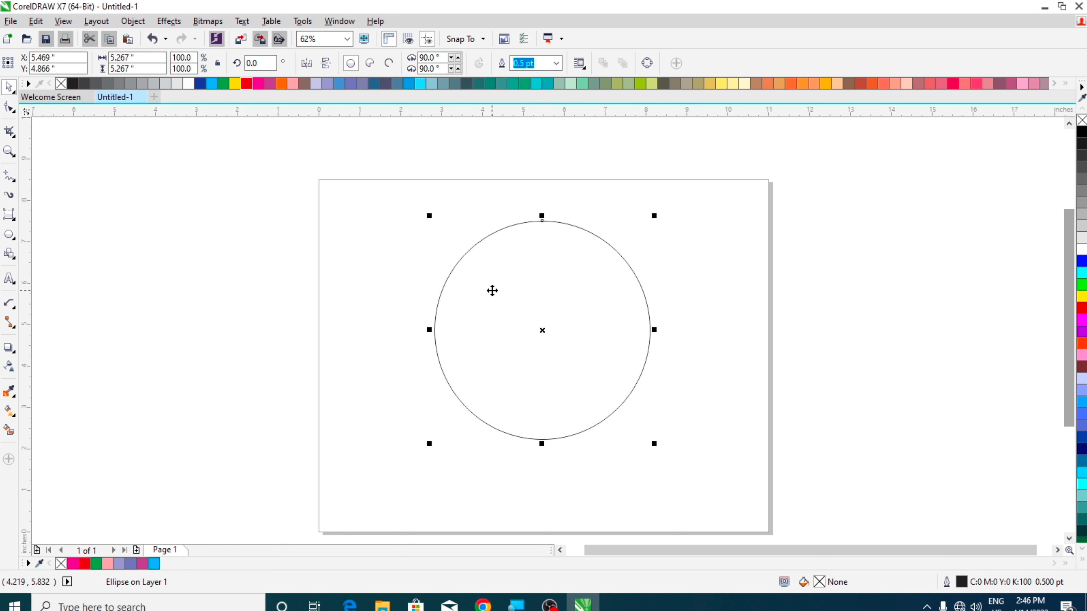
{"action": "key", "text": "Delete"}
- Draw a 3-point ellipse about 4.98 by 4.17 inches on the upper part of the page and fill it with magenta
{"action": "left_click", "coordinate": [11, 239]}
{"action": "left_click", "coordinate": [58, 249]}
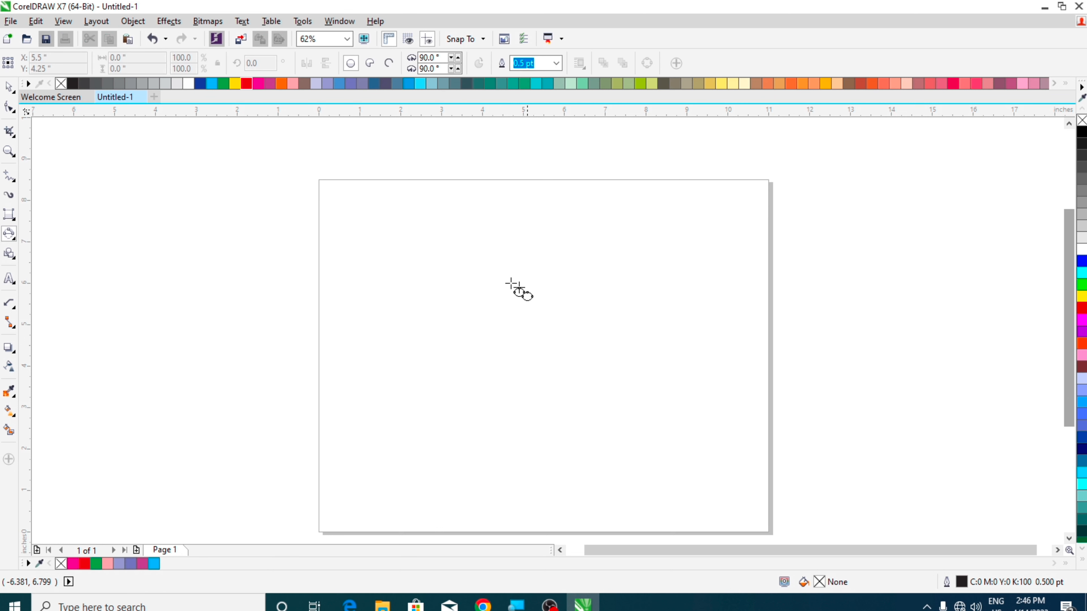
{"action": "left_click_drag", "start_coordinate": [421, 268], "coordinate": [625, 278]}
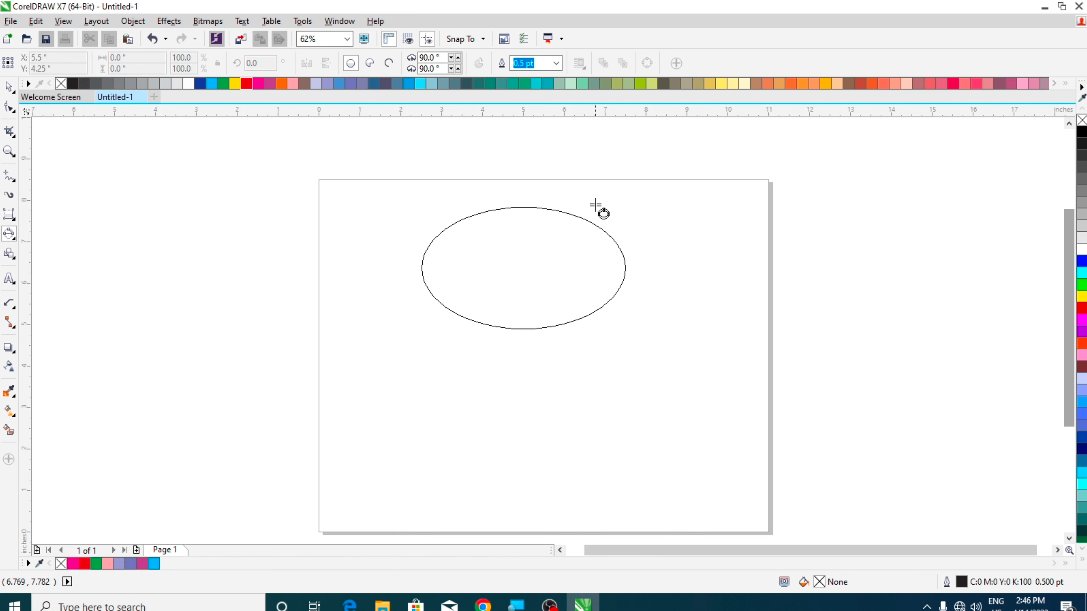
{"action": "left_click", "coordinate": [597, 182]}
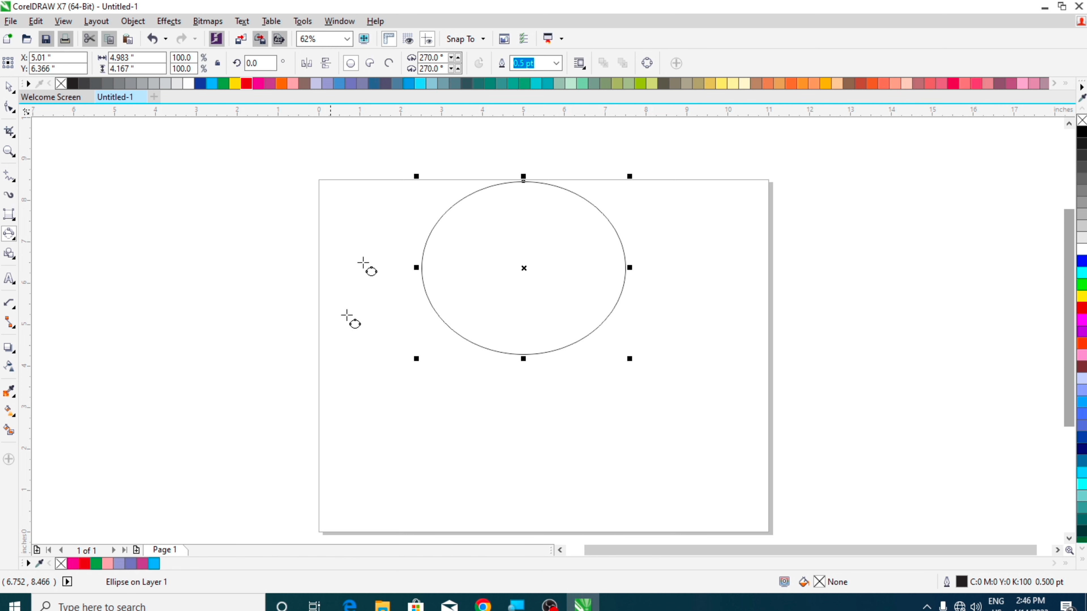
{"action": "left_click", "coordinate": [258, 83]}
- Move the magenta ellipse down and to the left, and delete it
{"action": "left_click", "coordinate": [11, 87]}
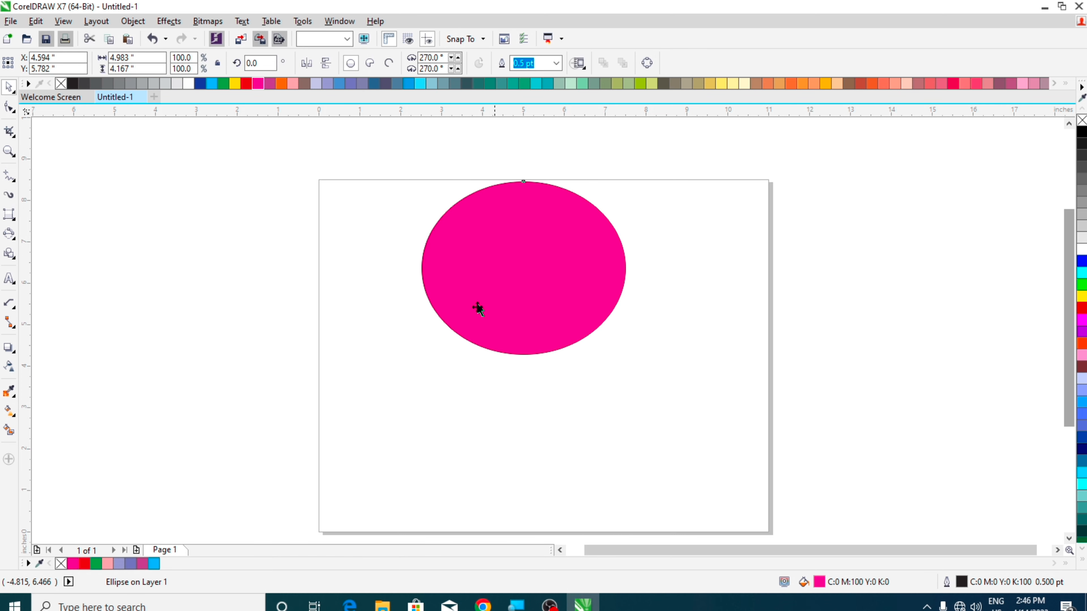
{"action": "left_click_drag", "start_coordinate": [485, 346], "coordinate": [468, 370]}
{"action": "key", "text": "Delete"}
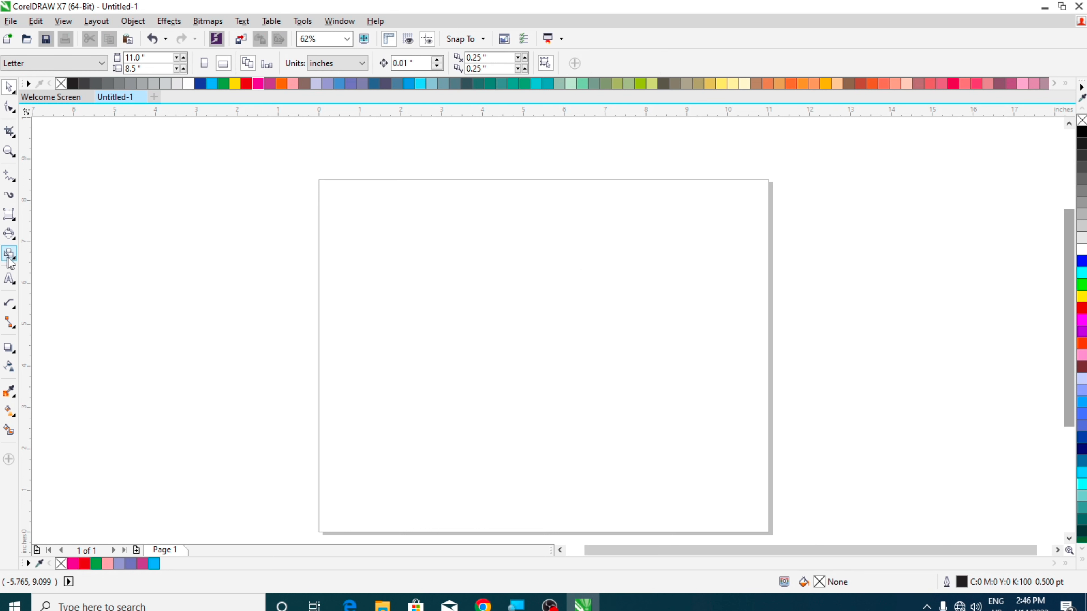
- Add the artistic text "Abhi Computers Computer Education" near the page's left edge and scale it up to about 42 pt
{"action": "left_click", "coordinate": [9, 279]}
{"action": "left_click", "coordinate": [330, 270]}
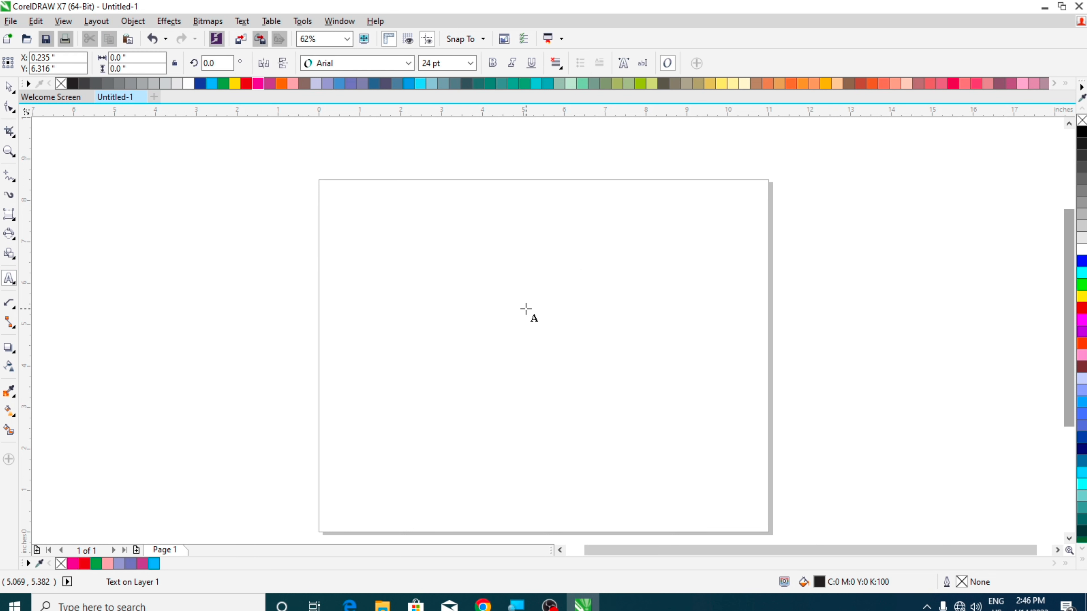
{"action": "type", "text": "Abhi Computers Computer Education"}
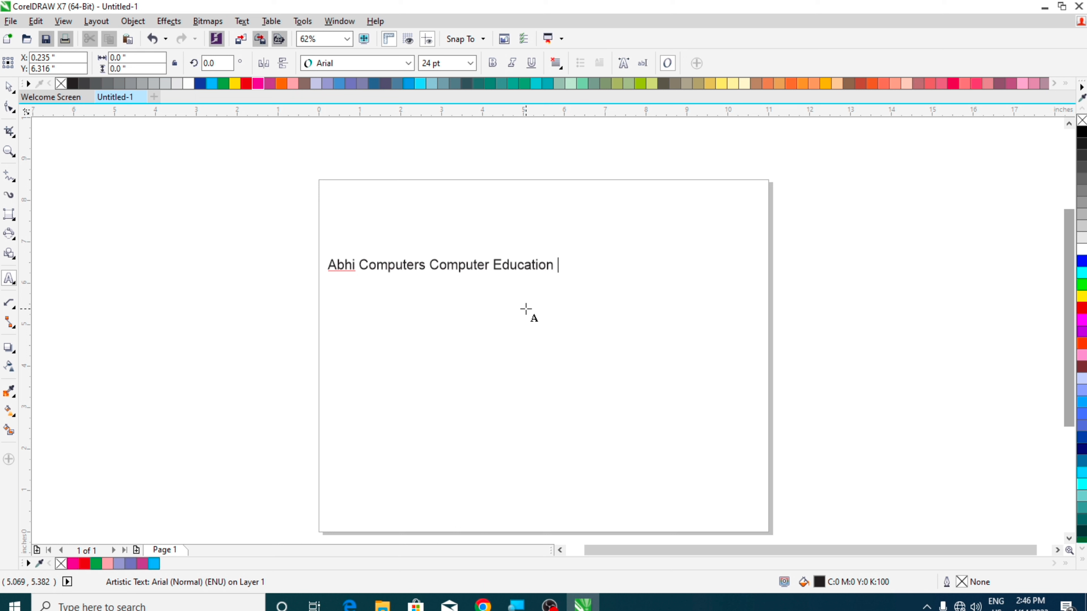
{"action": "key", "text": "ctrl+space"}
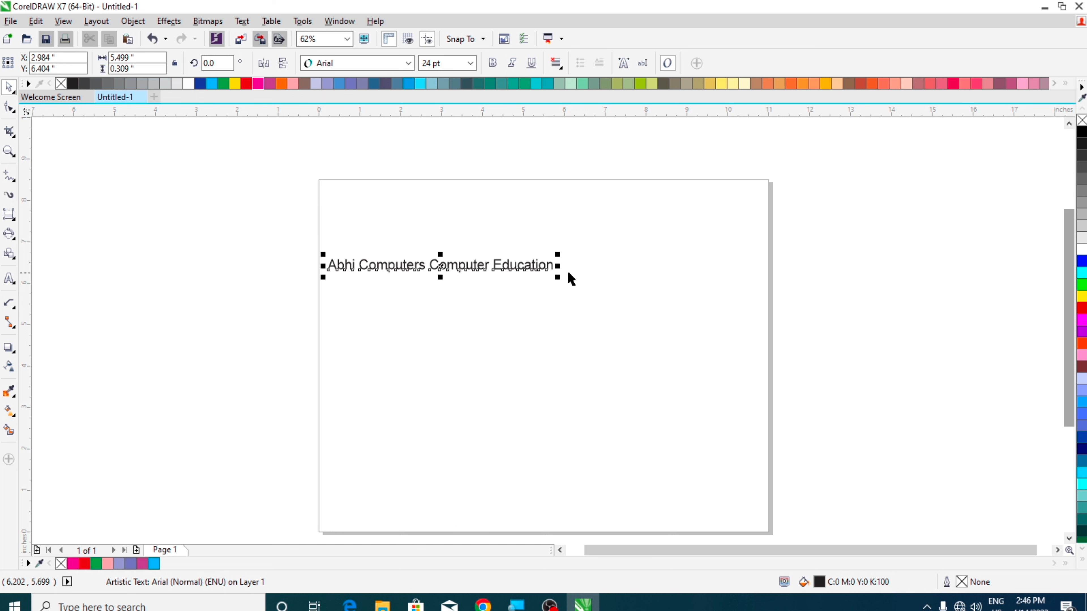
{"action": "left_click_drag", "start_coordinate": [559, 276], "coordinate": [719, 391]}
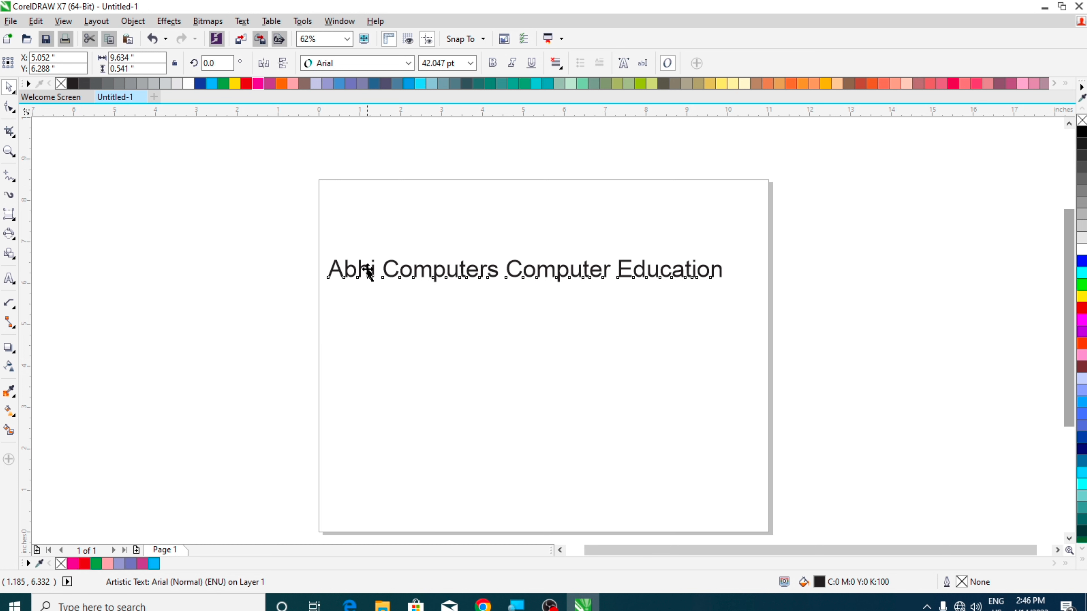
- Change the text's font to Bremen Bd BT
{"action": "left_click", "coordinate": [409, 63]}
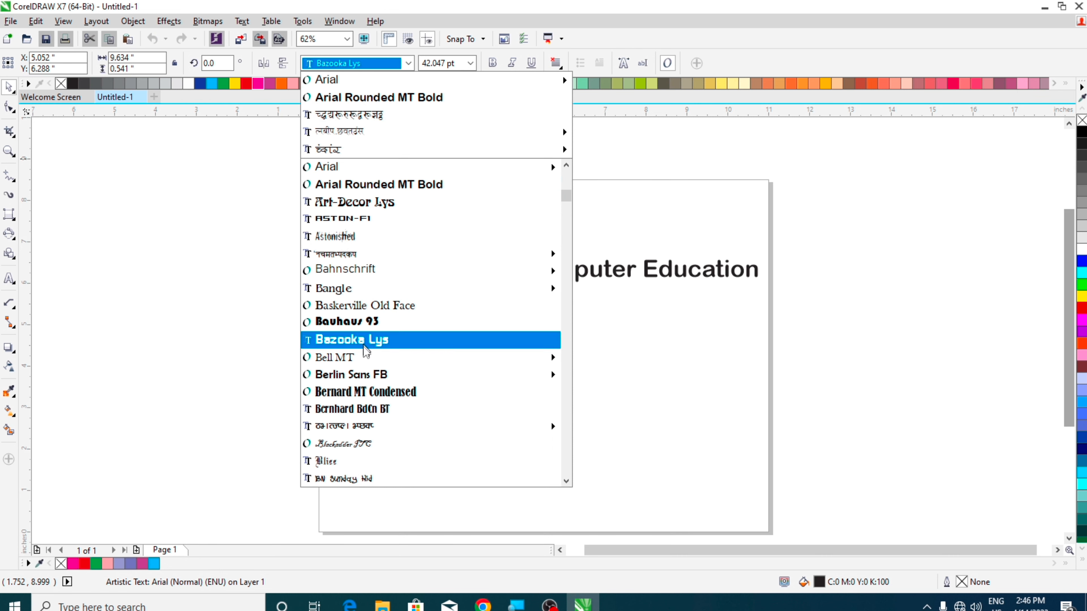
{"action": "scroll", "coordinate": [372, 379], "scroll_direction": "down", "scroll_amount": 6}
{"action": "scroll", "coordinate": [372, 379], "scroll_direction": "down", "scroll_amount": 7}
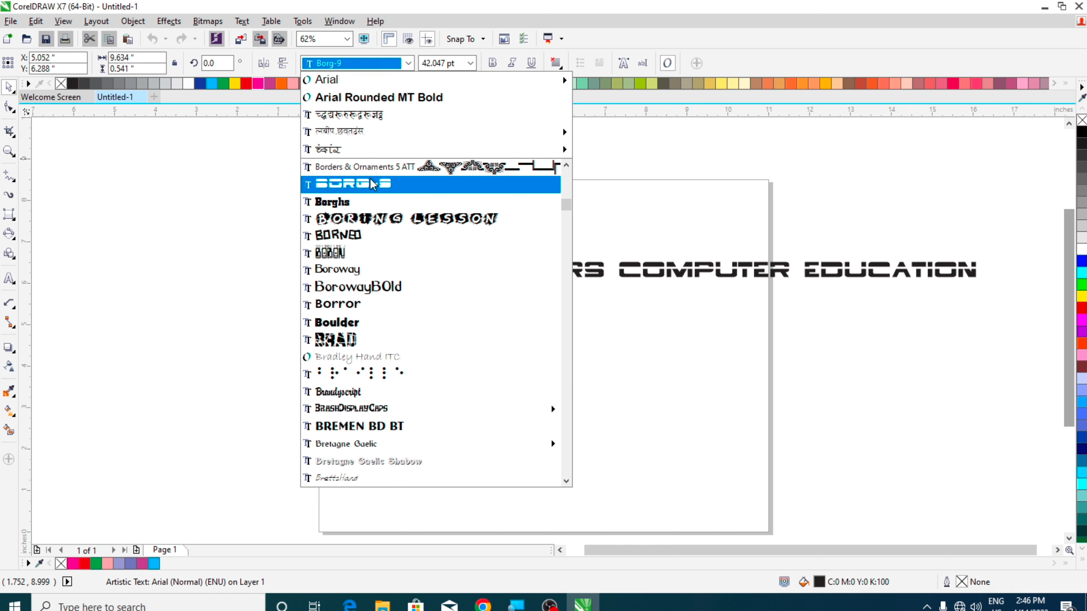
{"action": "left_click", "coordinate": [362, 437]}
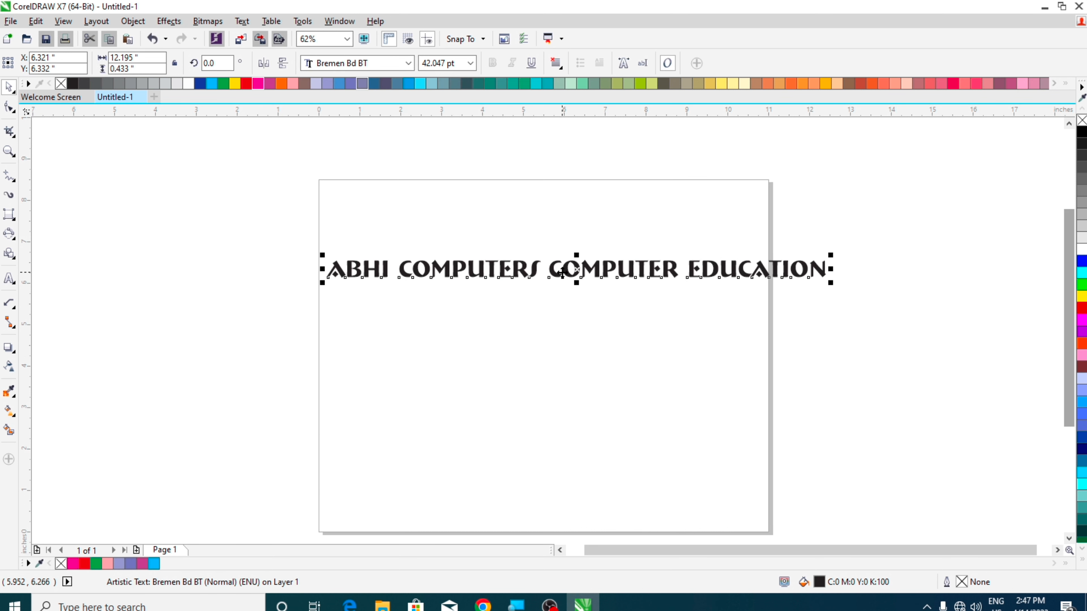
- Move the text line lower on the page and set its font size to 36 pt
{"action": "left_click_drag", "start_coordinate": [563, 272], "coordinate": [566, 329]}
{"action": "left_click", "coordinate": [470, 62]}
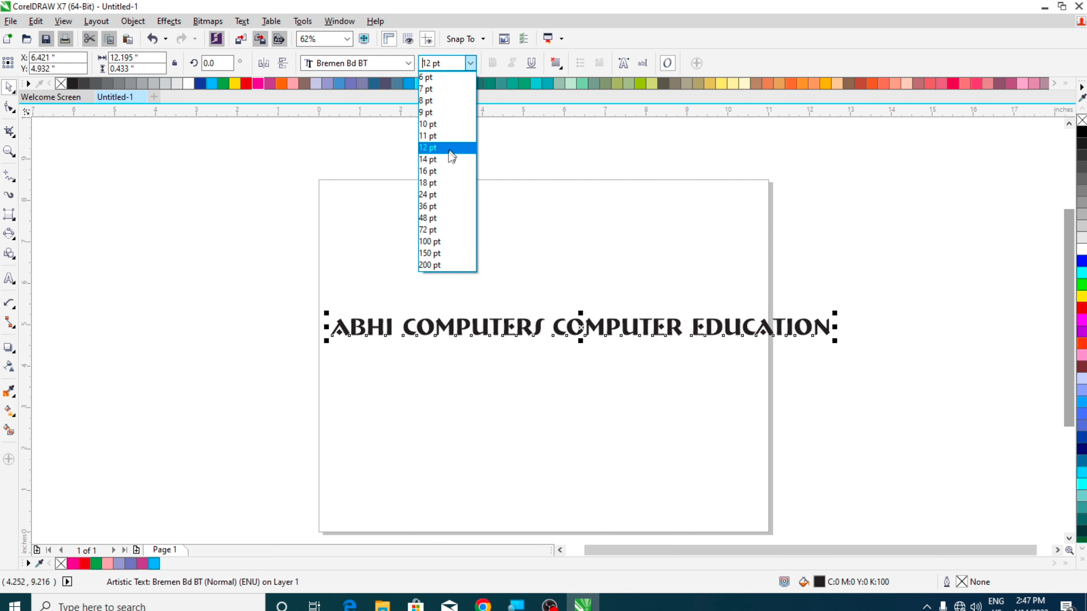
{"action": "left_click", "coordinate": [440, 205]}
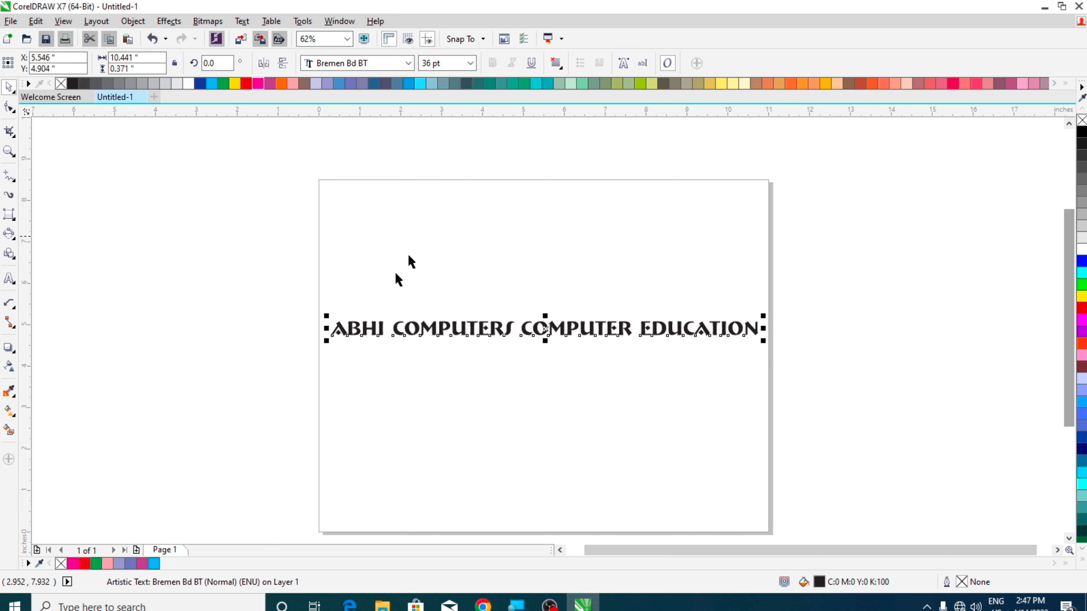
- Resize the text to about 14.12 inches wide and adjust its height by stretching it vertically
{"action": "left_click_drag", "start_coordinate": [326, 316], "coordinate": [240, 209]}
{"action": "left_click_drag", "start_coordinate": [763, 313], "coordinate": [828, 310]}
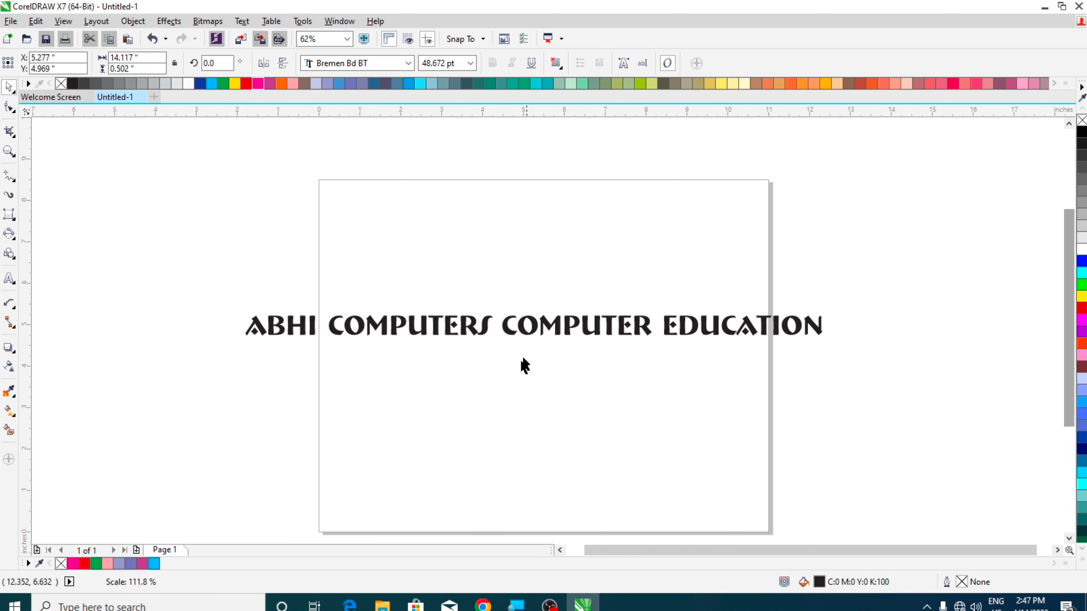
{"action": "left_click_drag", "start_coordinate": [535, 341], "coordinate": [533, 403]}
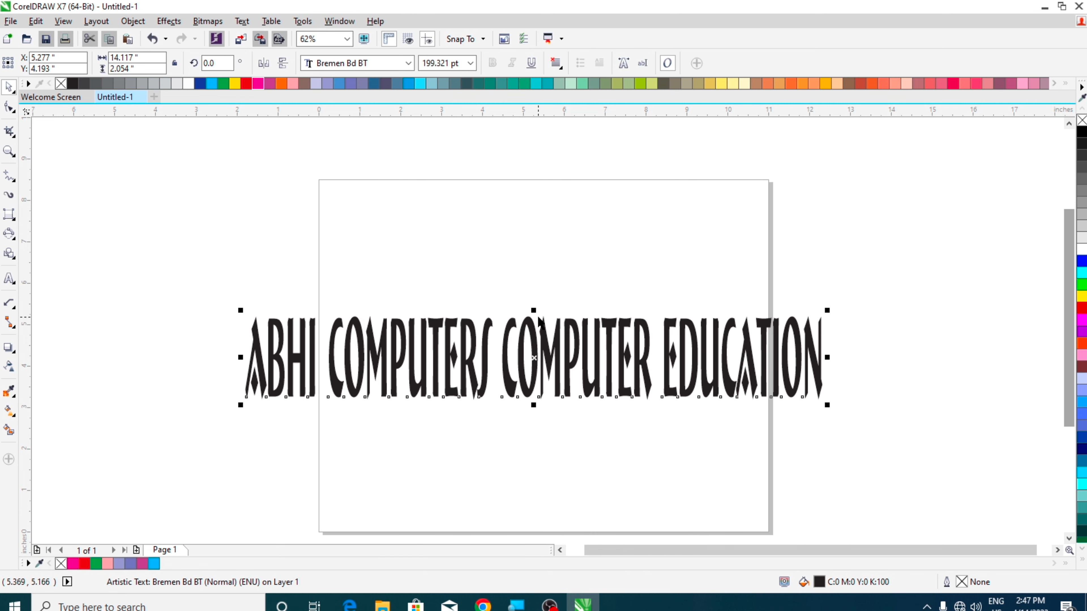
{"action": "left_click_drag", "start_coordinate": [532, 310], "coordinate": [535, 260]}
- Fill the text with magenta
{"action": "left_click", "coordinate": [246, 83]}
{"action": "left_click", "coordinate": [257, 84]}
{"action": "left_click", "coordinate": [470, 326]}
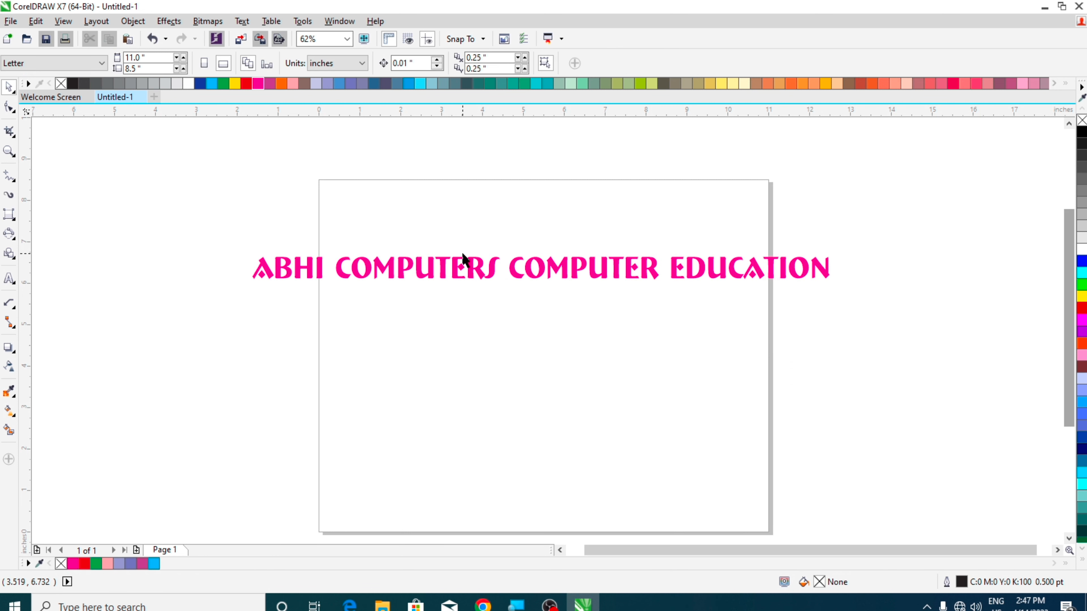
{"action": "left_click", "coordinate": [388, 270]}
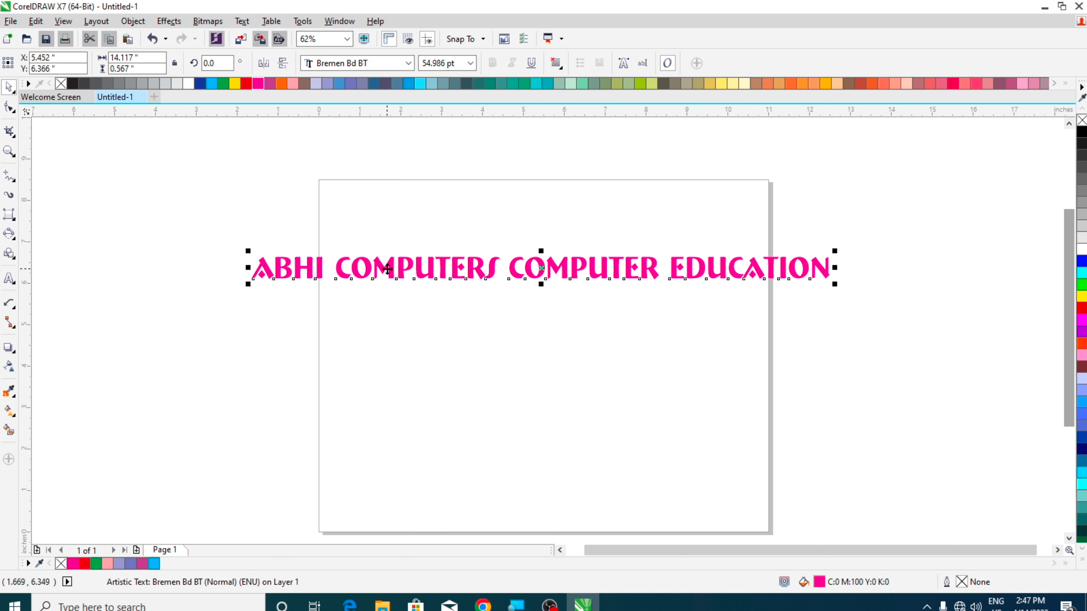
- Delete the words COMPUTER EDUCATION from the end of the artistic text
{"action": "double_click", "coordinate": [387, 269]}
{"action": "left_click", "coordinate": [462, 269]}
{"action": "left_click", "coordinate": [569, 268]}
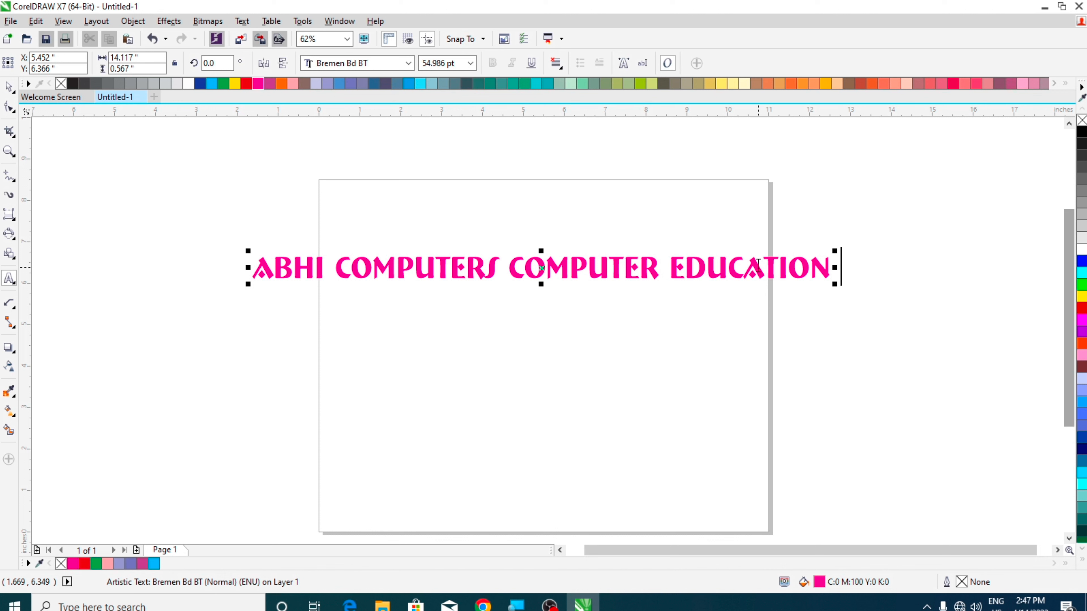
{"action": "key", "text": "BackSpace"}
{"action": "key", "text": "BackSpace"}
{"action": "key", "text": "BackSpace"}
{"action": "key", "text": "BackSpace"}
{"action": "key", "text": "BackSpace"}
{"action": "key", "text": "BackSpace"}
{"action": "key", "text": "BackSpace"}
{"action": "key", "text": "BackSpace"}
{"action": "key", "text": "BackSpace"}
{"action": "key", "text": "BackSpace"}
{"action": "key", "text": "BackSpace"}
{"action": "key", "text": "BackSpace"}
{"action": "key", "text": "BackSpace"}
{"action": "key", "text": "BackSpace"}
{"action": "key", "text": "BackSpace"}
{"action": "key", "text": "BackSpace"}
{"action": "key", "text": "BackSpace"}
{"action": "key", "text": "BackSpace"}
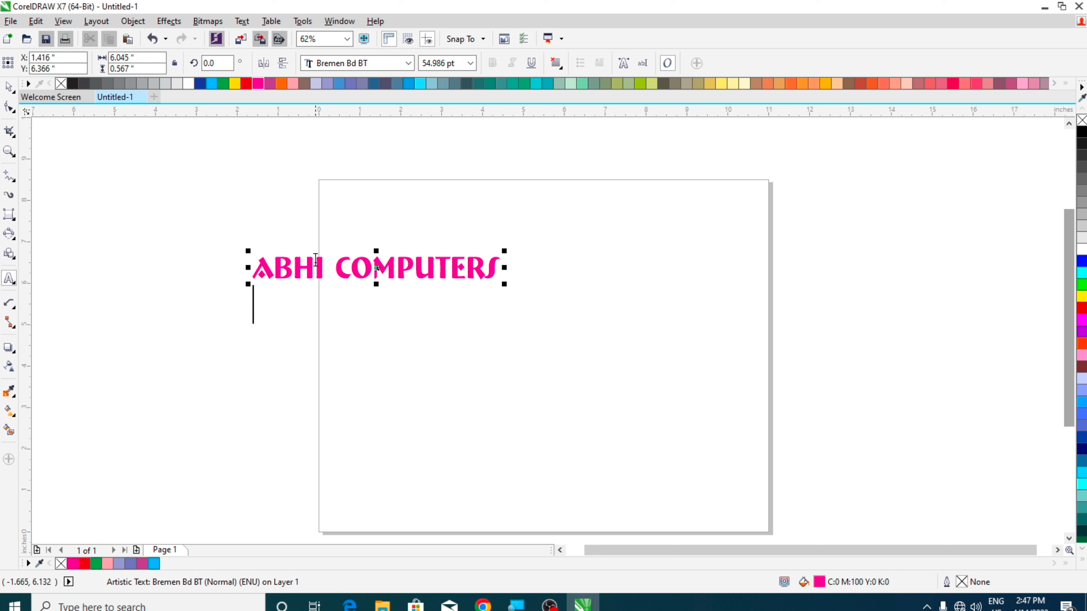
- Split the text into two lines, ABHI above COMPUTERS, and centre-align them
{"action": "left_click", "coordinate": [336, 270]}
{"action": "key", "text": "Return"}
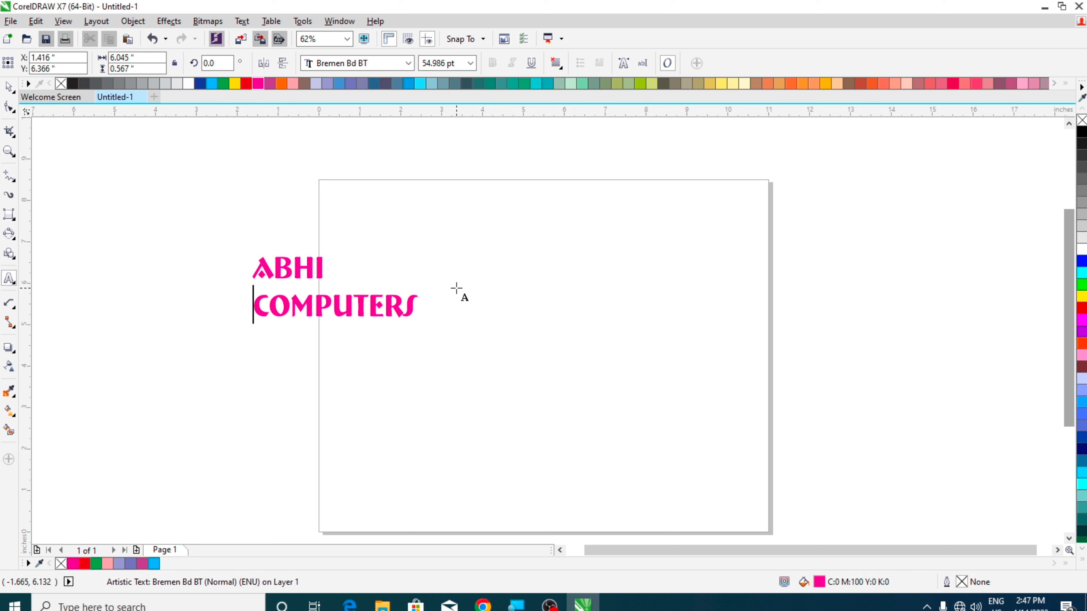
{"action": "key", "text": "ctrl+e"}
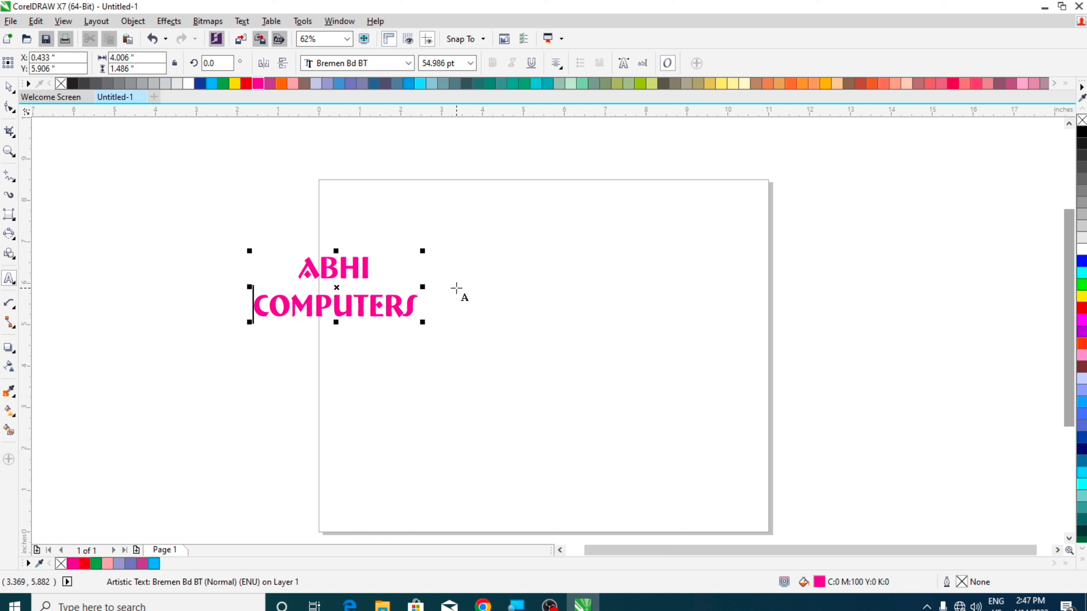
- Enlarge the two-line text proportionally to about 7.59 by 2.82 inches and move it onto the upper half of the page
{"action": "left_click", "coordinate": [8, 86]}
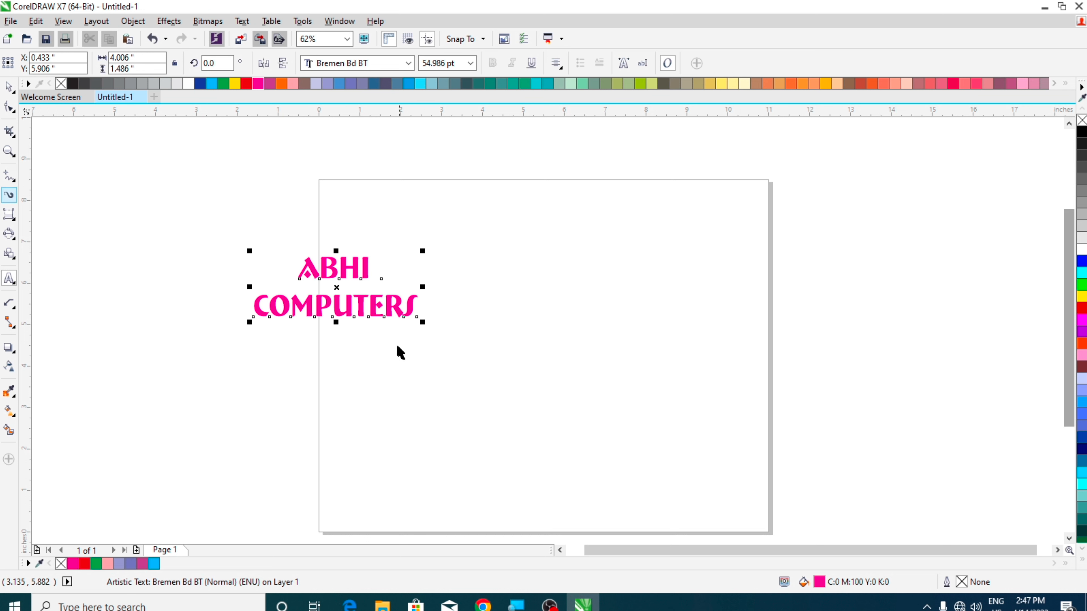
{"action": "left_click_drag", "start_coordinate": [422, 324], "coordinate": [575, 387]}
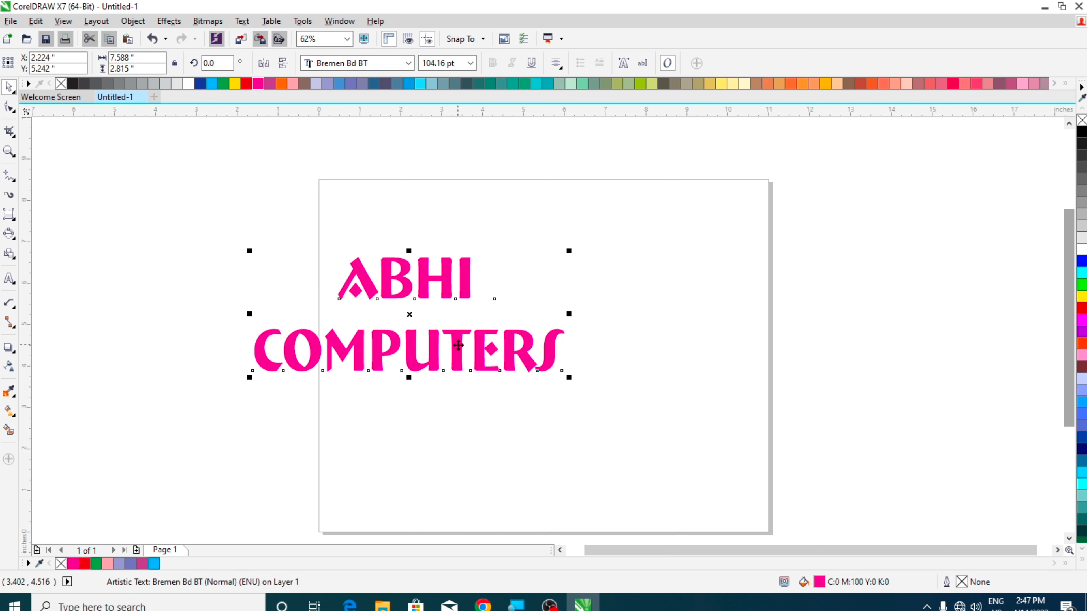
{"action": "left_click_drag", "start_coordinate": [458, 341], "coordinate": [576, 319]}
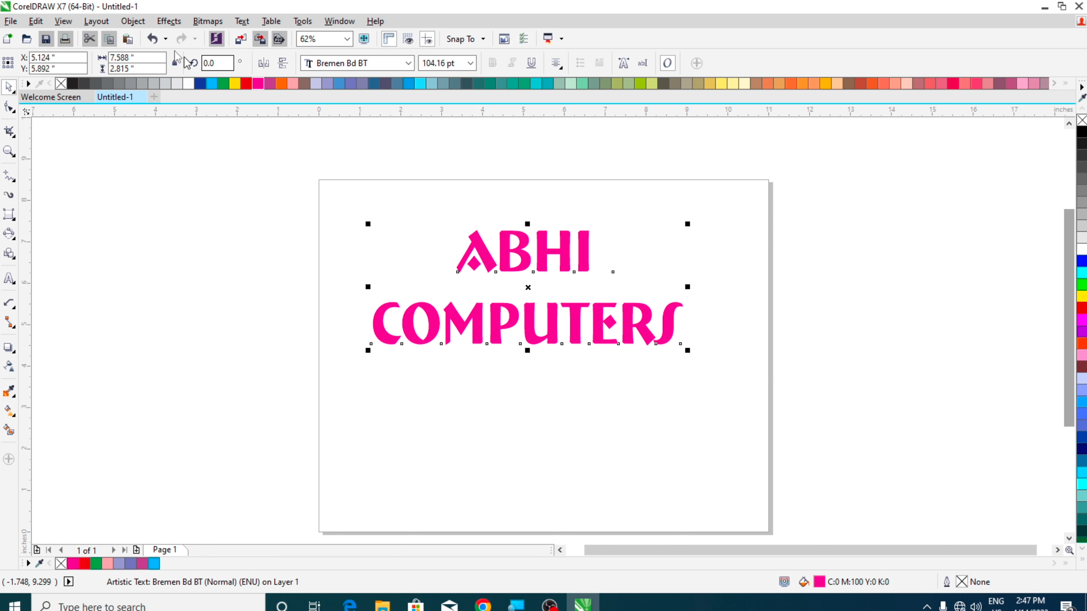
- Break the artistic text apart into separate lines and move COMPUTERS and ABHI each slightly lower
{"action": "left_click", "coordinate": [133, 21]}
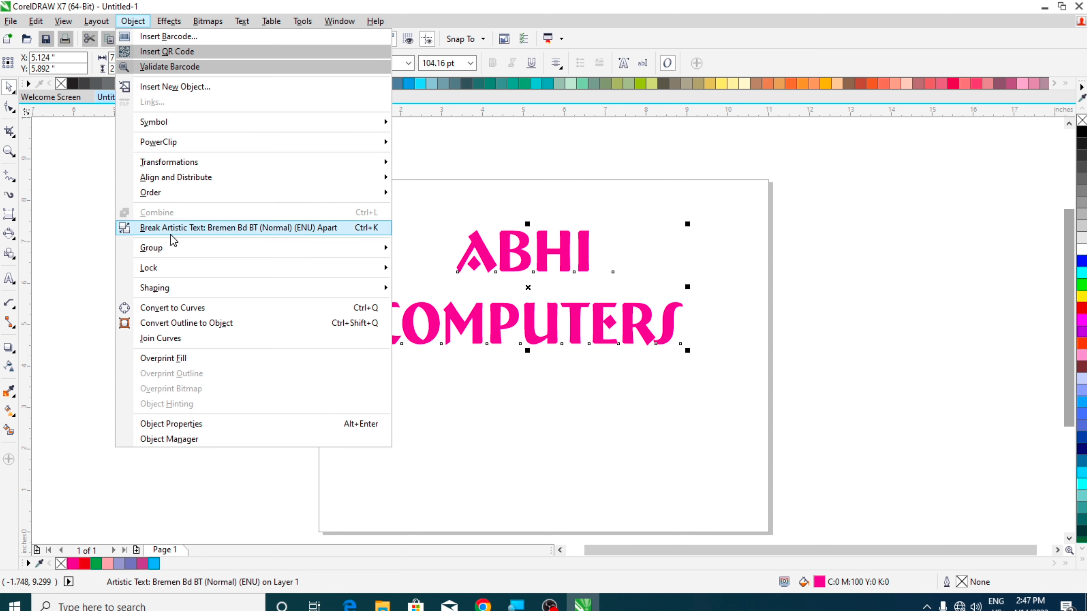
{"action": "left_click", "coordinate": [183, 227]}
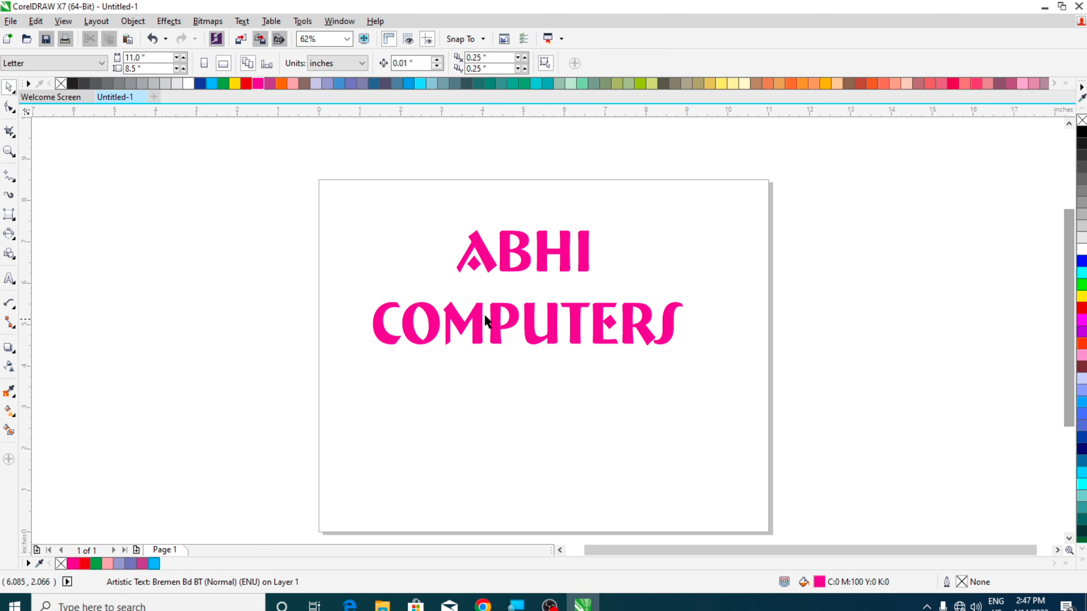
{"action": "mouse_move", "coordinate": [497, 333]}
{"action": "left_mouse_down"}
{"action": "mouse_move", "coordinate": [501, 381]}
{"action": "mouse_move", "coordinate": [493, 348]}
{"action": "left_mouse_up"}
{"action": "left_click", "coordinate": [505, 262]}
{"action": "left_click_drag", "start_coordinate": [506, 263], "coordinate": [499, 282]}
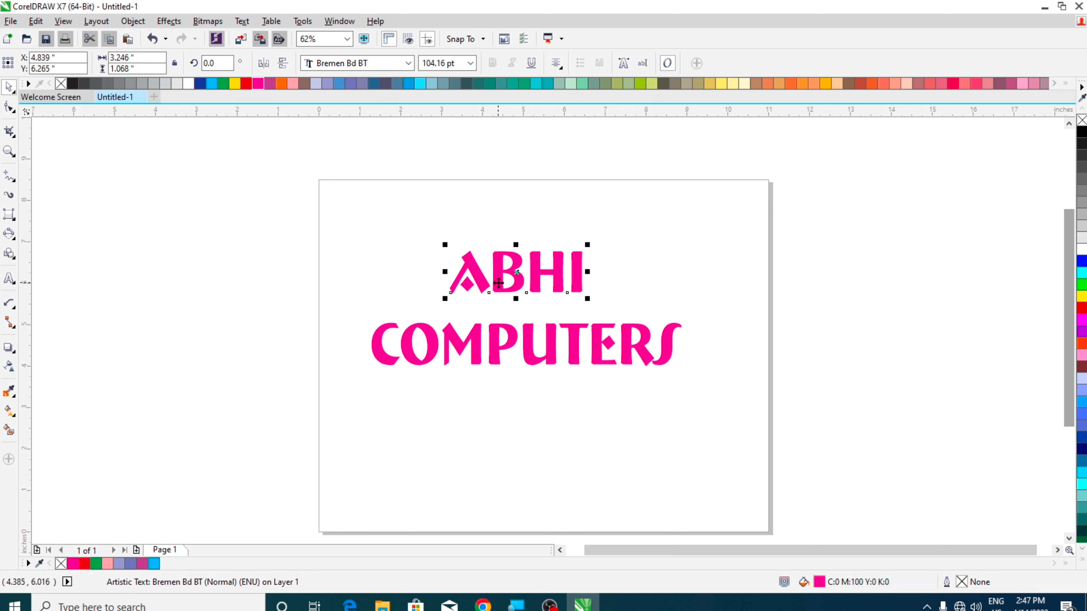
- Break the word ABHI apart into individually selectable letters
{"action": "left_click", "coordinate": [132, 21]}
{"action": "left_click", "coordinate": [174, 231]}
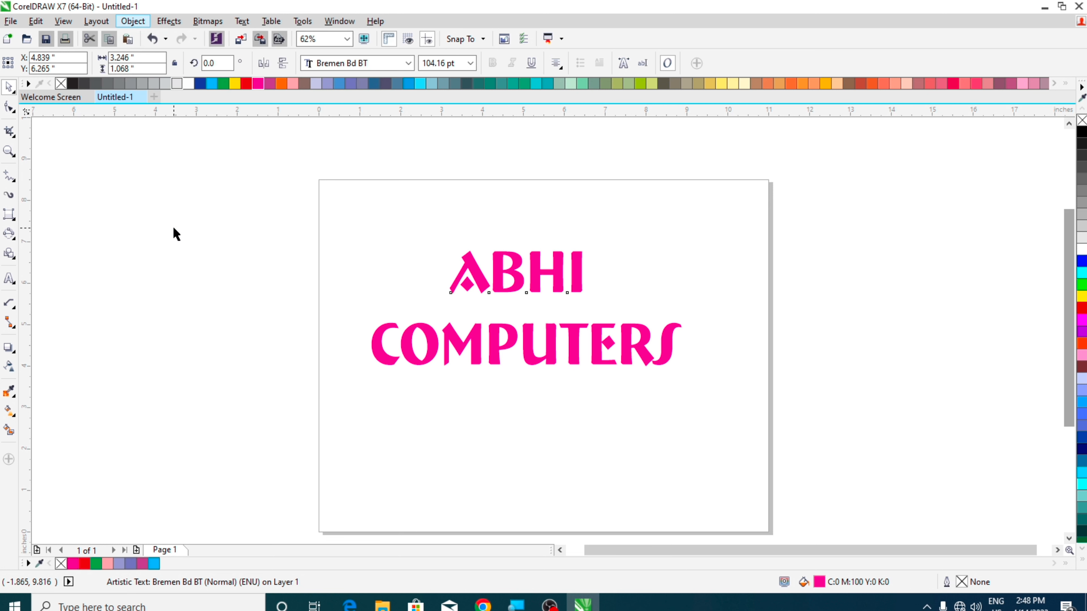
{"action": "left_click", "coordinate": [474, 274]}
{"action": "left_click", "coordinate": [507, 274]}
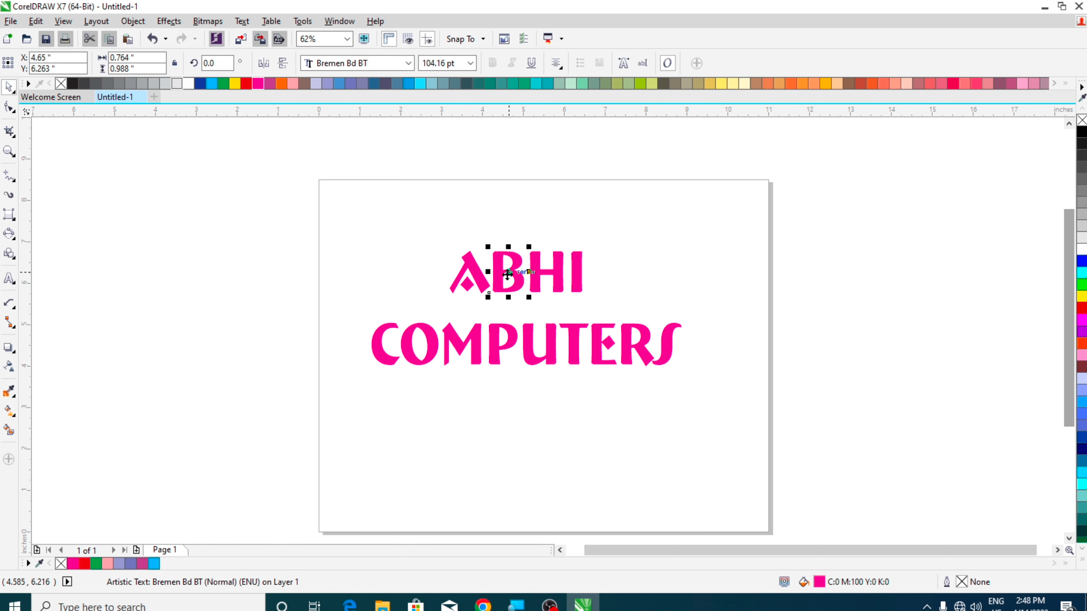
- Fill the letter A with cyan and the letter H with orange (C:0 M:60 Y:80 K:0)
{"action": "left_click", "coordinate": [476, 276]}
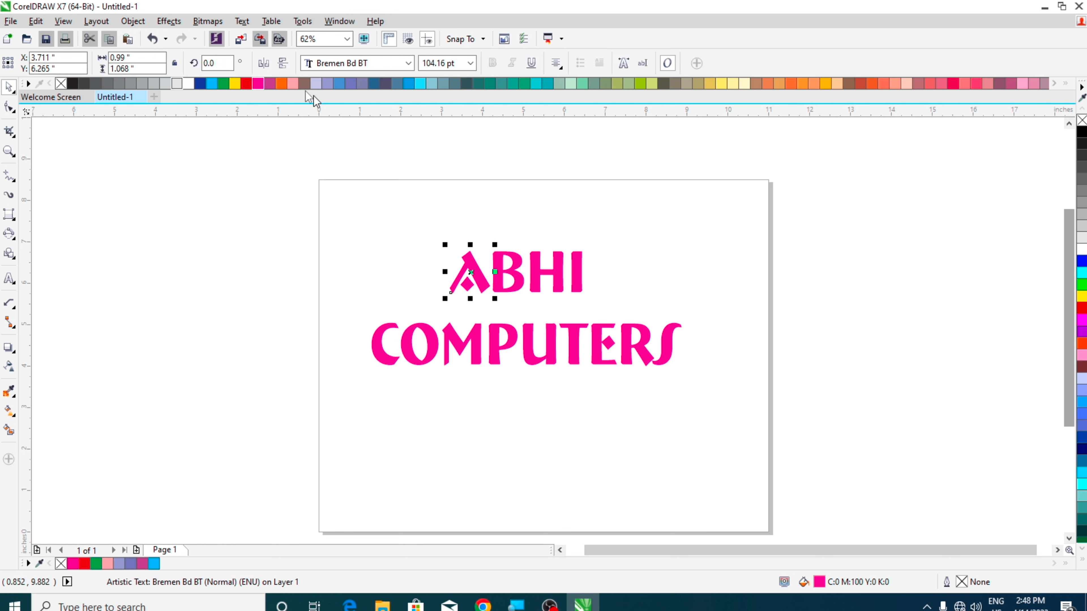
{"action": "left_click", "coordinate": [211, 83]}
{"action": "left_click", "coordinate": [542, 281]}
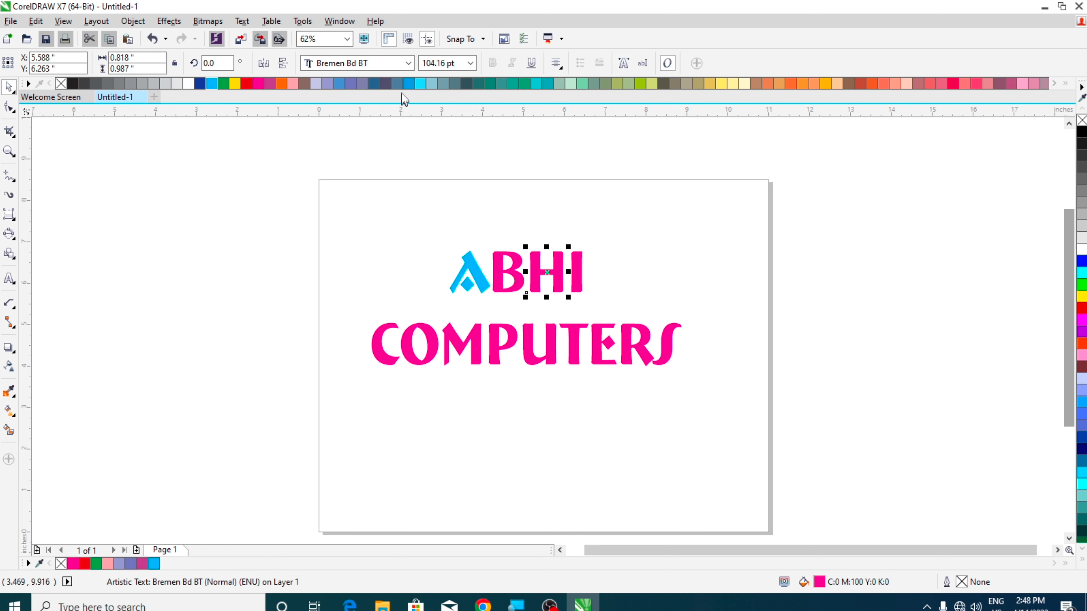
{"action": "left_click", "coordinate": [791, 83]}
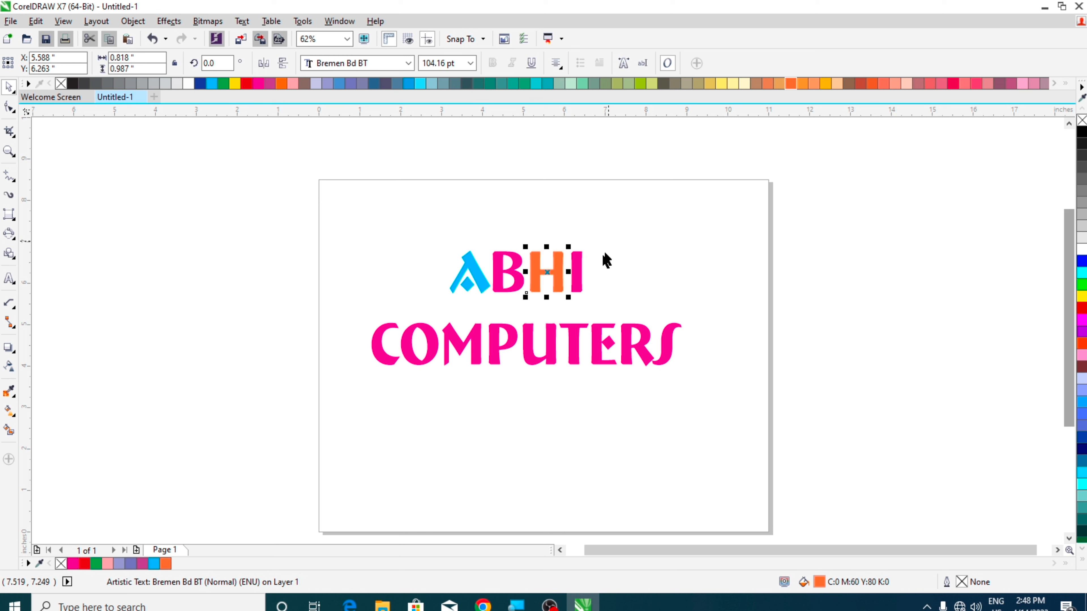
- Group the ABHI letters together with the COMPUTERS line and move the group slightly higher on the page
{"action": "left_click_drag", "start_coordinate": [429, 215], "coordinate": [655, 305]}
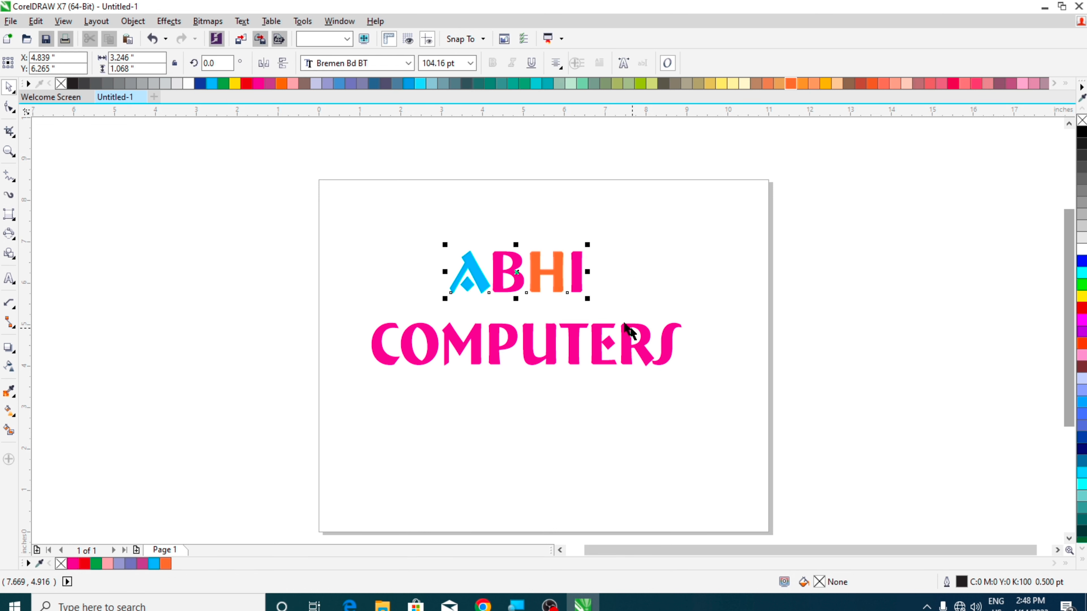
{"action": "left_click_drag", "start_coordinate": [420, 206], "coordinate": [620, 314]}
{"action": "left_click", "coordinate": [672, 274]}
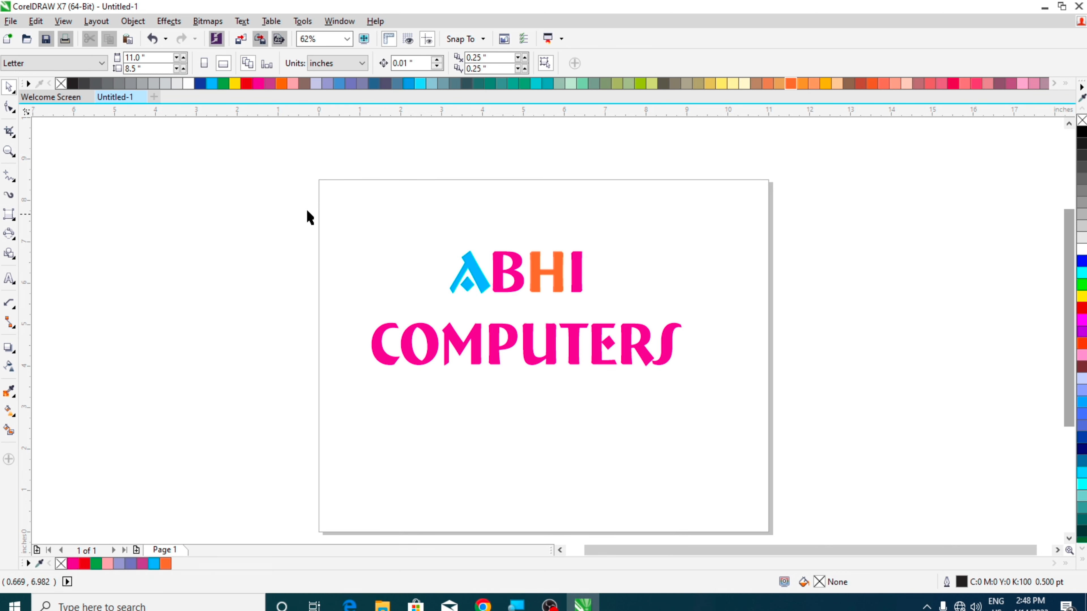
{"action": "left_click_drag", "start_coordinate": [356, 209], "coordinate": [719, 412]}
{"action": "key", "text": "ctrl+g"}
{"action": "left_click_drag", "start_coordinate": [555, 356], "coordinate": [540, 324]}
{"action": "left_click", "coordinate": [540, 393]}
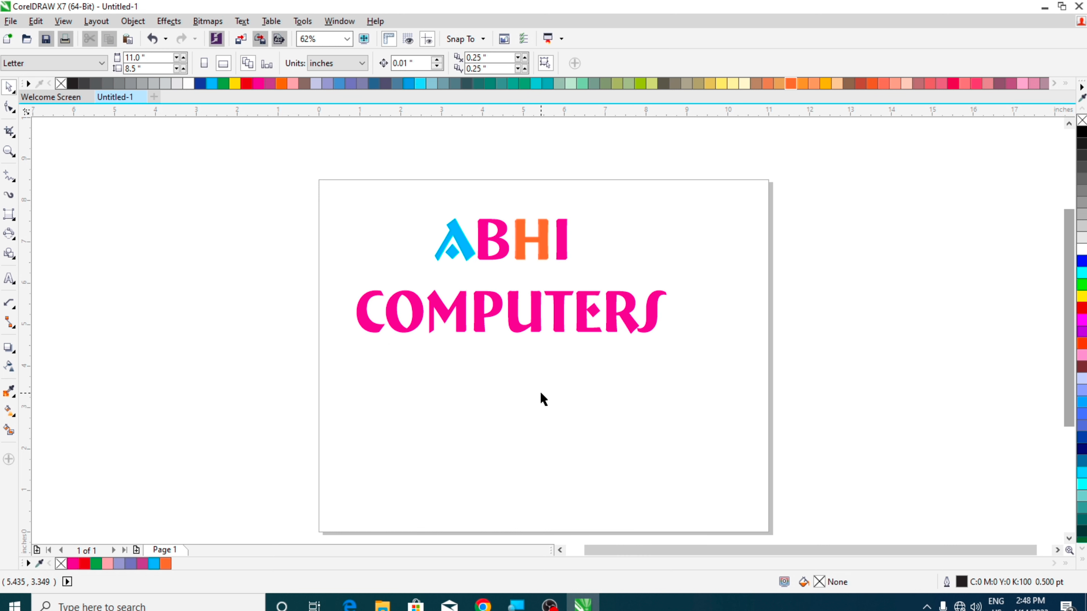
- Delete the grouped text and draw a table with 3 rows and 4 columns, about 8.02 by 5.13 inches
{"action": "left_click", "coordinate": [538, 313]}
{"action": "key", "text": "Delete"}
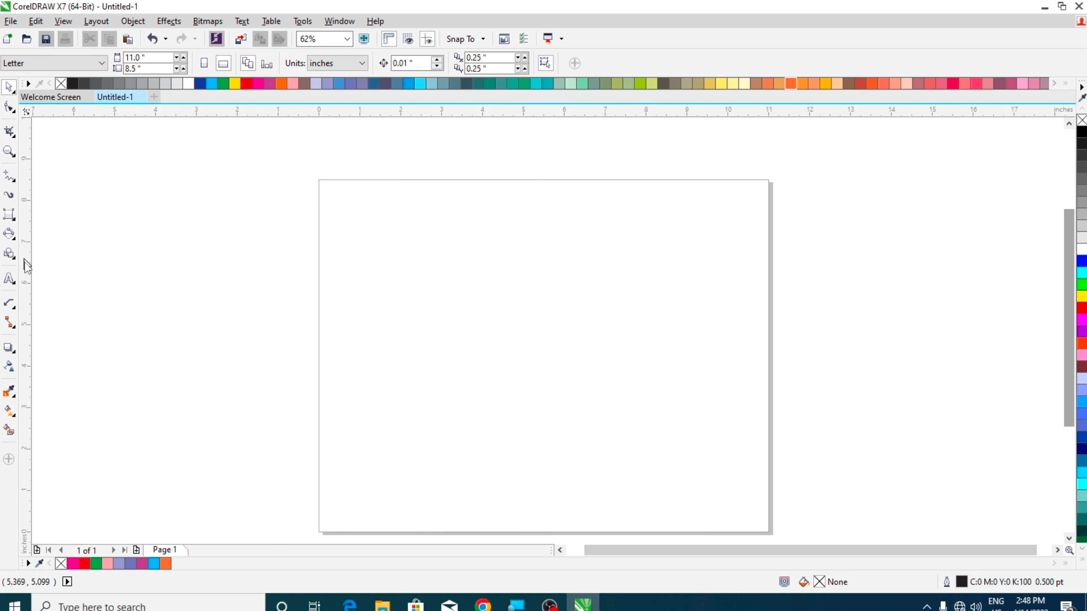
{"action": "left_click", "coordinate": [7, 283]}
{"action": "left_click", "coordinate": [49, 293]}
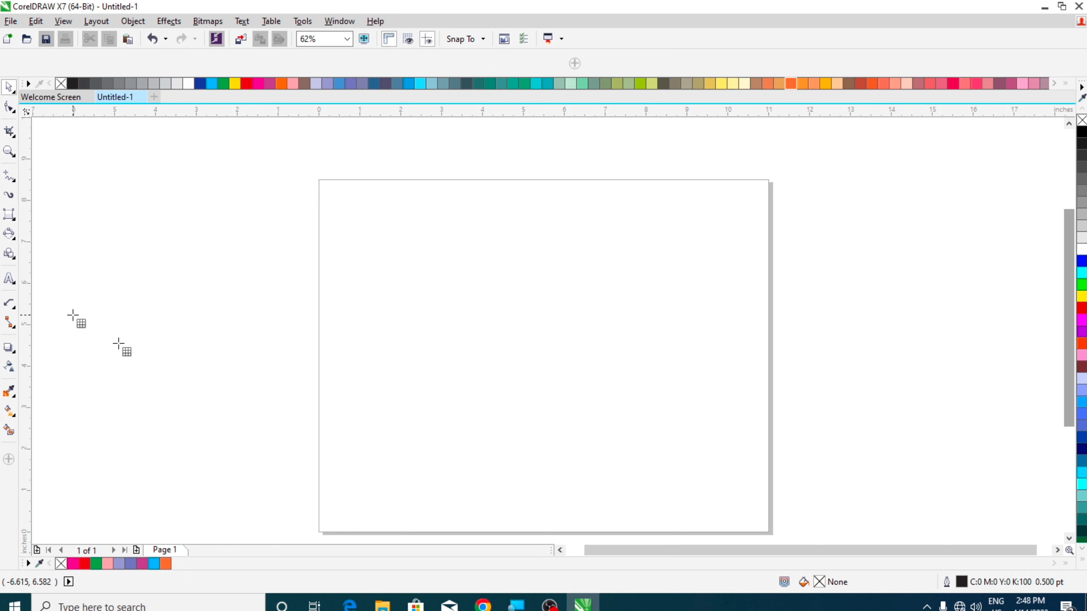
{"action": "left_click_drag", "start_coordinate": [368, 220], "coordinate": [696, 433]}
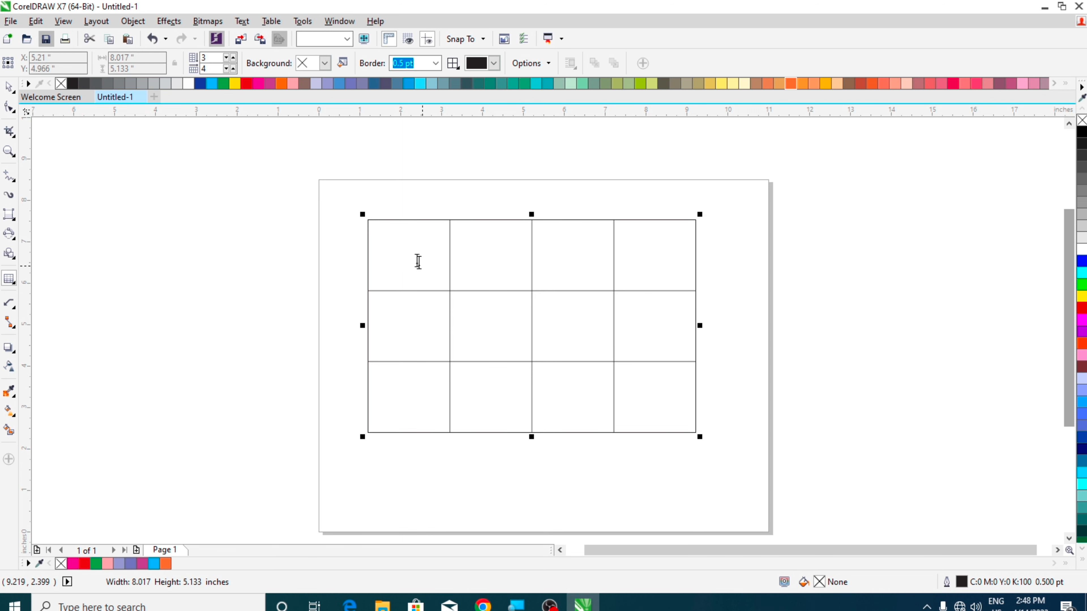
- Enter dwesfasdfsad and asdfasdf in the first row's first two cells, and asdfasdf, sadf and asd in the second row's first three
{"action": "left_click", "coordinate": [417, 259]}
{"action": "type", "text": "dwesfi"}
{"action": "left_click", "coordinate": [460, 264]}
{"action": "type", "text": "asdfasdf"}
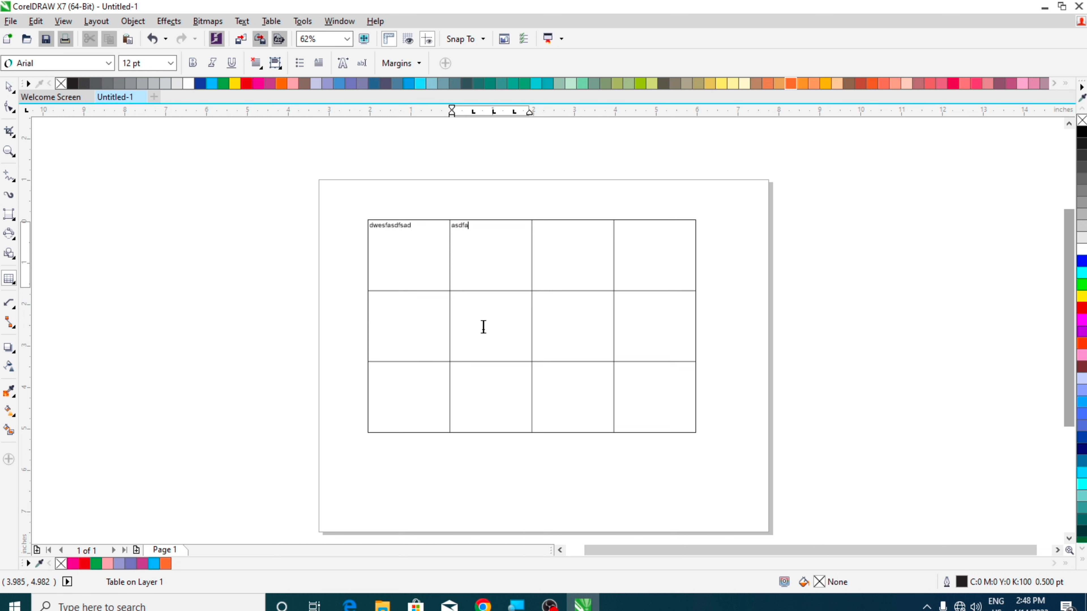
{"action": "left_click", "coordinate": [482, 325]}
{"action": "type", "text": "sadf"}
{"action": "left_click", "coordinate": [412, 337]}
{"action": "type", "text": "asdfasdf"}
{"action": "left_click", "coordinate": [589, 328]}
{"action": "type", "text": "asd"}
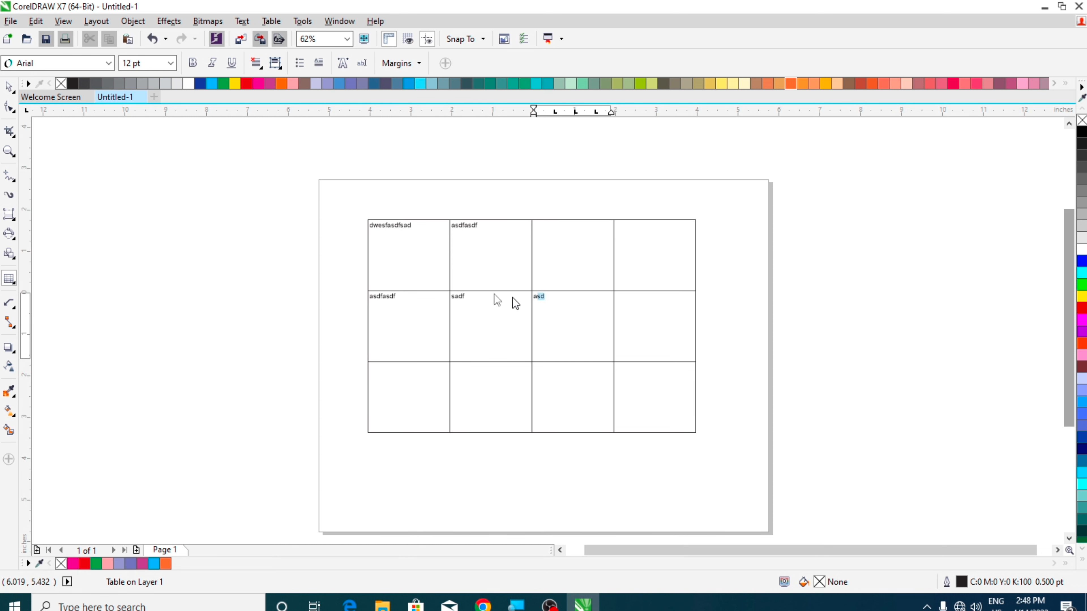
- Set the font size of the text in the table's first cell to 36 pt
{"action": "left_click_drag", "start_coordinate": [512, 298], "coordinate": [359, 233]}
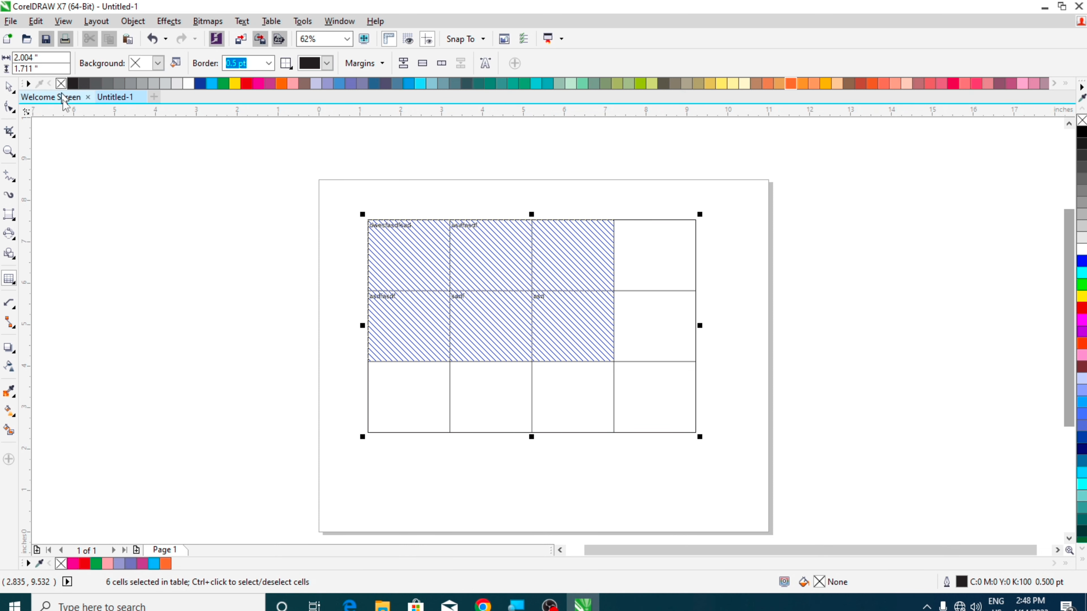
{"action": "left_click", "coordinate": [9, 87]}
{"action": "double_click", "coordinate": [400, 226]}
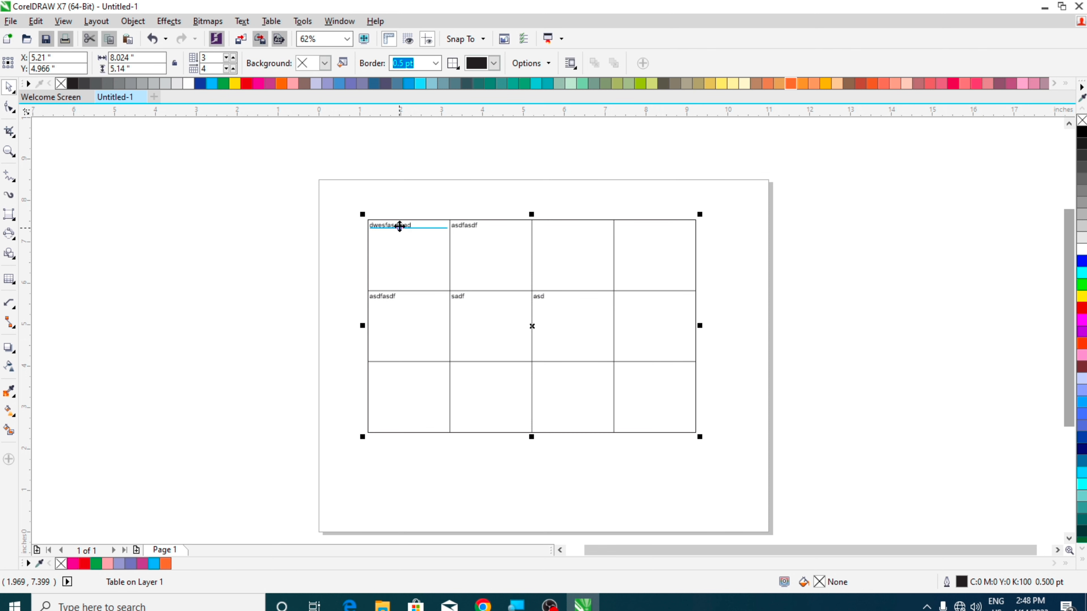
{"action": "scroll", "coordinate": [400, 225], "scroll_direction": "up", "scroll_amount": 2}
{"action": "left_click", "coordinate": [172, 67]}
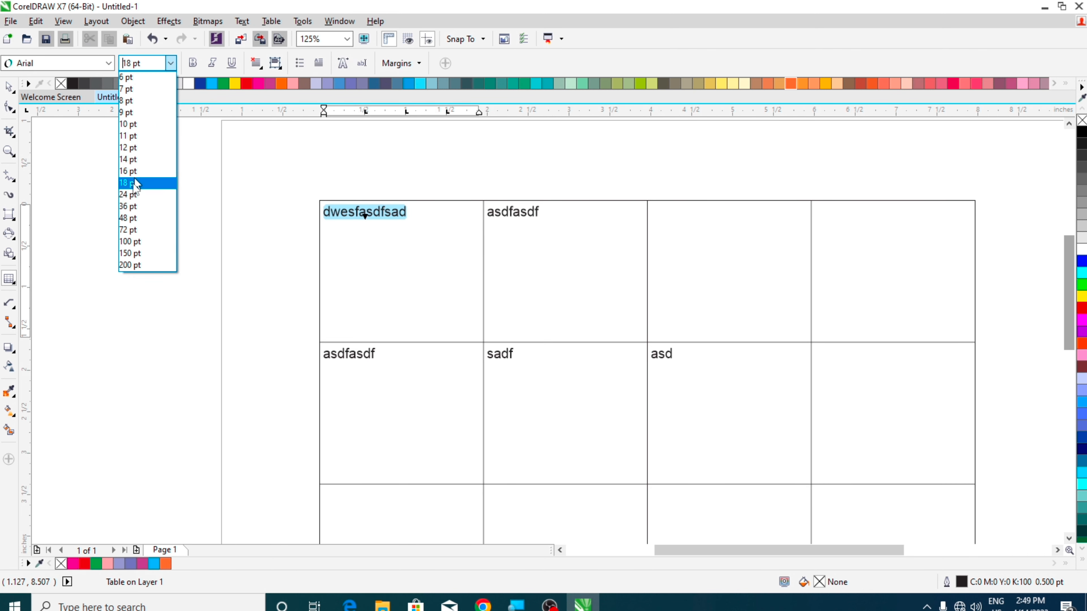
{"action": "left_click", "coordinate": [134, 207]}
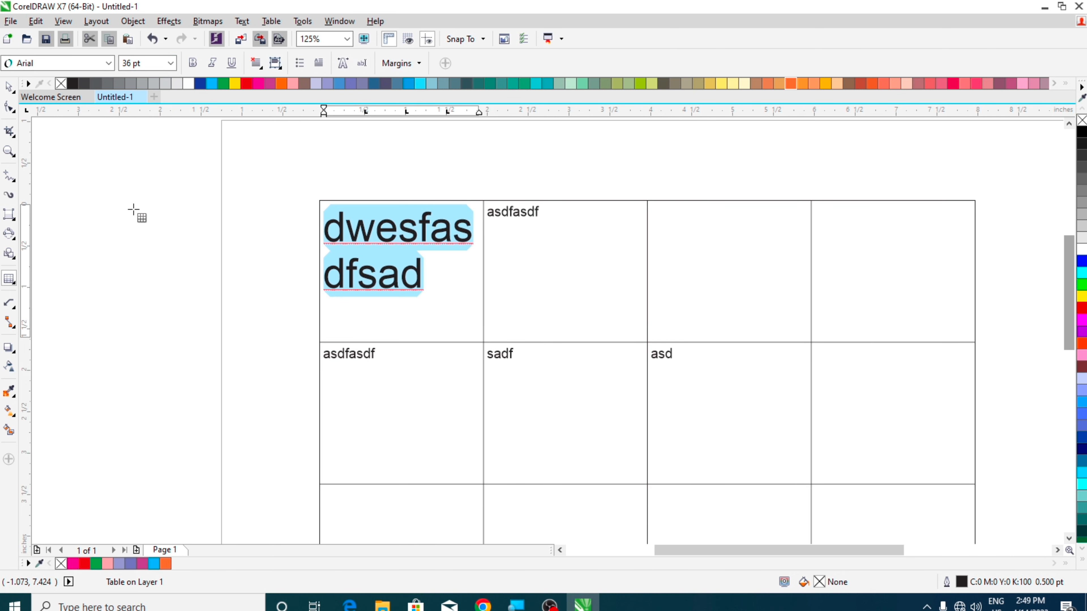
- Leave text editing and delete the whole table from the page
{"action": "left_click", "coordinate": [8, 87]}
{"action": "left_click", "coordinate": [595, 398]}
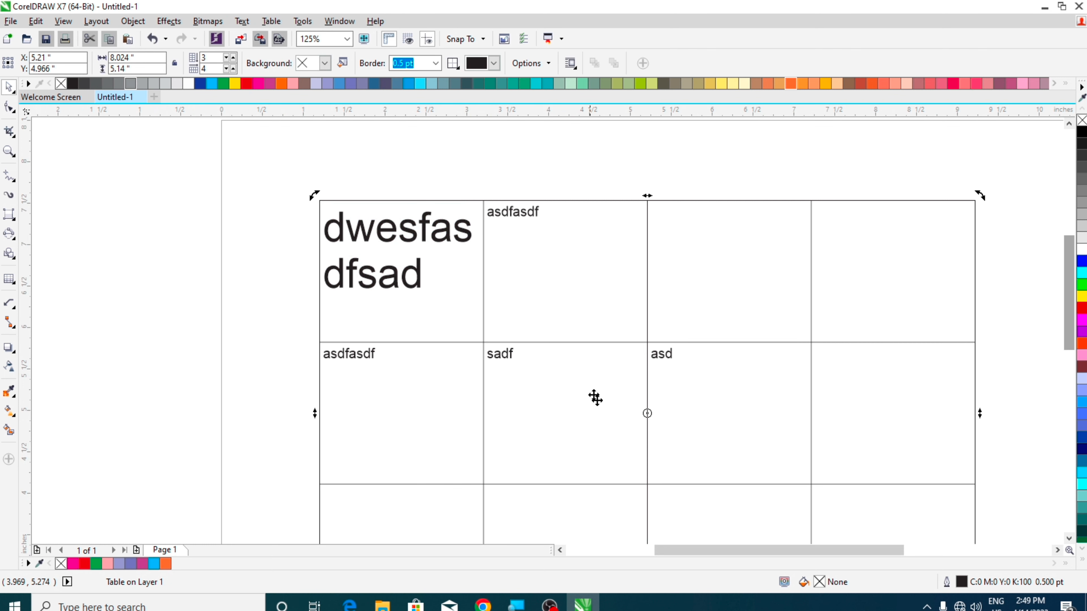
{"action": "key", "text": "Delete"}
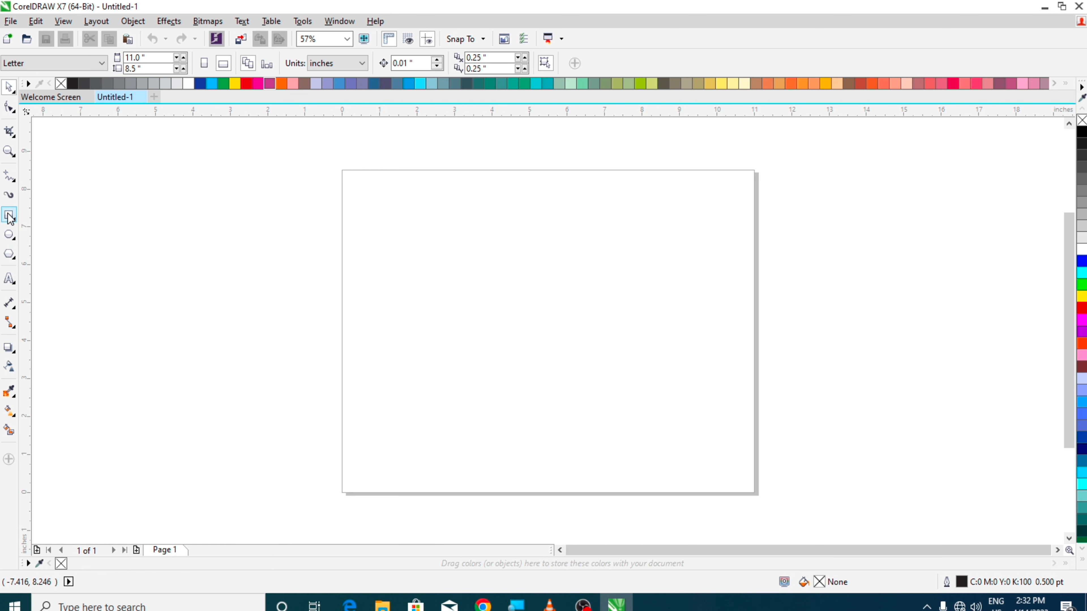
- Draw a square about 3.19 by 3.19 inches in the upper-left part of the page
{"action": "left_click", "coordinate": [9, 213]}
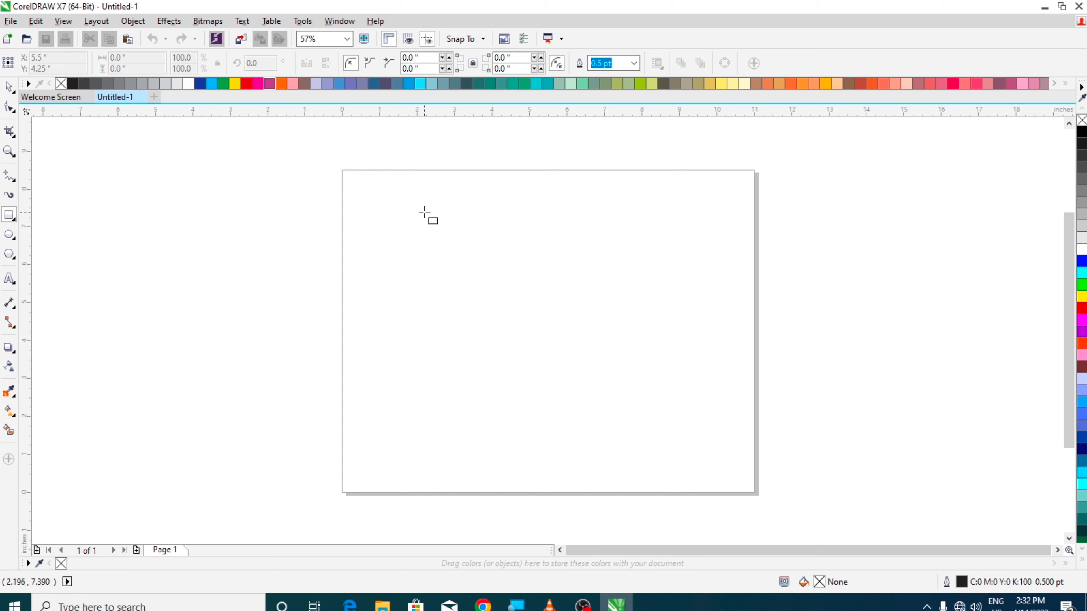
{"action": "left_click_drag", "start_coordinate": [402, 204], "coordinate": [522, 325]}
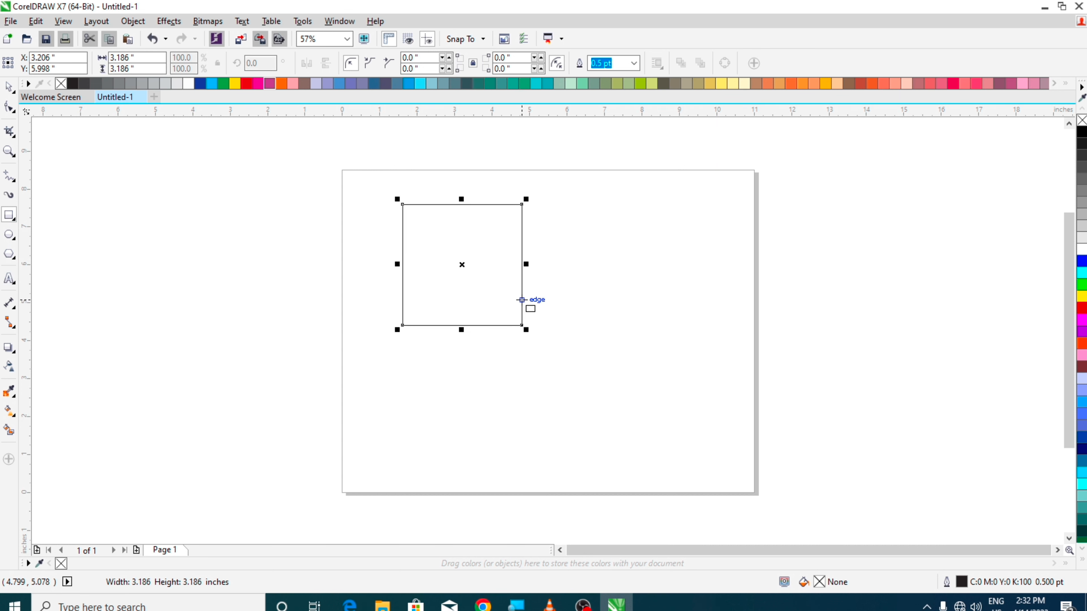
- Add a parallel dimension along the square's top edge, with the dimension line about half an inch above it
{"action": "scroll", "coordinate": [458, 209], "scroll_direction": "up", "scroll_amount": 2}
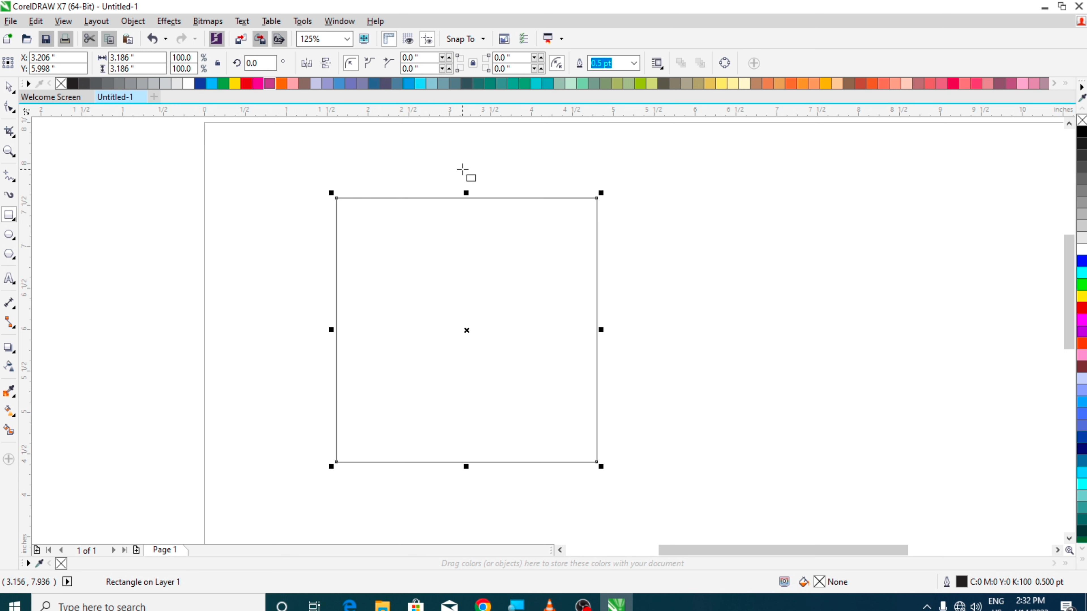
{"action": "left_click", "coordinate": [7, 308]}
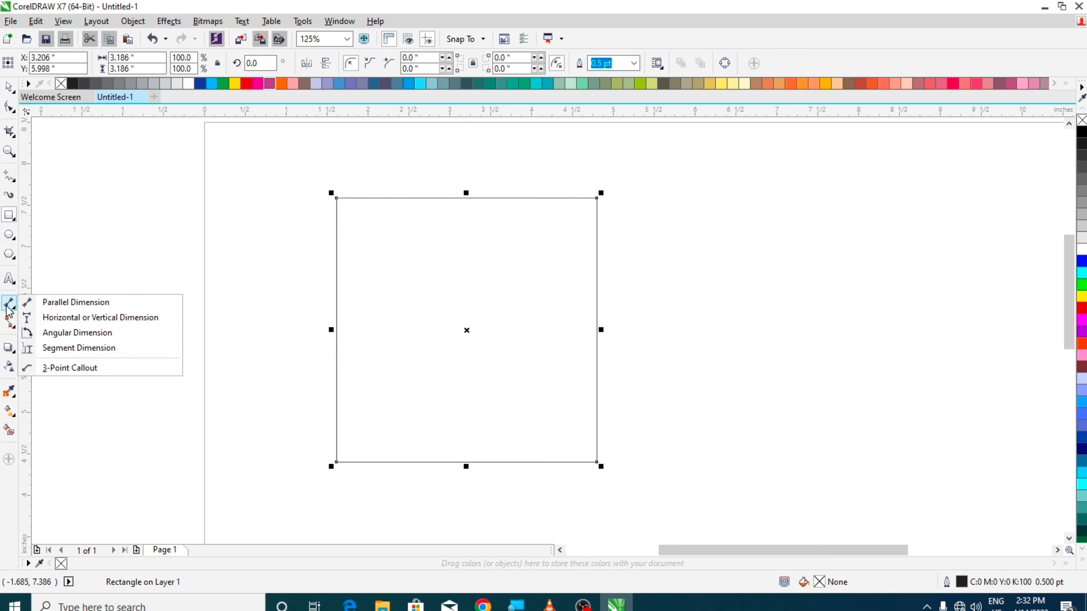
{"action": "left_click", "coordinate": [66, 303]}
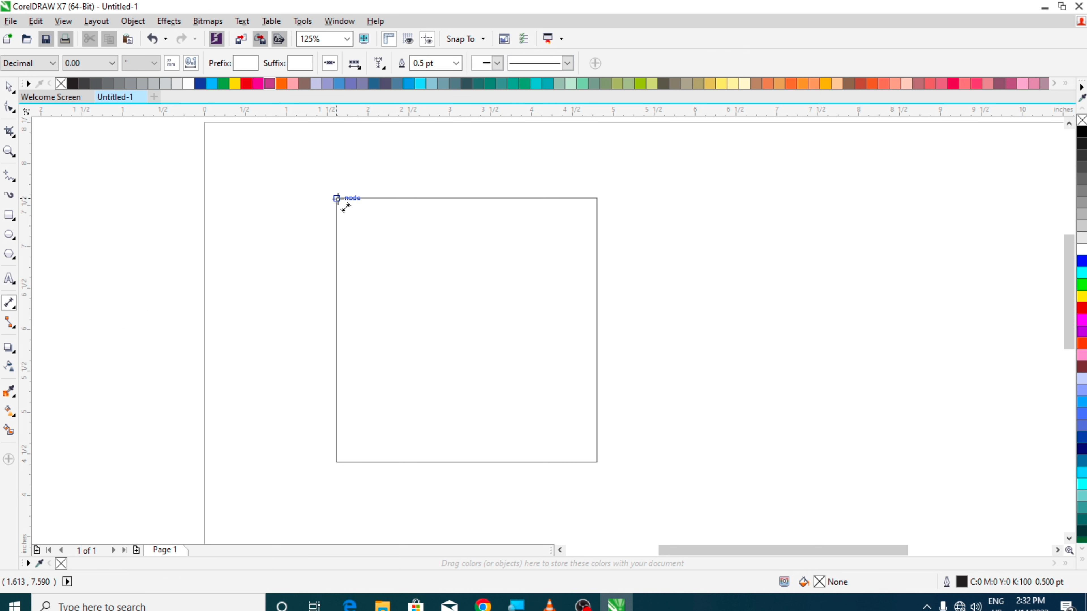
{"action": "left_click_drag", "start_coordinate": [337, 198], "coordinate": [596, 198]}
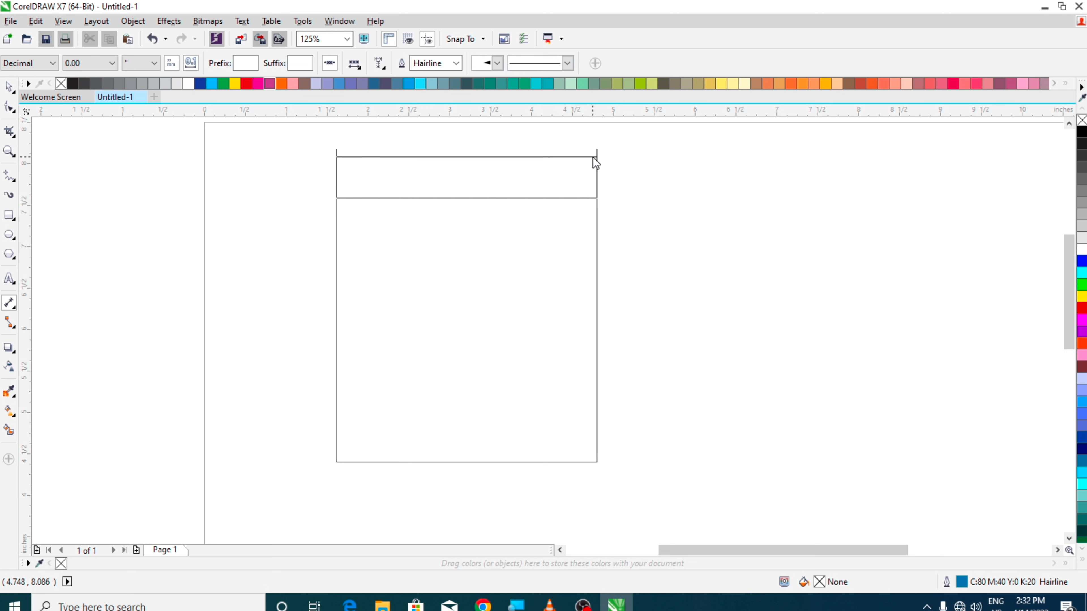
{"action": "left_click", "coordinate": [596, 161]}
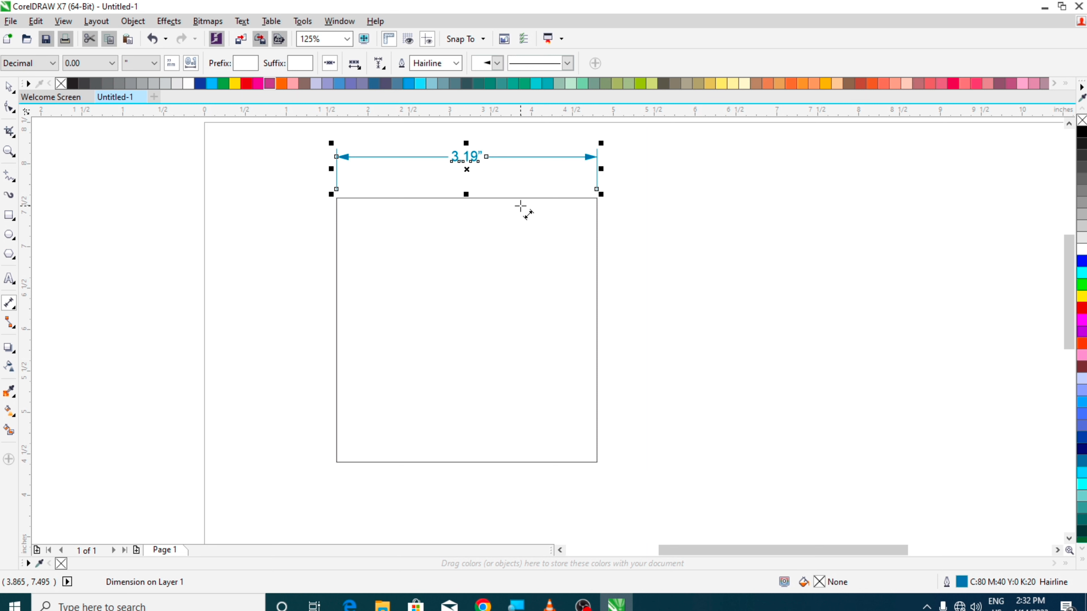
- Stretch the square horizontally from its right side into a rectangle about 4.18 inches wide
{"action": "left_click", "coordinate": [9, 87]}
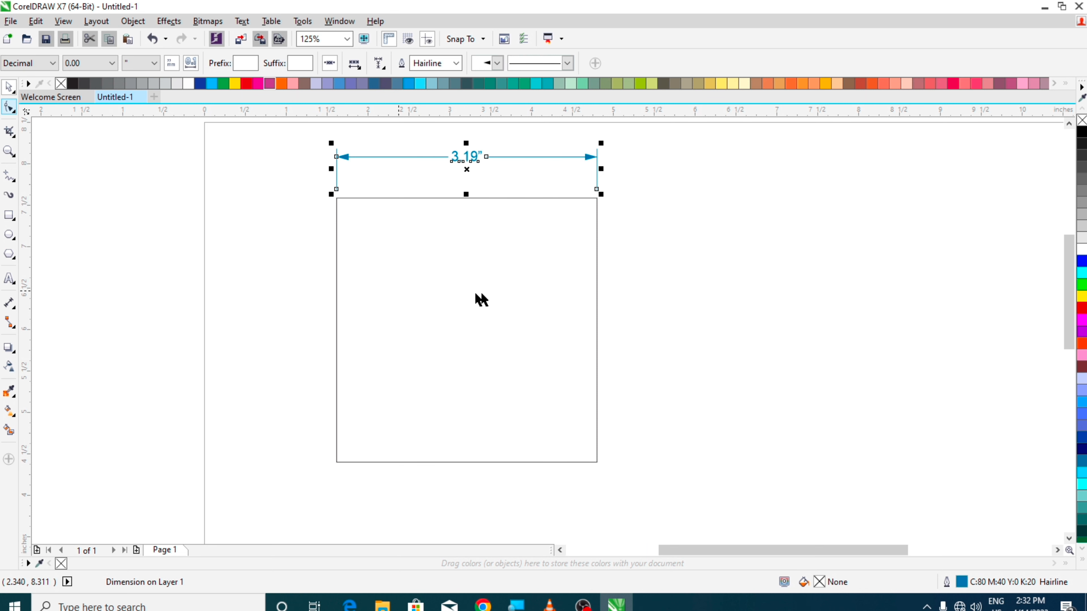
{"action": "left_click", "coordinate": [597, 317]}
{"action": "left_click_drag", "start_coordinate": [600, 329], "coordinate": [682, 330]}
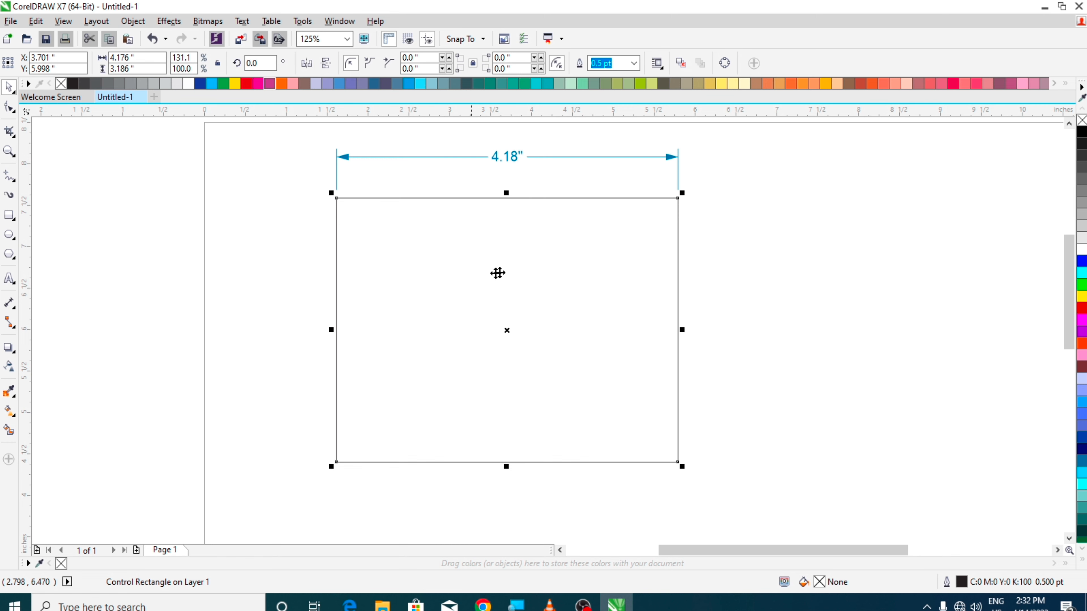
- Select the rectangle together with its dimension and move both slightly toward the page's left edge
{"action": "scroll", "coordinate": [498, 273], "scroll_direction": "down", "scroll_amount": 2}
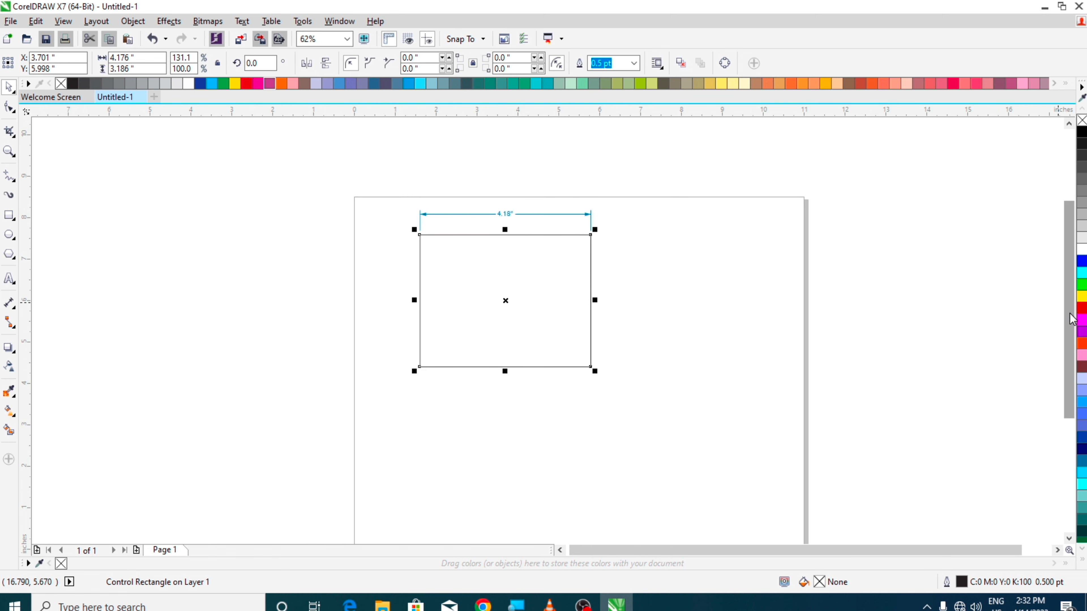
{"action": "left_click_drag", "start_coordinate": [1069, 317], "coordinate": [1068, 342]}
{"action": "left_click", "coordinate": [681, 366]}
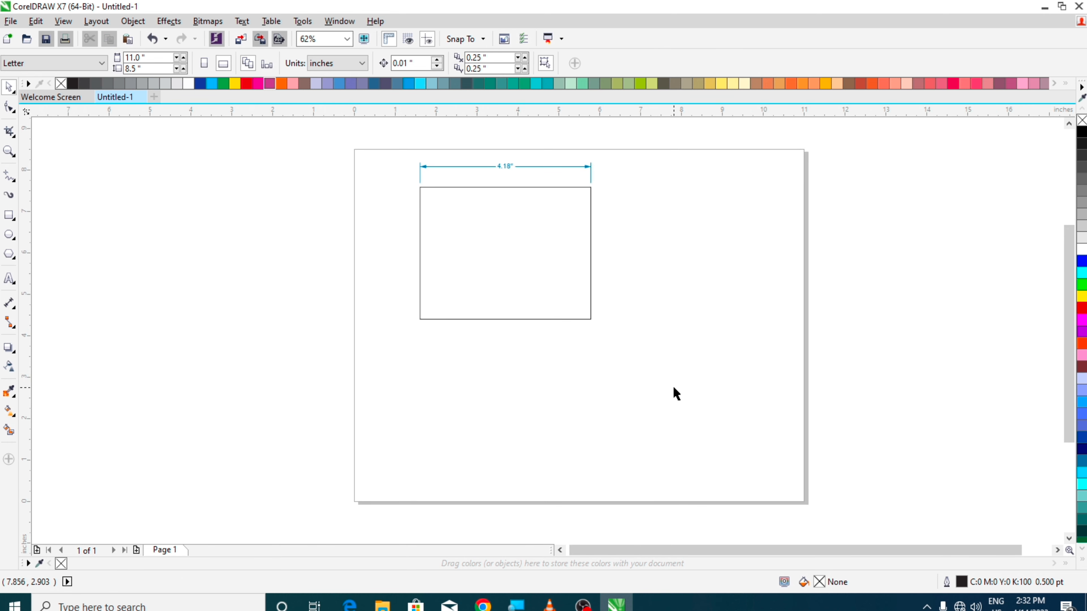
{"action": "left_click_drag", "start_coordinate": [672, 386], "coordinate": [369, 166]}
{"action": "left_click_drag", "start_coordinate": [478, 222], "coordinate": [446, 219]}
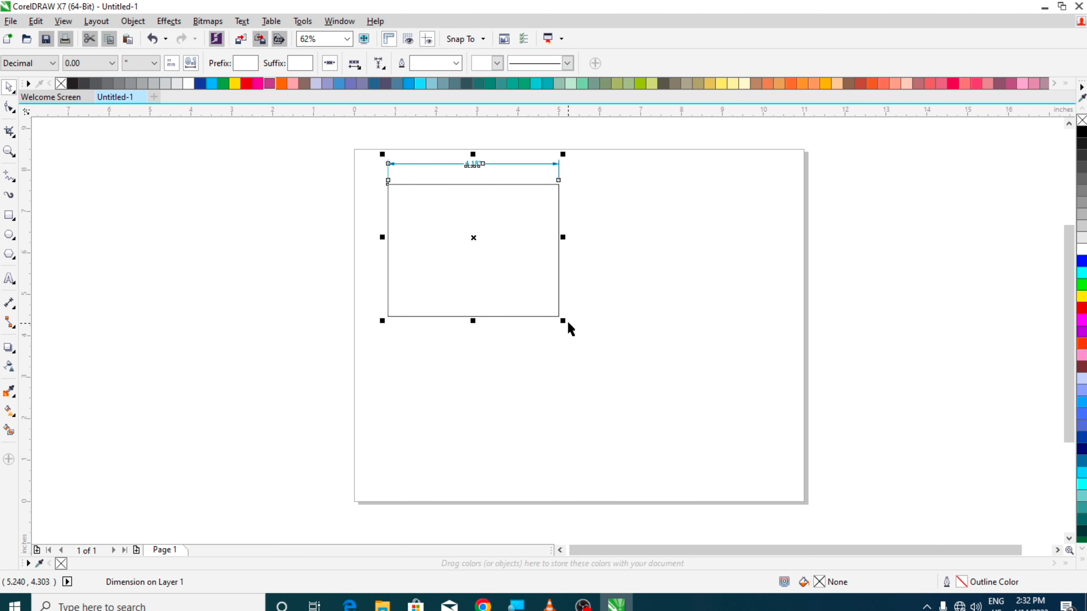
- Try scaling the rectangle and its dimension down to about 2.43 inches wide, and undo the scaling
{"action": "left_click_drag", "start_coordinate": [566, 322], "coordinate": [494, 257]}
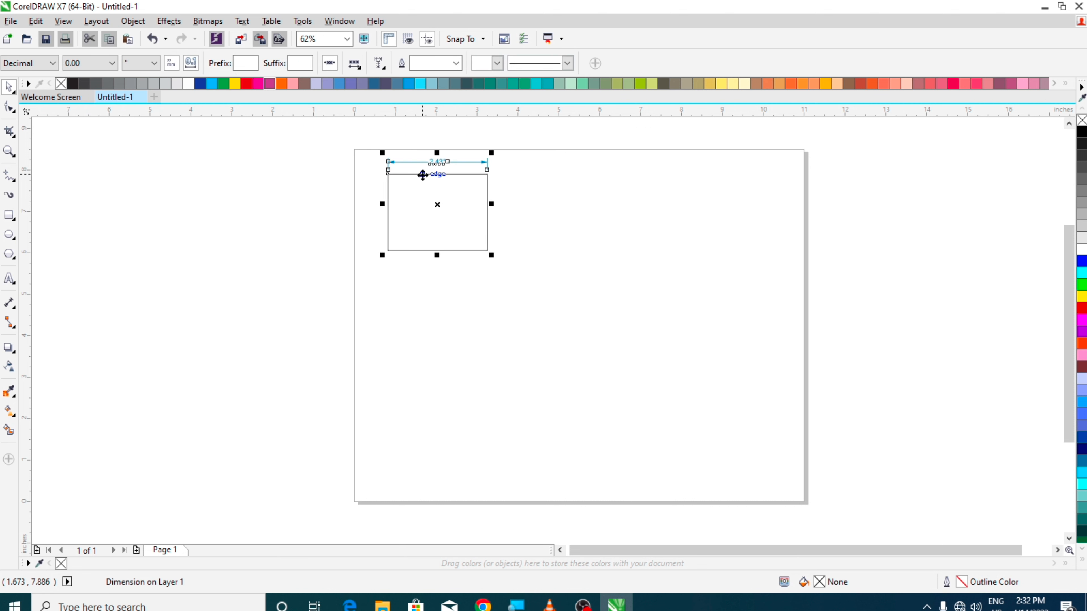
{"action": "scroll", "coordinate": [435, 159], "scroll_direction": "up", "scroll_amount": 2}
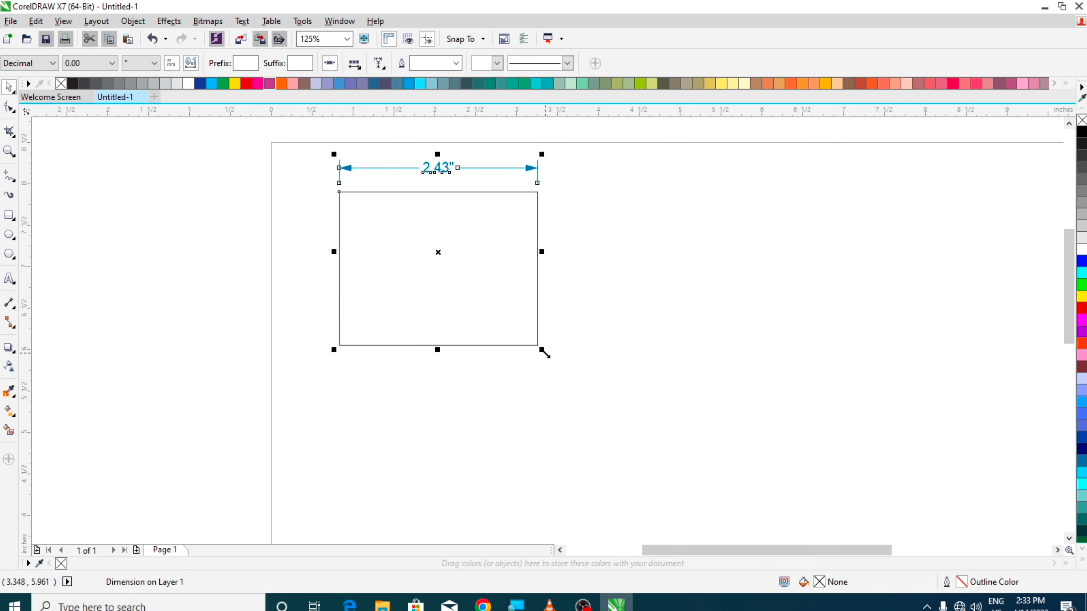
{"action": "key", "text": "ctrl+z"}
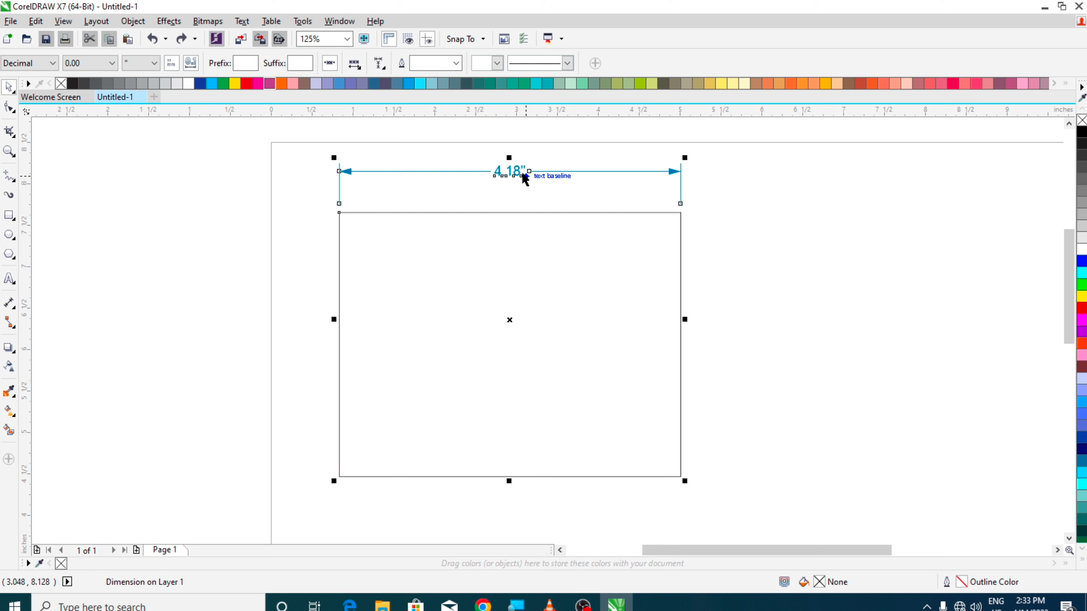
- Turn off dynamic dimensioning, scale the rectangle and its dimension down to about 2.03 inches wide, and move them closer to the page's left edge
{"action": "left_click", "coordinate": [387, 179]}
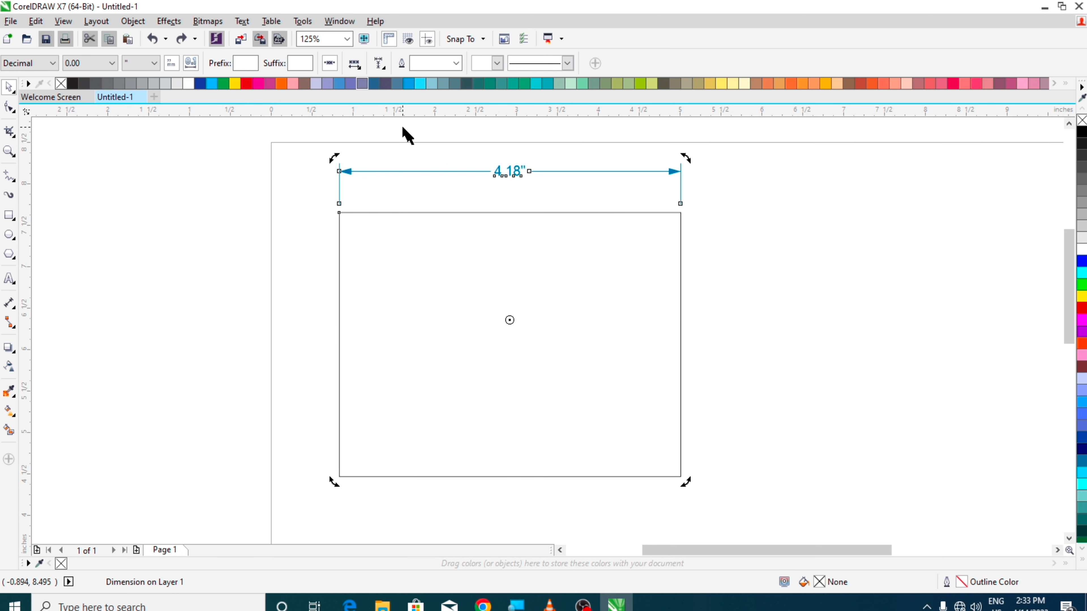
{"action": "left_click", "coordinate": [330, 65]}
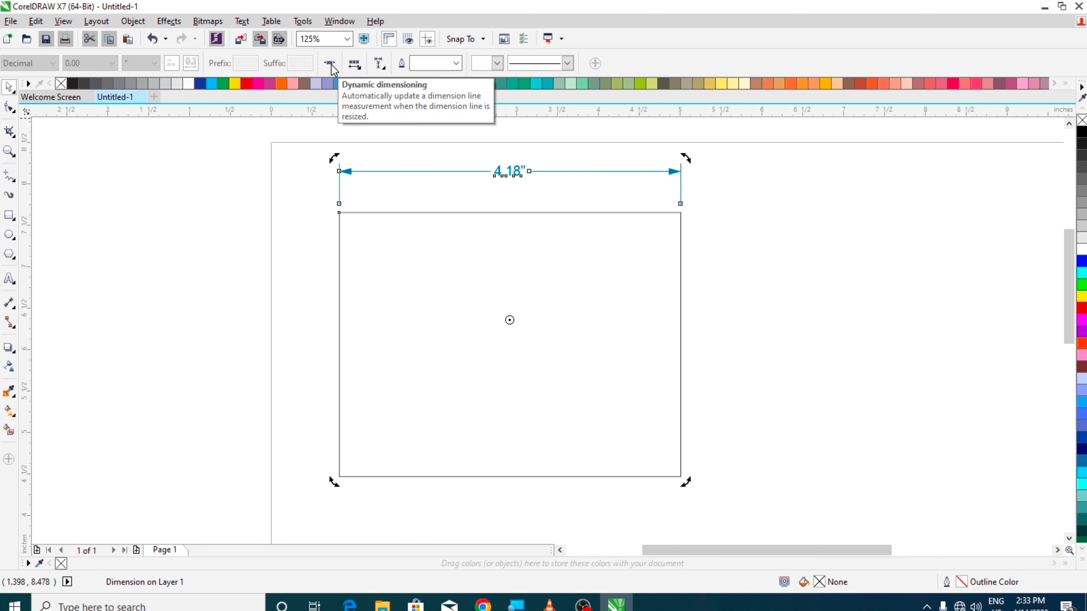
{"action": "left_click", "coordinate": [618, 338]}
{"action": "left_click_drag", "start_coordinate": [686, 478], "coordinate": [511, 321]}
{"action": "left_click_drag", "start_coordinate": [449, 242], "coordinate": [412, 262]}
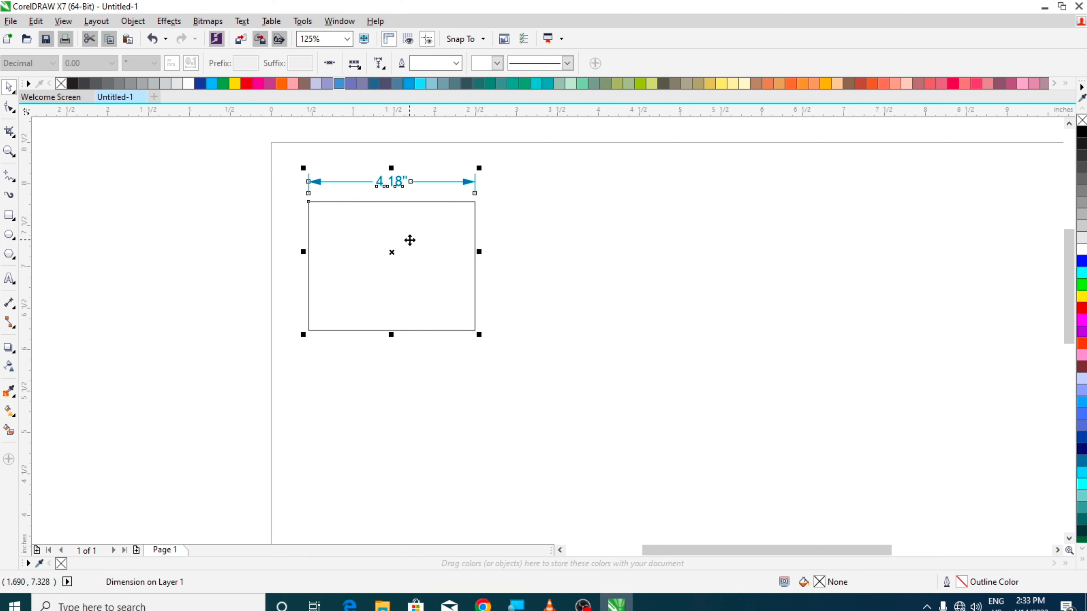
- Toggle dynamic dimensioning for the scaled rectangle's dimension and leave it turned on
{"action": "left_click", "coordinate": [388, 199]}
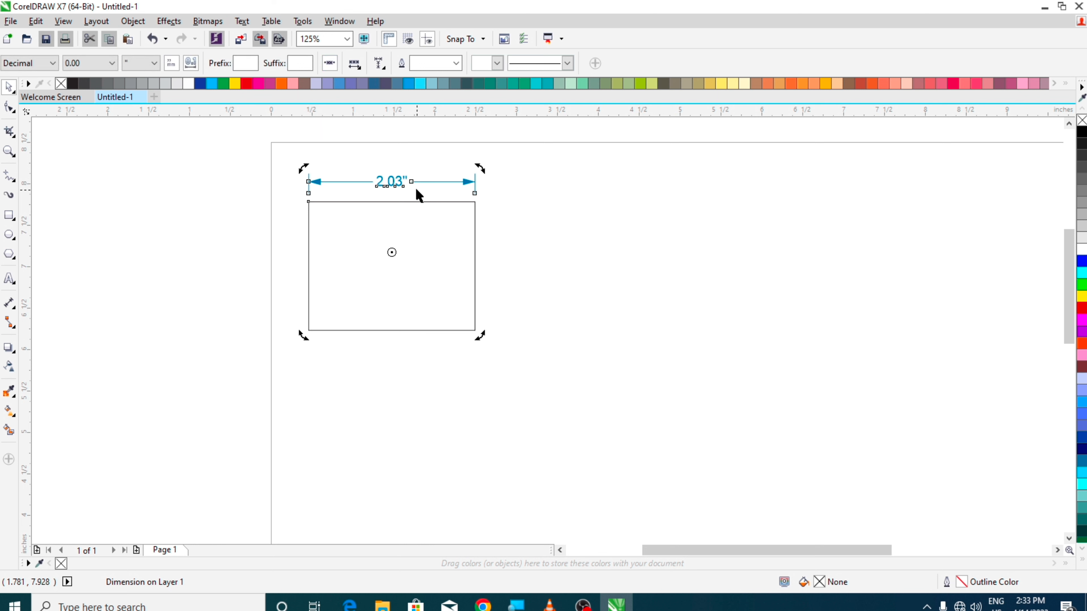
{"action": "left_click", "coordinate": [329, 66]}
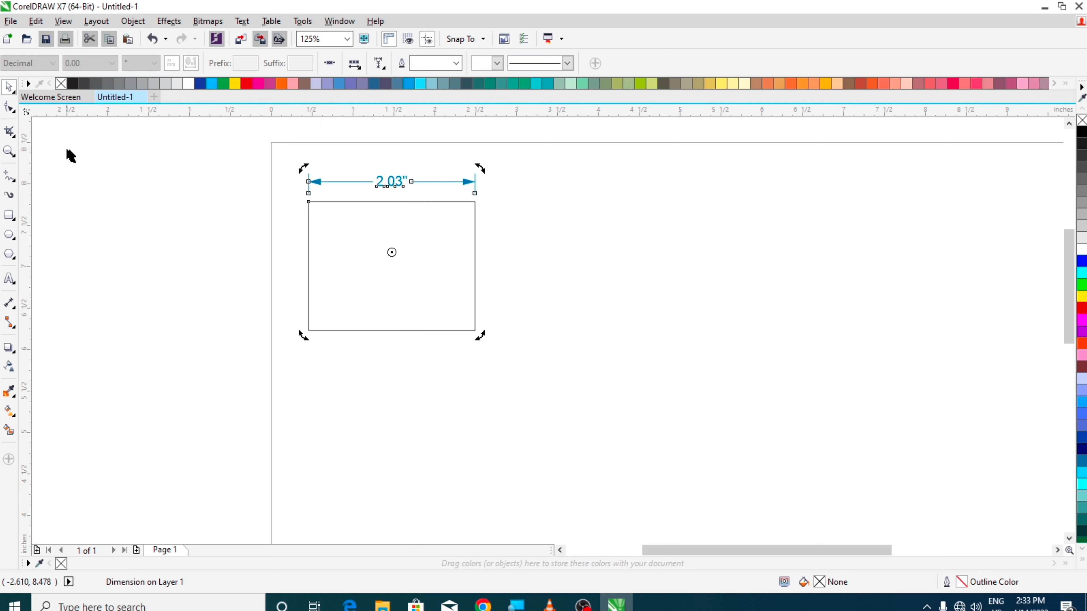
{"action": "left_click", "coordinate": [332, 65]}
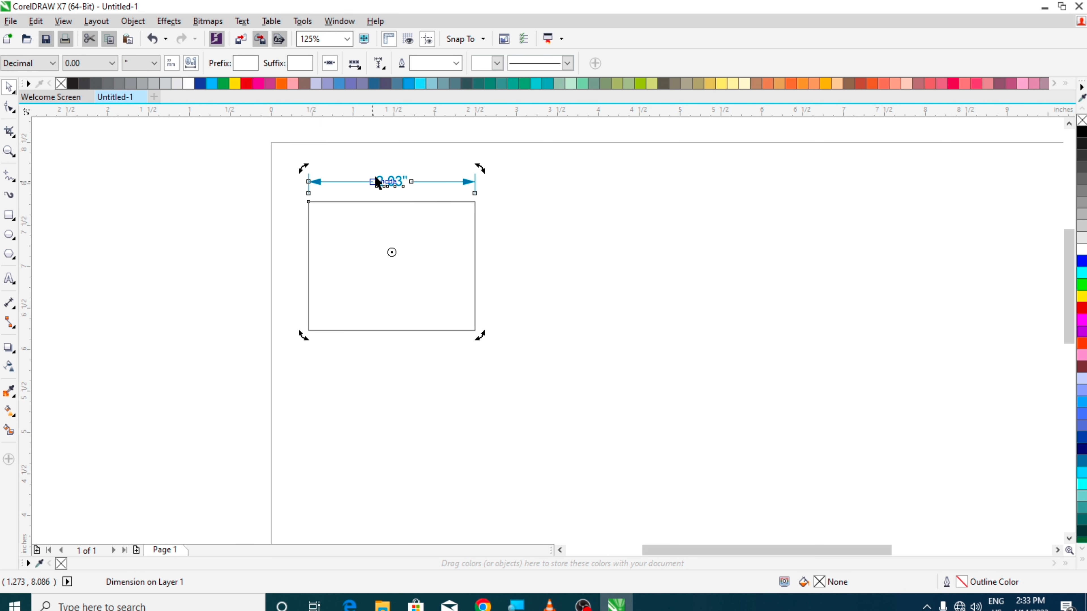
- Set the dimension's units to inches written out as a word and its precision to 0 decimal places
{"action": "scroll", "coordinate": [379, 178], "scroll_direction": "up", "scroll_amount": 2}
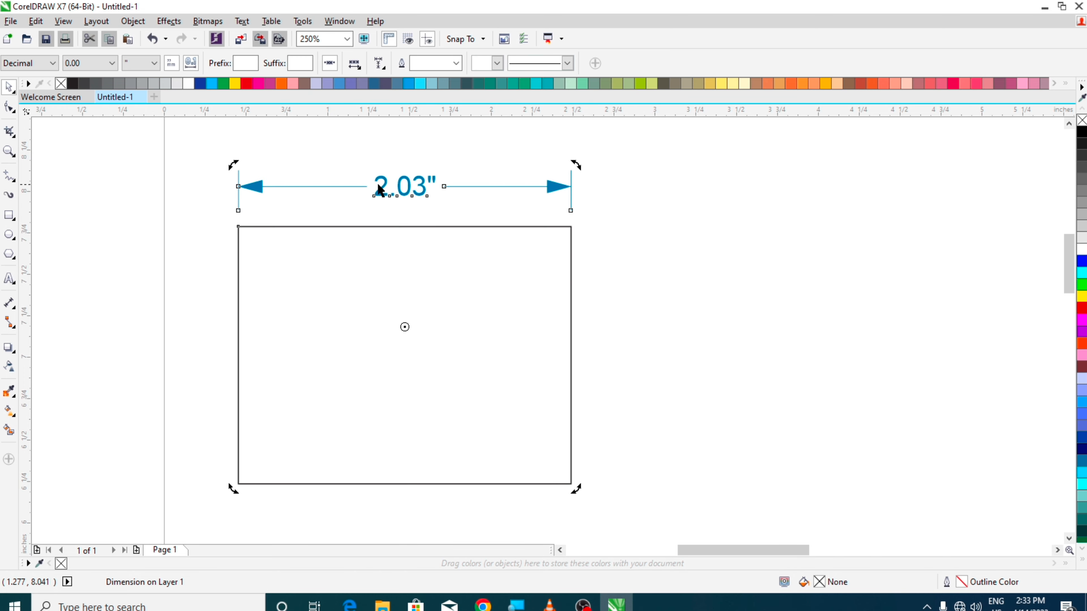
{"action": "left_click", "coordinate": [136, 62]}
{"action": "left_click", "coordinate": [140, 100]}
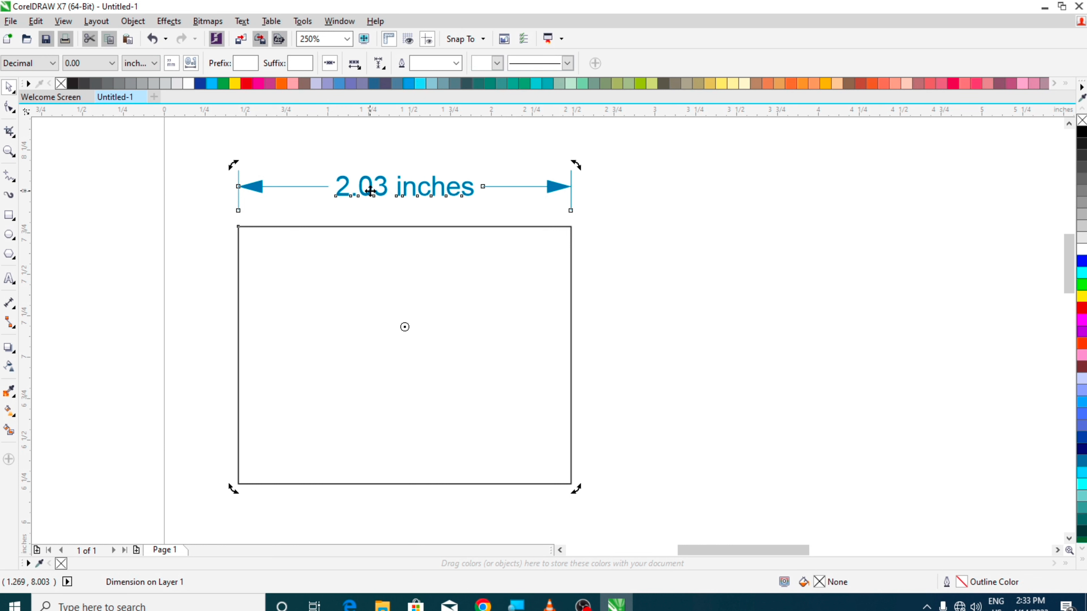
{"action": "left_click", "coordinate": [111, 63]}
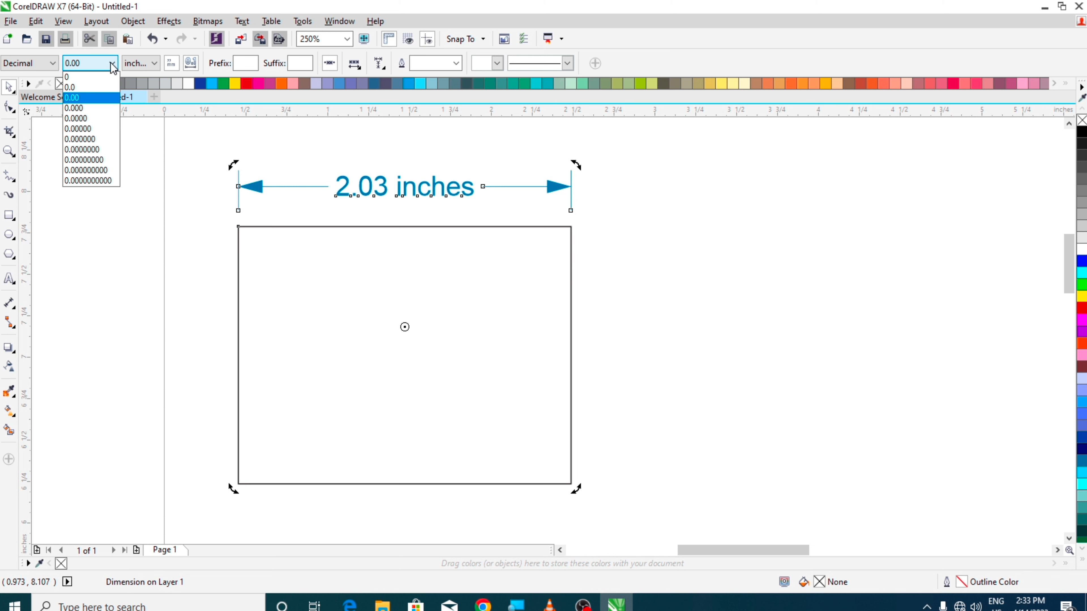
{"action": "left_click", "coordinate": [101, 77]}
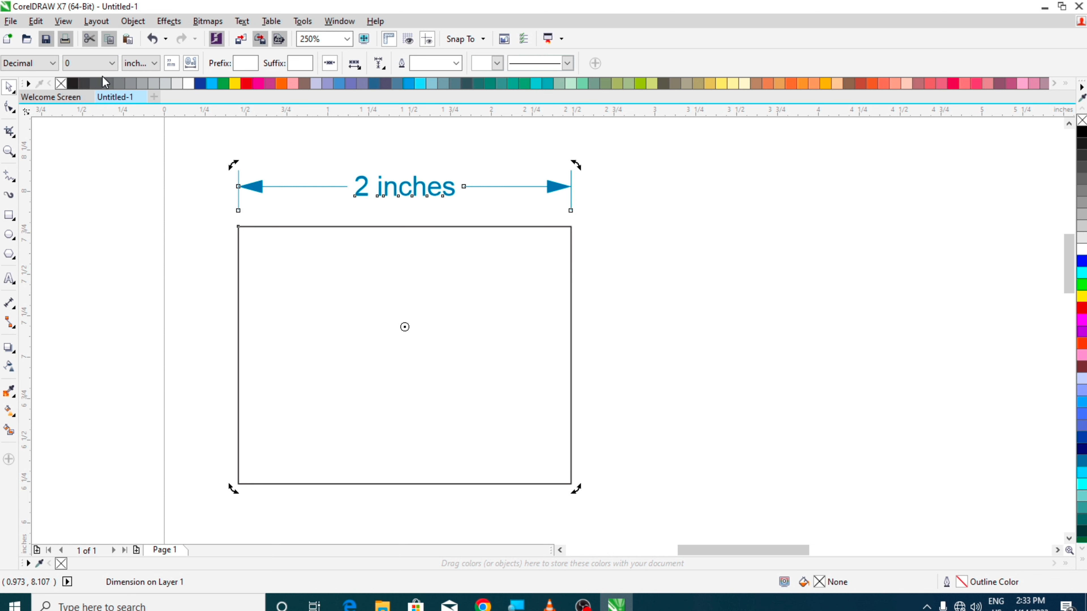
{"action": "left_click", "coordinate": [110, 63]}
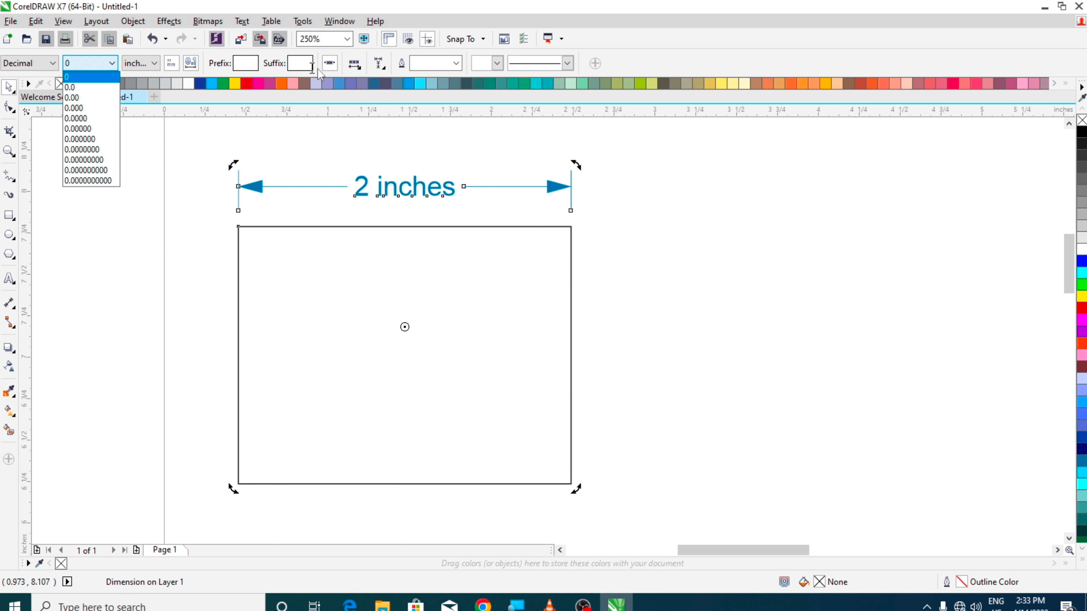
{"action": "left_click", "coordinate": [97, 67]}
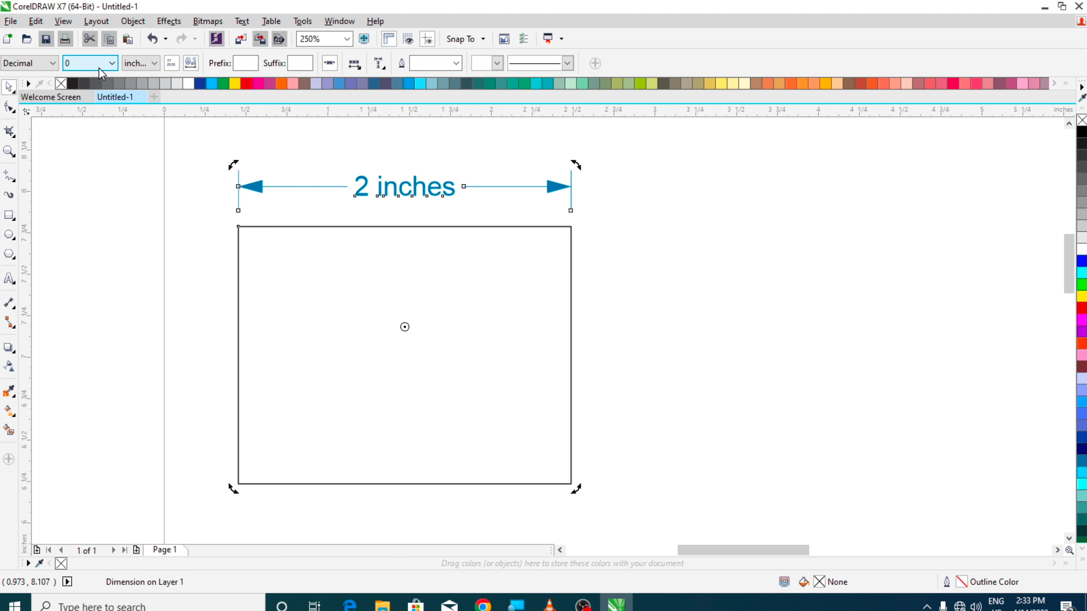
- Draw a second square about 2.18 by 2.18 inches to the right of the dimensioned rectangle
{"action": "scroll", "coordinate": [465, 253], "scroll_direction": "down", "scroll_amount": 2}
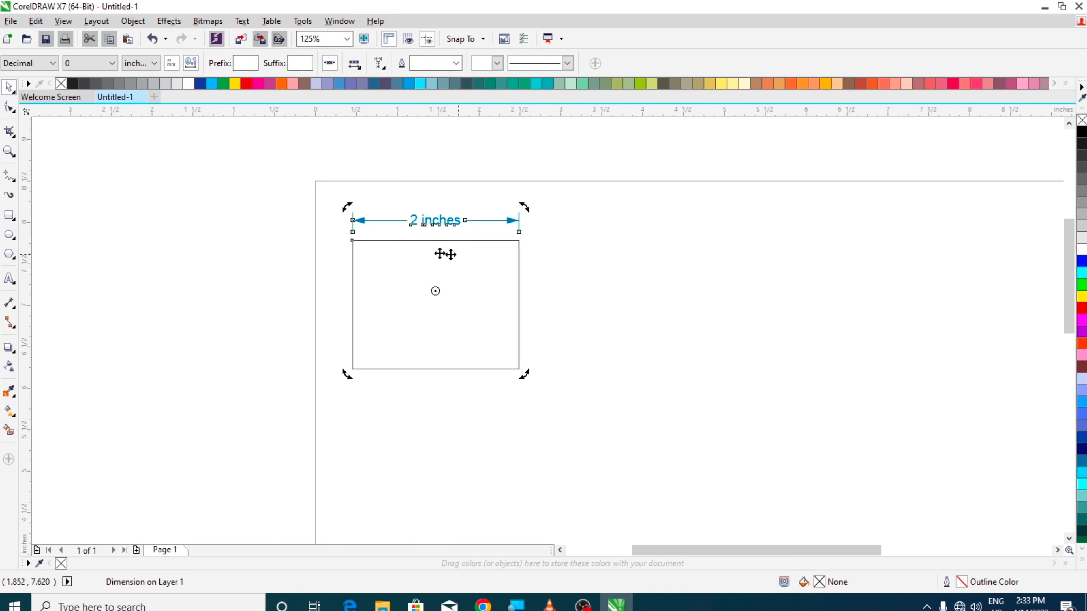
{"action": "left_click", "coordinate": [10, 304]}
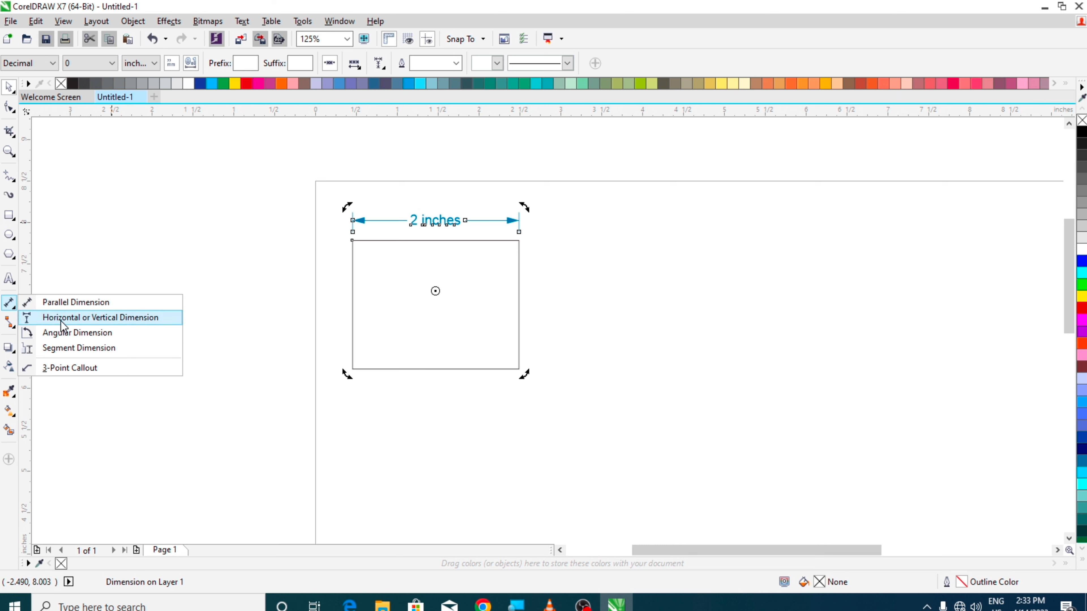
{"action": "left_click", "coordinate": [60, 213]}
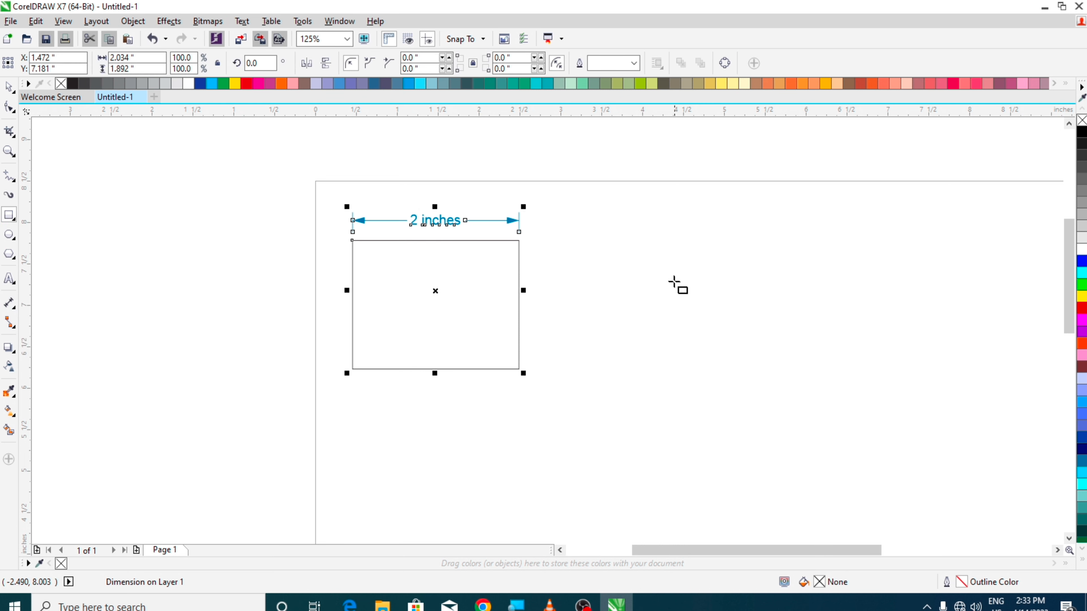
{"action": "left_click_drag", "start_coordinate": [642, 289], "coordinate": [797, 431]}
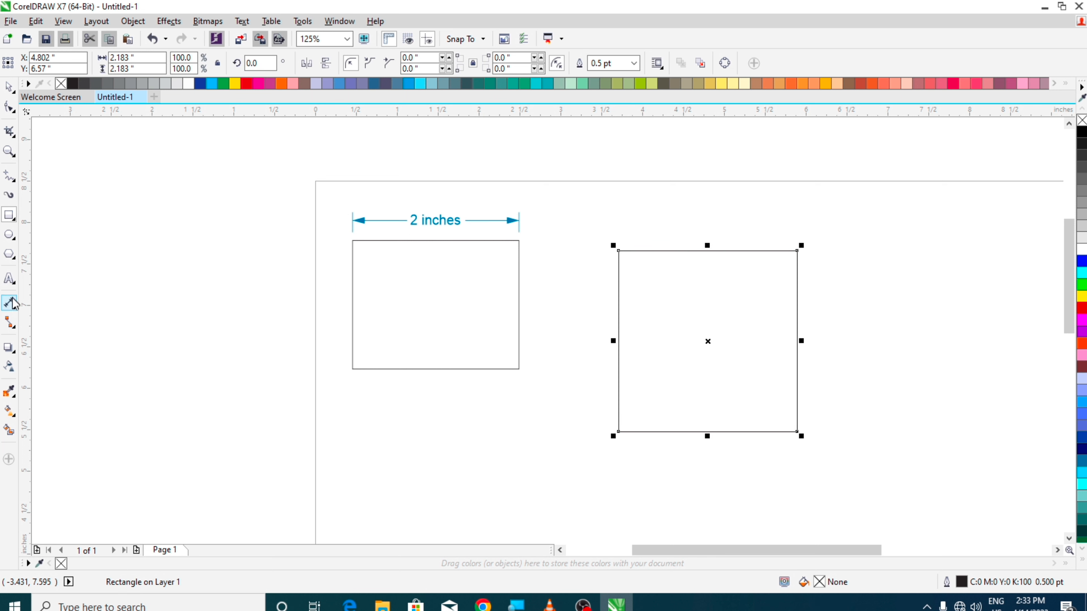
- Add a horizontal dimension above the second square's top edge and a vertical dimension beside its right edge
{"action": "left_click", "coordinate": [11, 309]}
{"action": "left_click", "coordinate": [67, 317]}
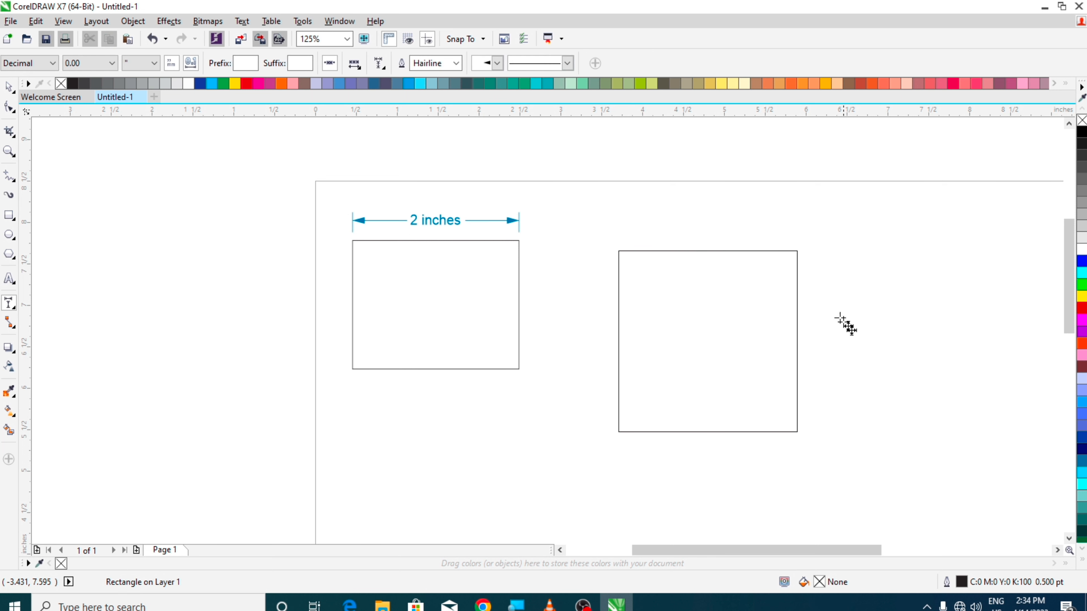
{"action": "left_click_drag", "start_coordinate": [619, 251], "coordinate": [797, 252]}
{"action": "left_click", "coordinate": [800, 214]}
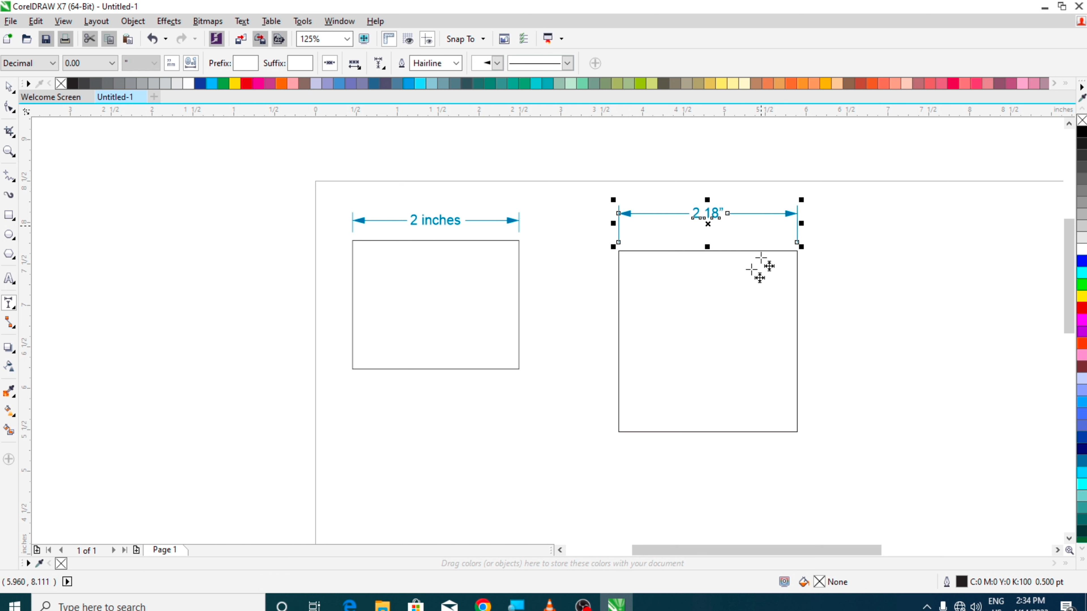
{"action": "left_click_drag", "start_coordinate": [796, 251], "coordinate": [798, 432]}
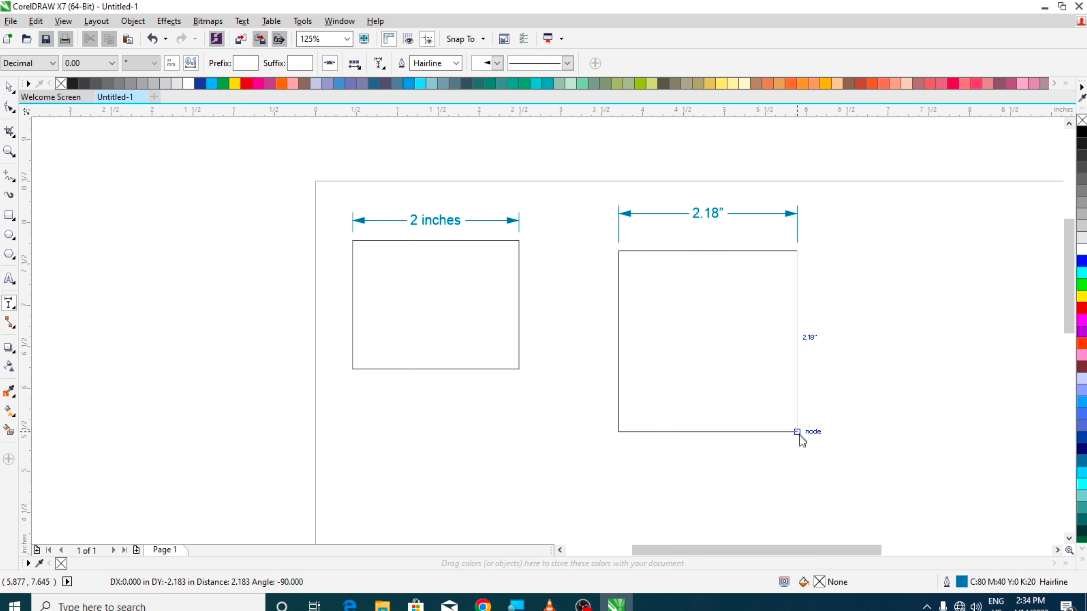
{"action": "left_click", "coordinate": [851, 434]}
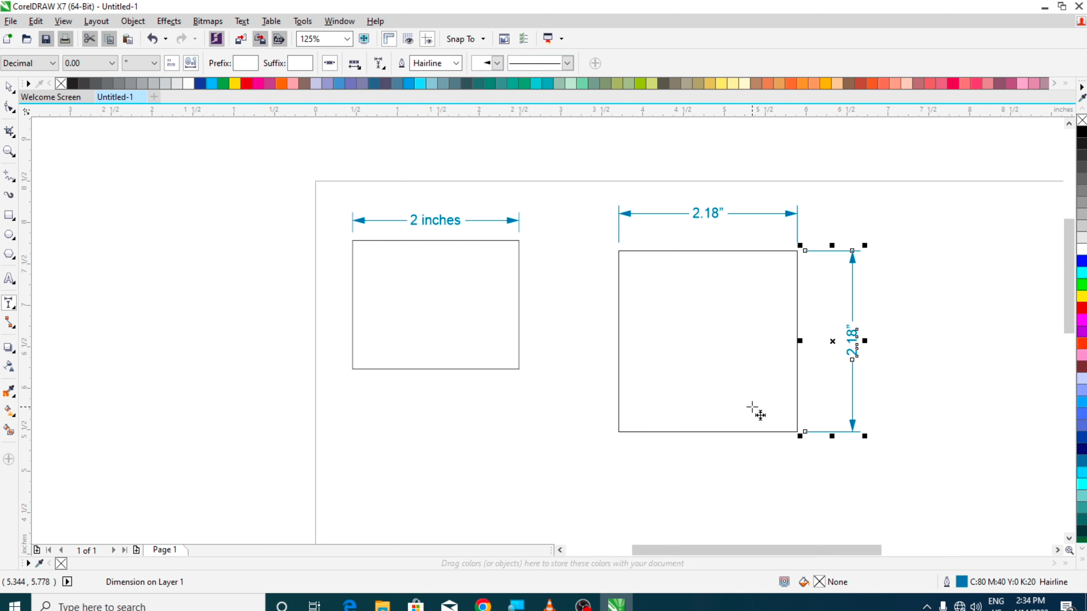
- Draw a right triangle about 2.43 by 2.43 inches below the dimensioned rectangles using the Basic Shapes tool
{"action": "left_click", "coordinate": [10, 304]}
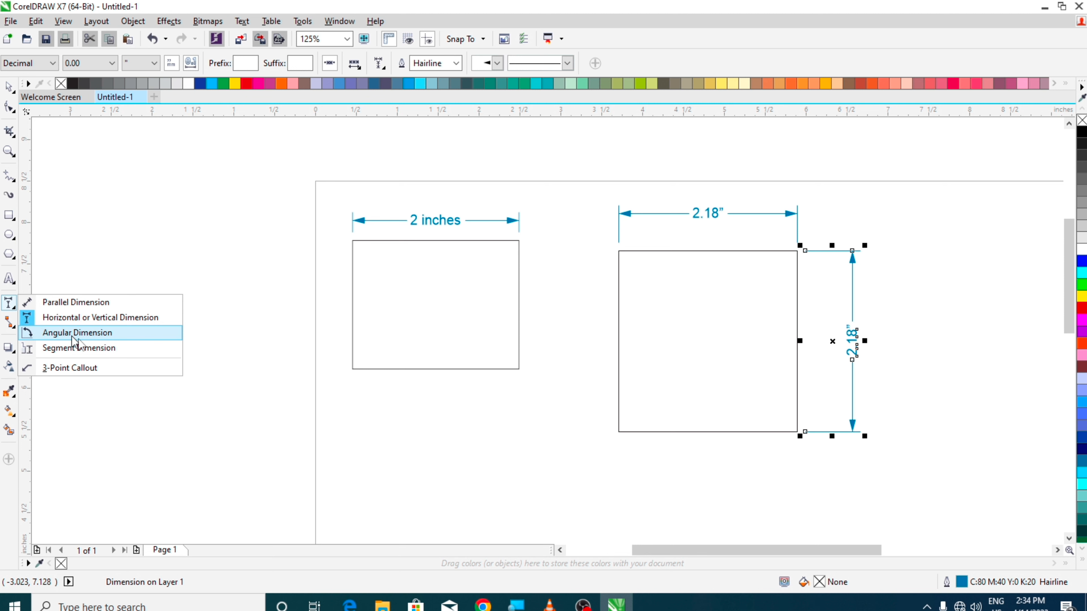
{"action": "left_click_drag", "start_coordinate": [1067, 297], "coordinate": [1067, 351]}
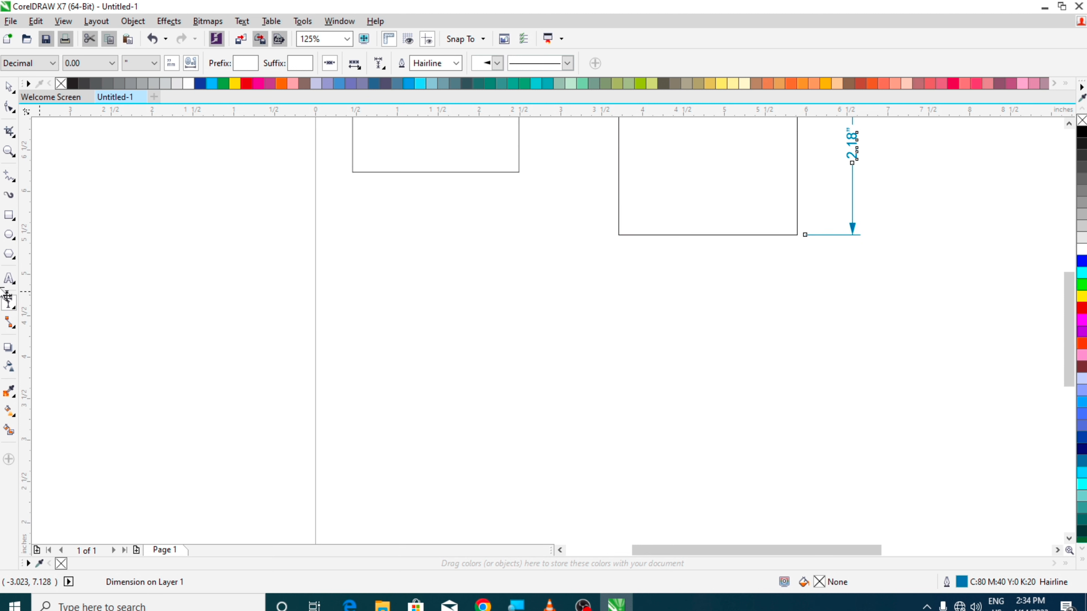
{"action": "left_click", "coordinate": [8, 258]}
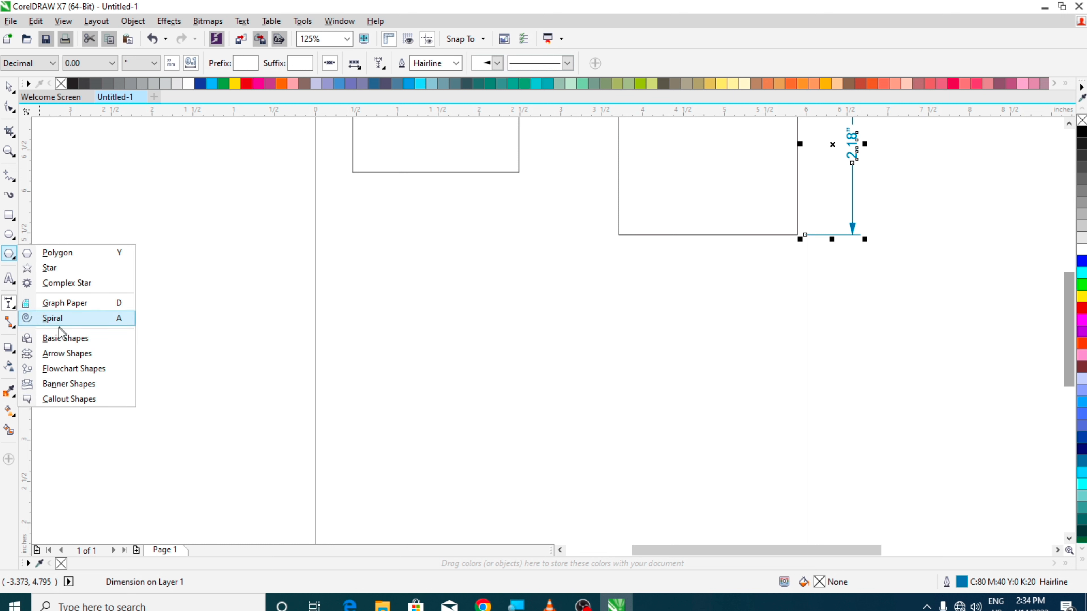
{"action": "left_click", "coordinate": [65, 338]}
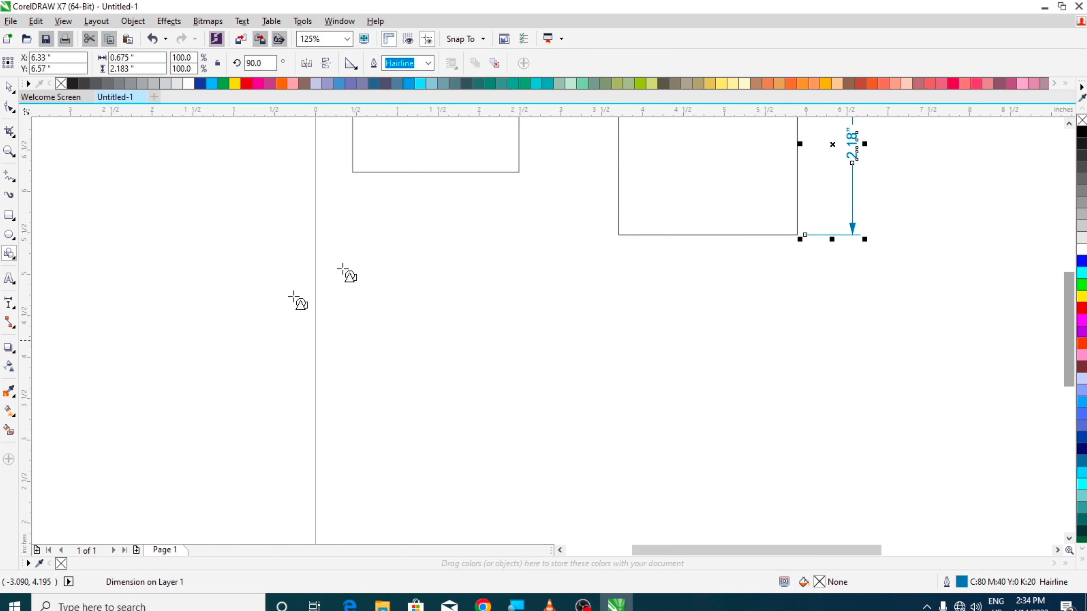
{"action": "left_click", "coordinate": [350, 63]}
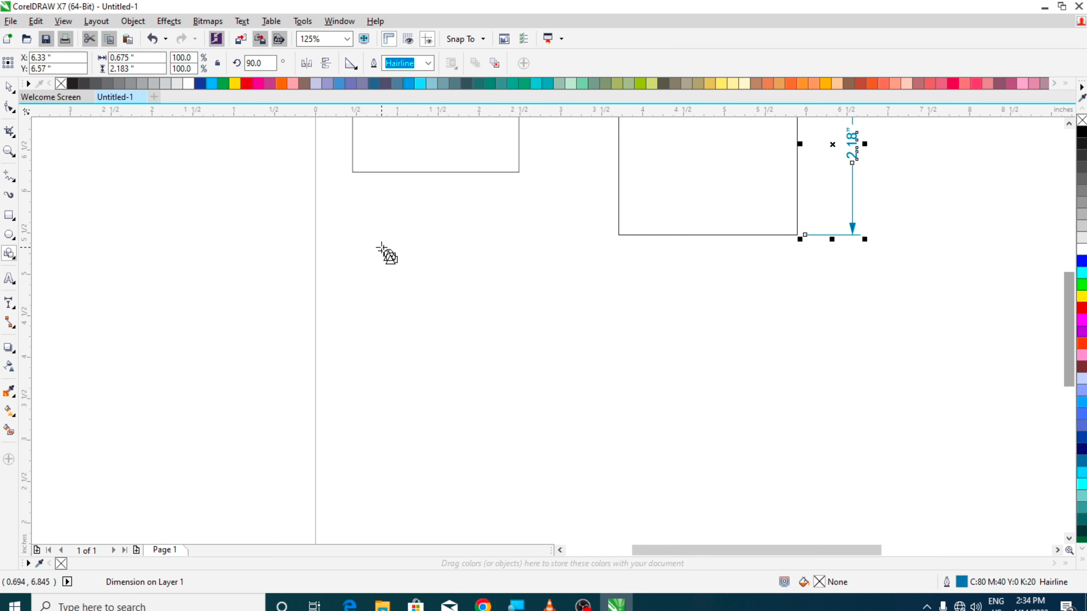
{"action": "left_click_drag", "start_coordinate": [373, 262], "coordinate": [573, 462]}
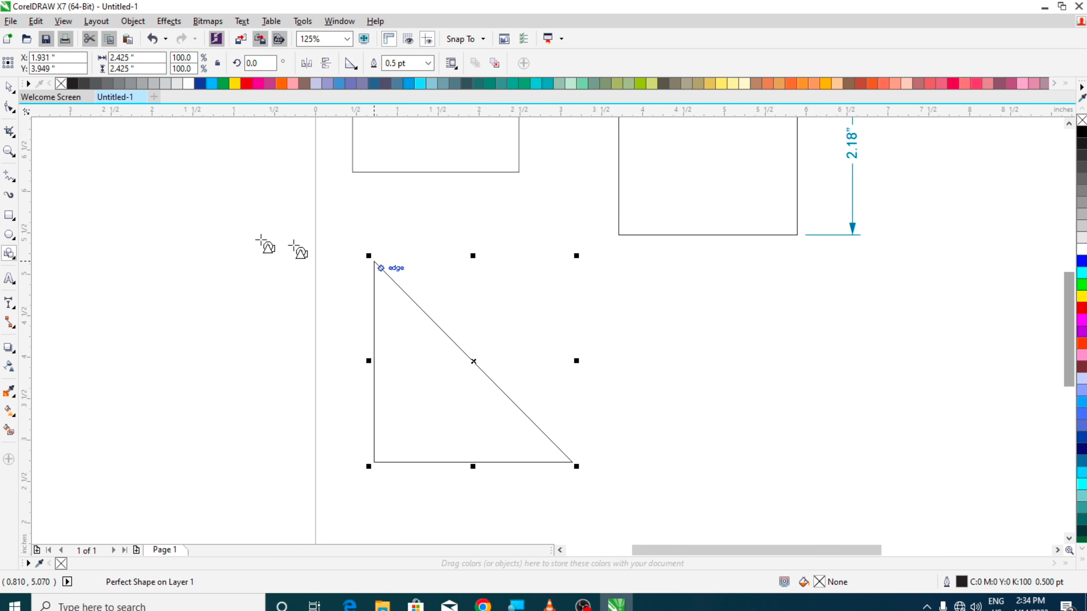
- Add an angular dimension inside the triangle's right-angled corner, measured between its base and its vertical side
{"action": "left_click", "coordinate": [9, 307]}
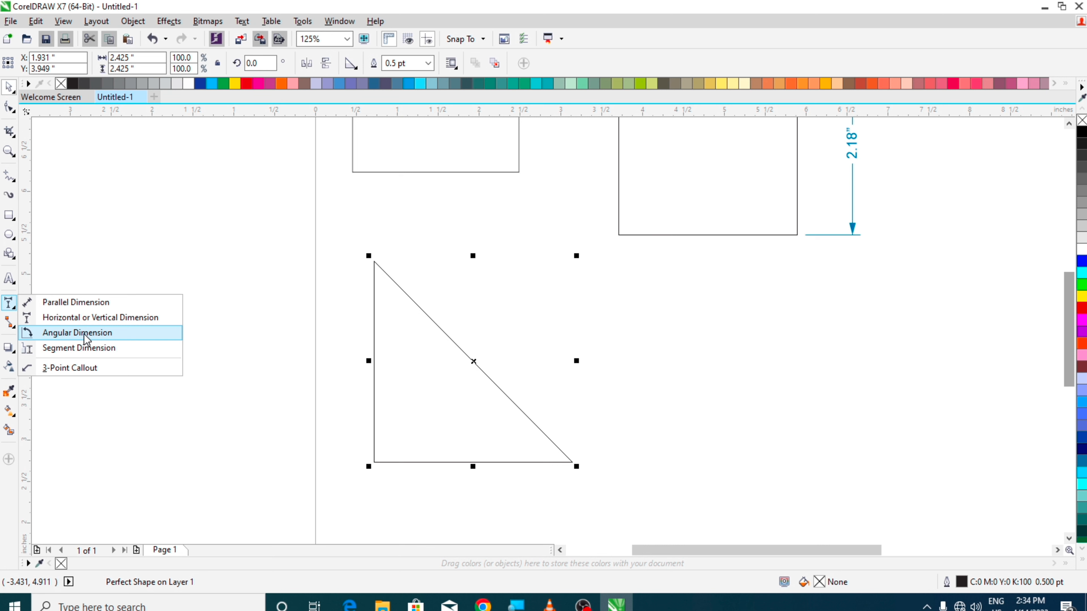
{"action": "left_click", "coordinate": [56, 338]}
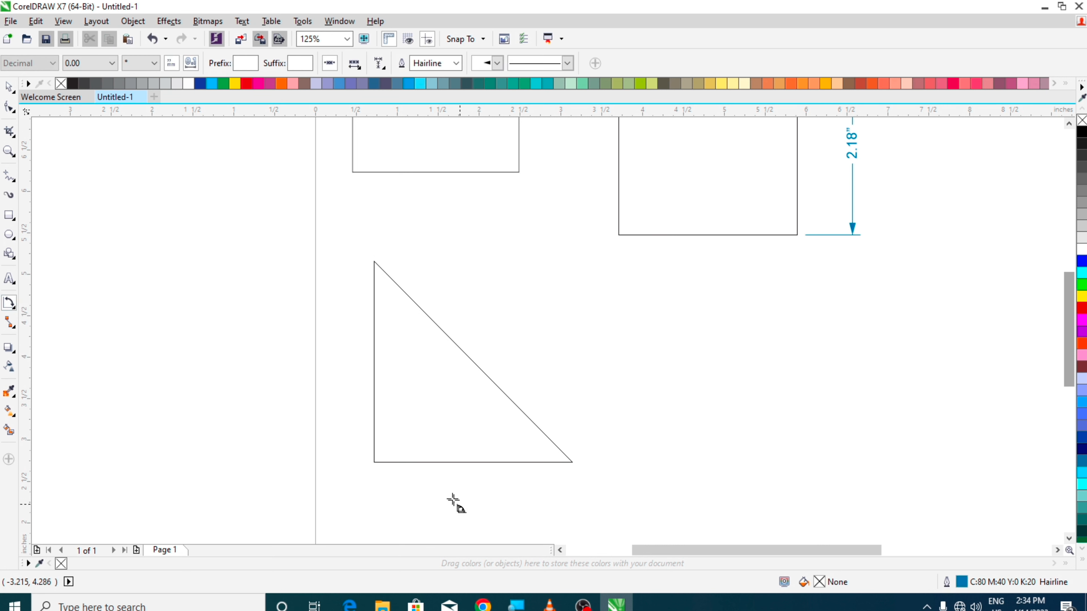
{"action": "scroll", "coordinate": [407, 483], "scroll_direction": "up", "scroll_amount": 2}
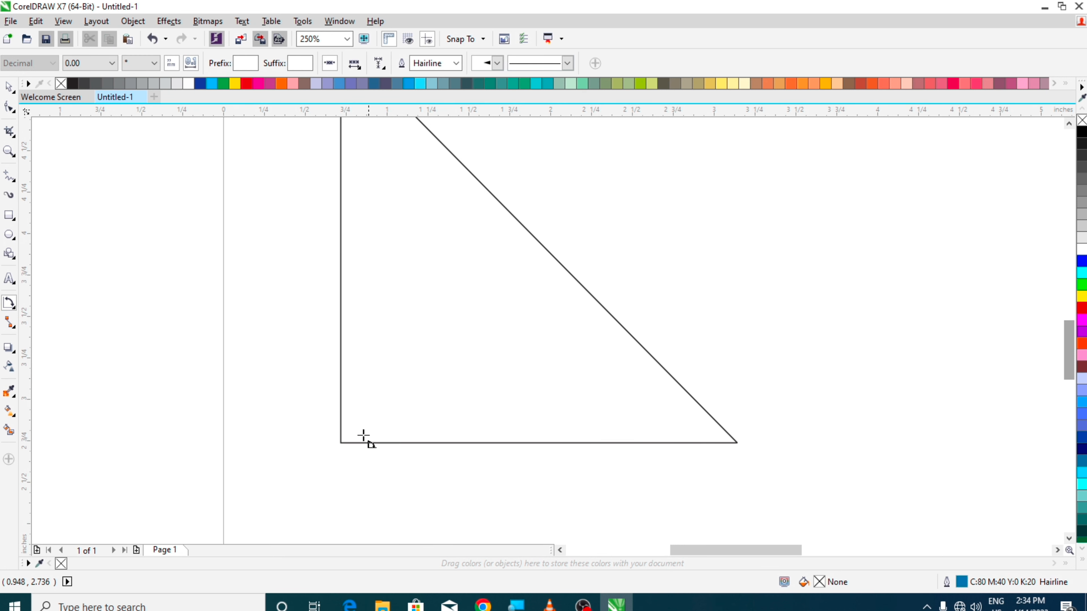
{"action": "left_click", "coordinate": [341, 444]}
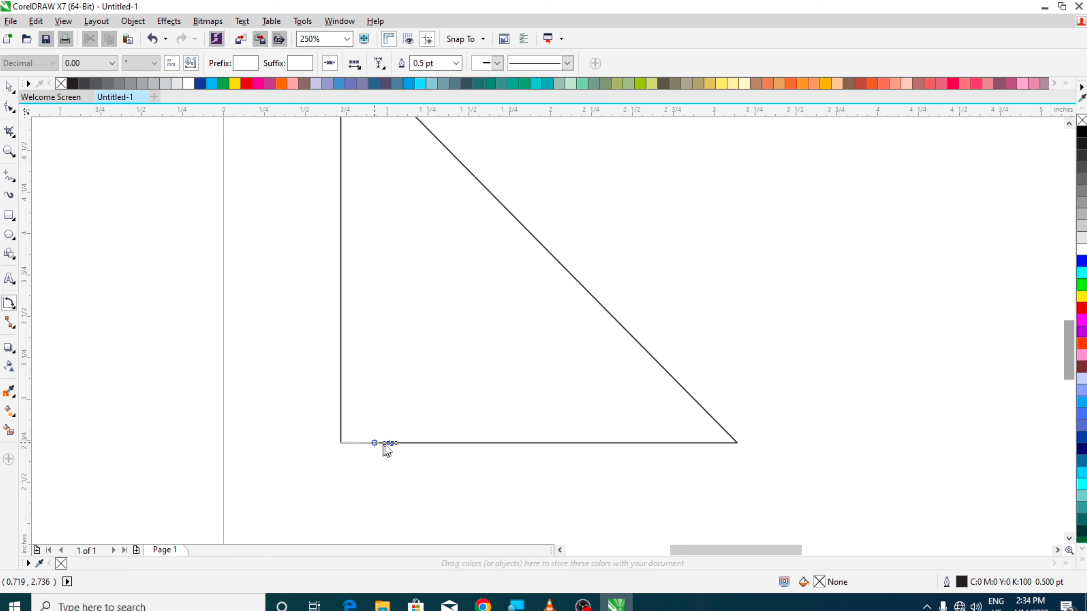
{"action": "left_click", "coordinate": [498, 443]}
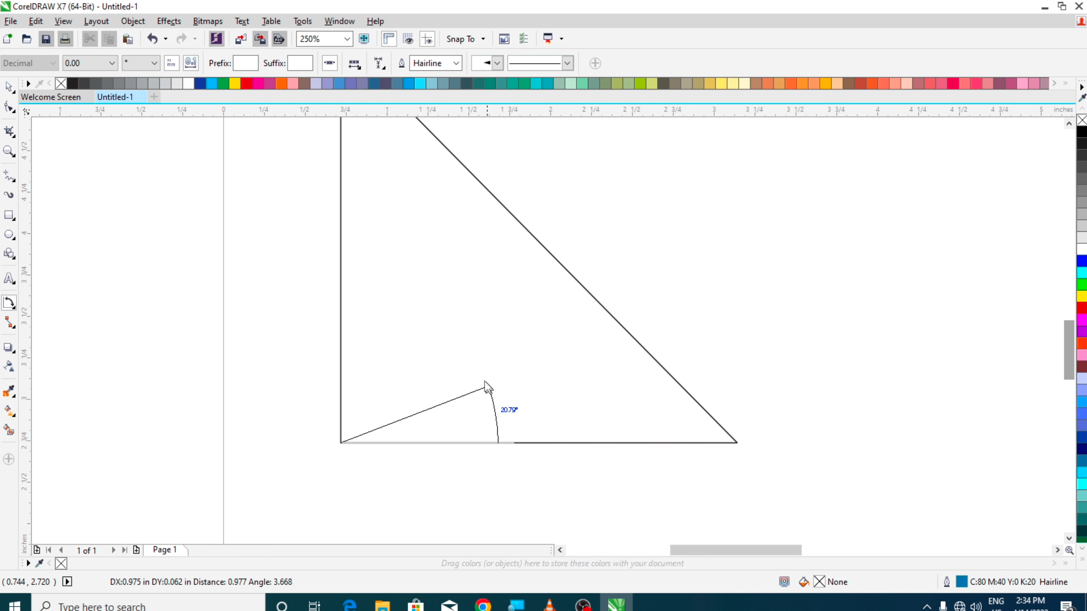
{"action": "left_click", "coordinate": [341, 273]}
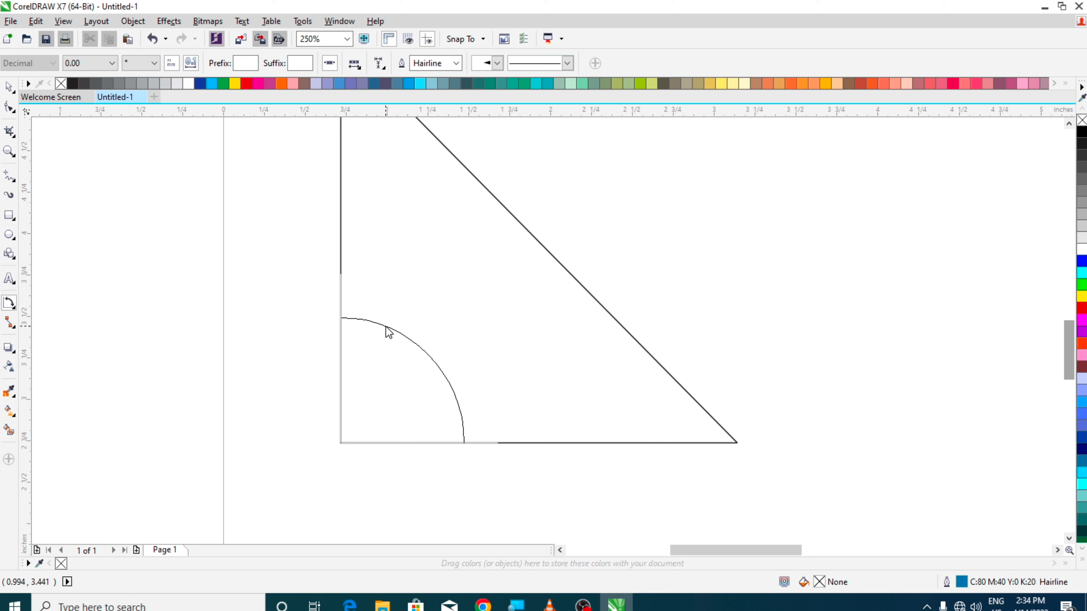
{"action": "left_click", "coordinate": [385, 326]}
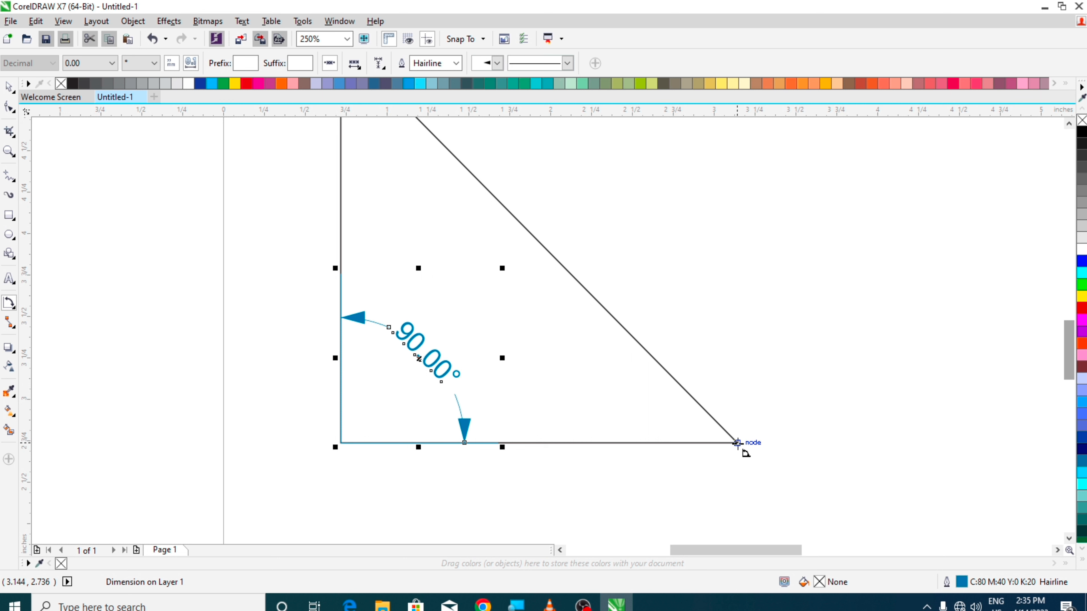
- Add an angular dimension between the triangle's base and its sloped side at their shared corner, and deselect it
{"action": "left_click", "coordinate": [737, 444]}
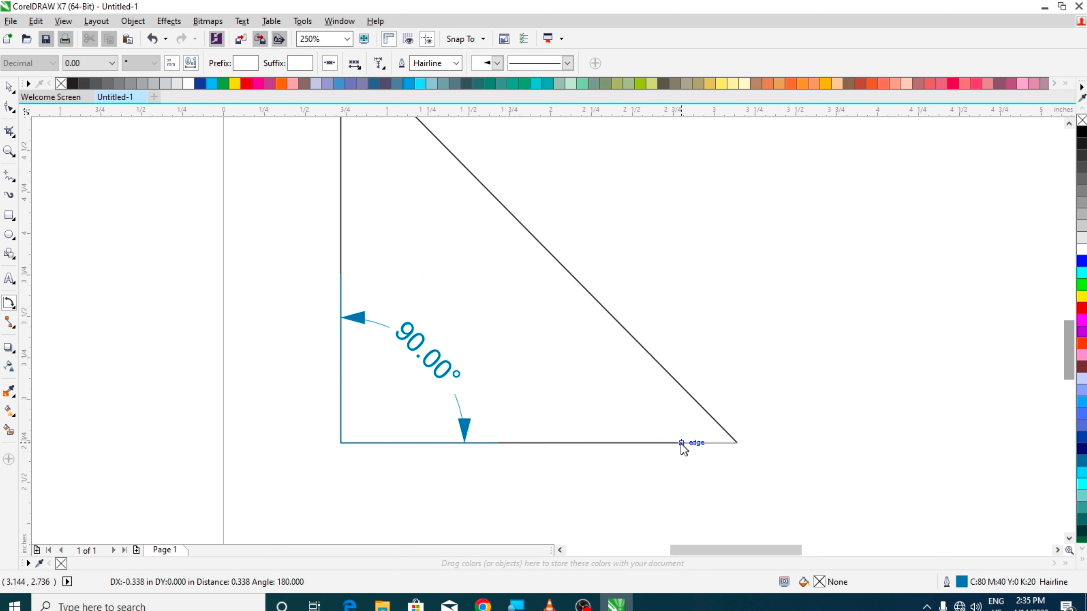
{"action": "left_click", "coordinate": [631, 443]}
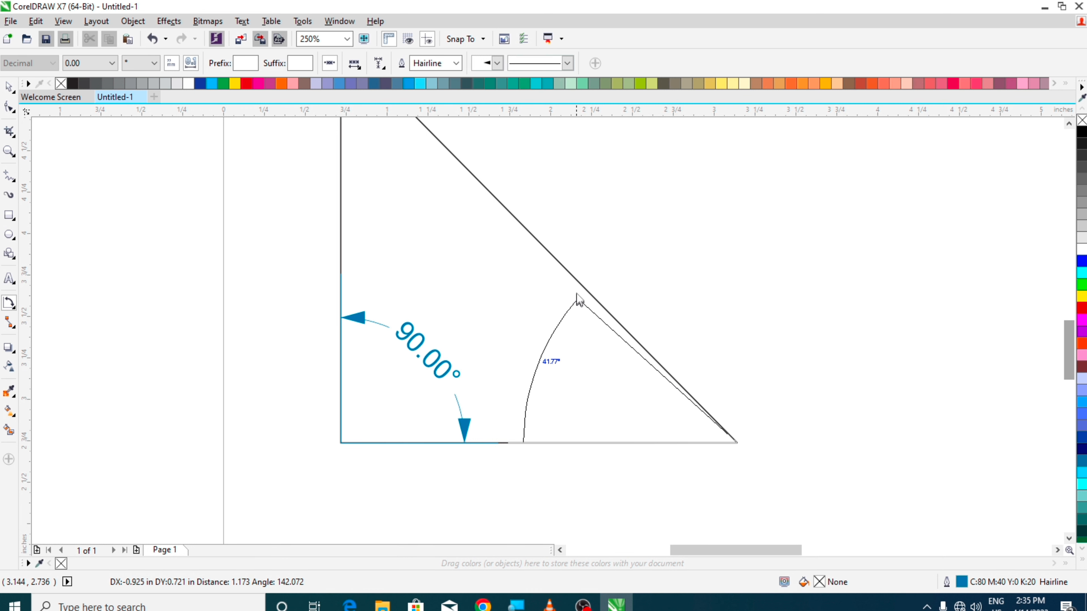
{"action": "left_click", "coordinate": [640, 343]}
{"action": "left_click", "coordinate": [618, 350]}
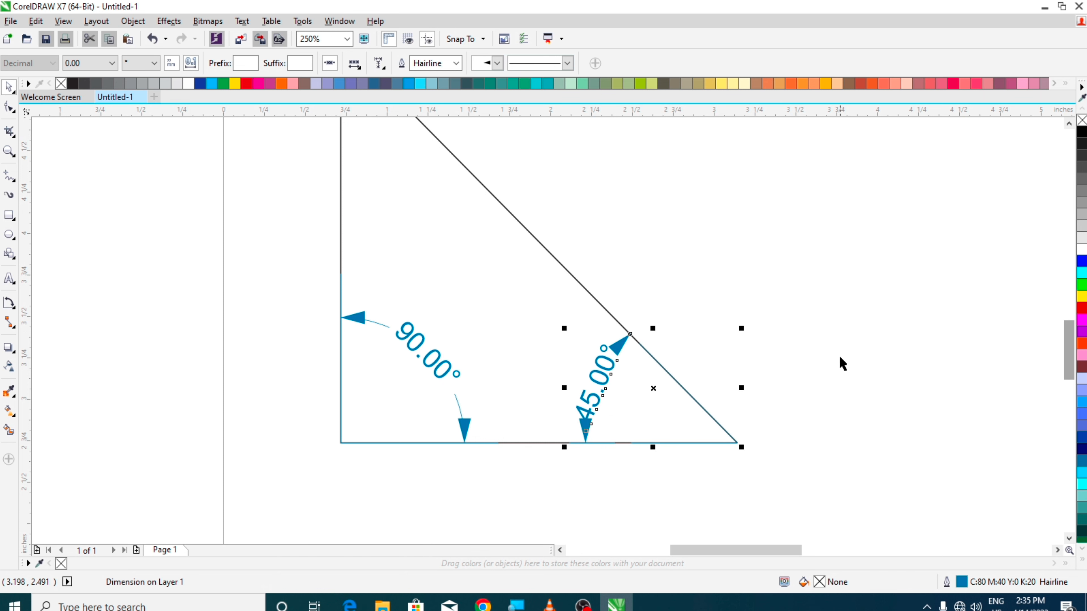
{"action": "left_click", "coordinate": [840, 364]}
- Draw a square about 2.37 by 2.37 inches in the empty page area to the right of the triangle
{"action": "scroll", "coordinate": [598, 387], "scroll_direction": "down", "scroll_amount": 2}
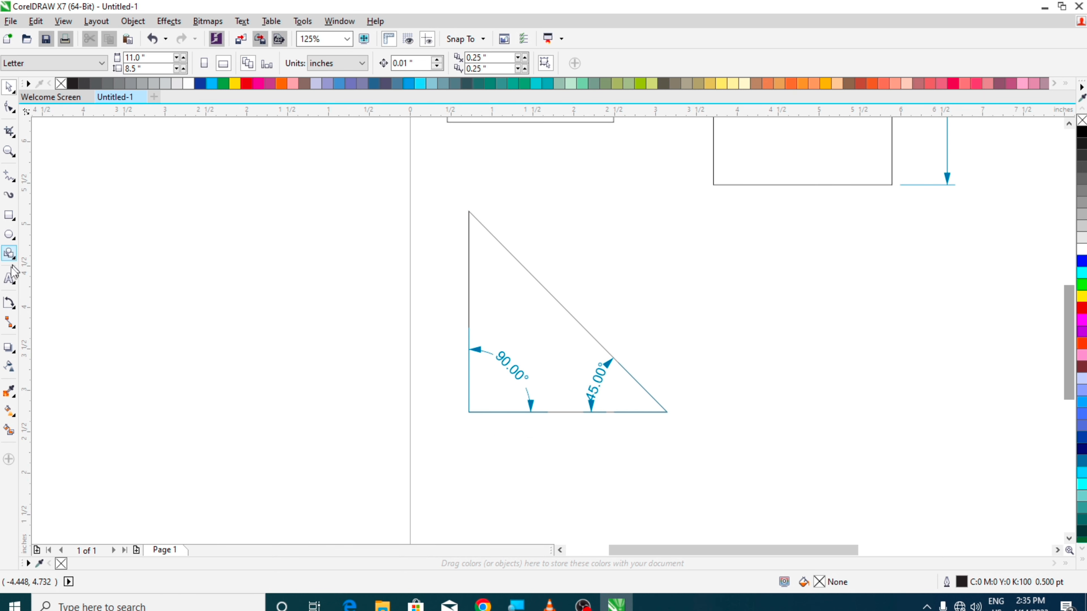
{"action": "left_click", "coordinate": [9, 304]}
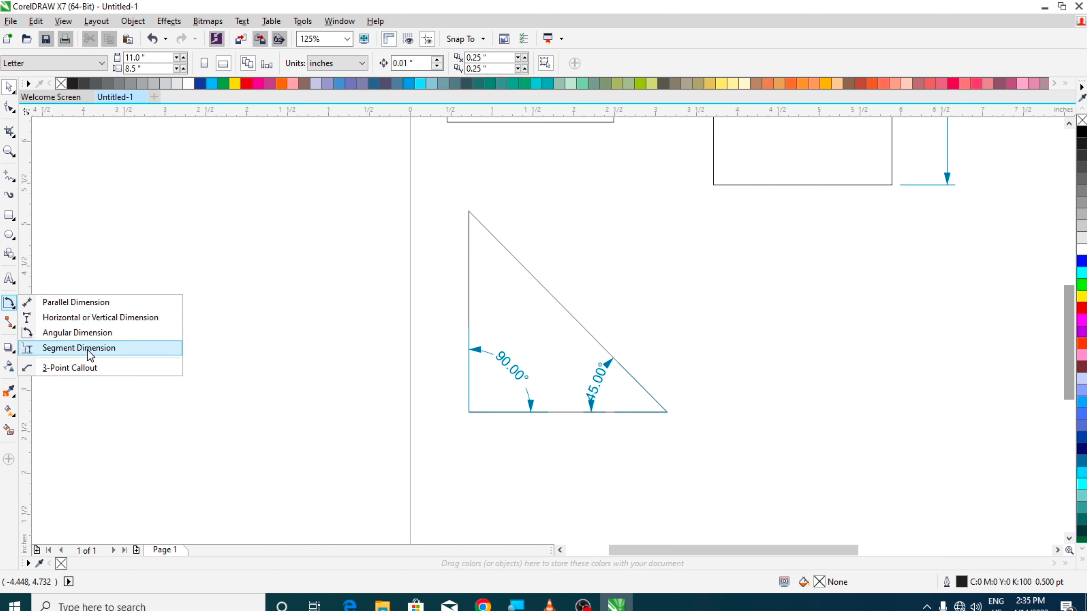
{"action": "left_click", "coordinate": [79, 348]}
{"action": "scroll", "coordinate": [729, 551], "scroll_direction": "right", "scroll_amount": 1}
{"action": "scroll", "coordinate": [733, 554], "scroll_direction": "right", "scroll_amount": 3}
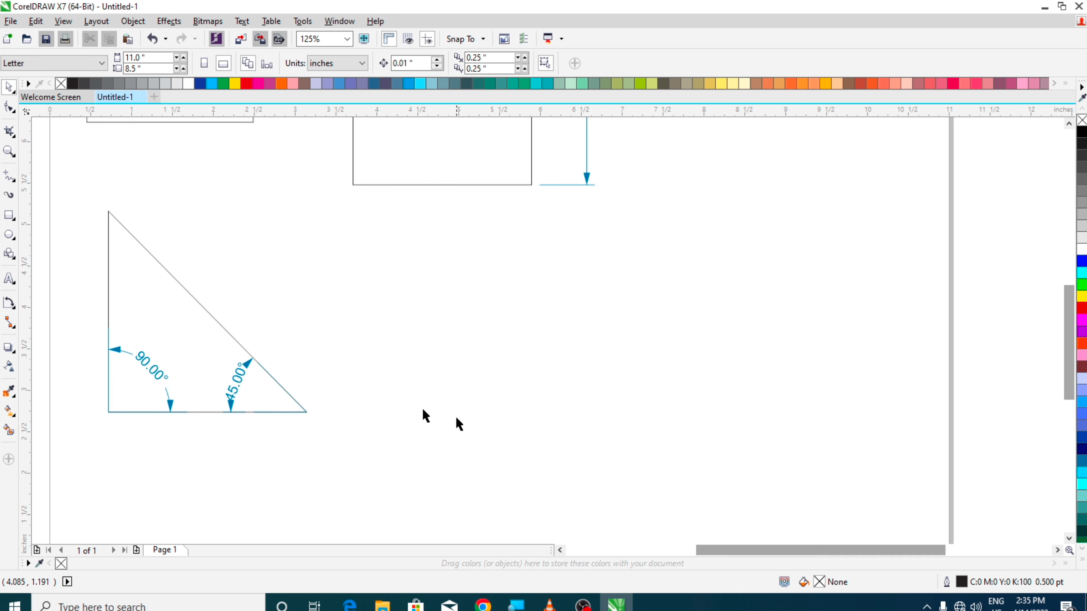
{"action": "left_click", "coordinate": [9, 215]}
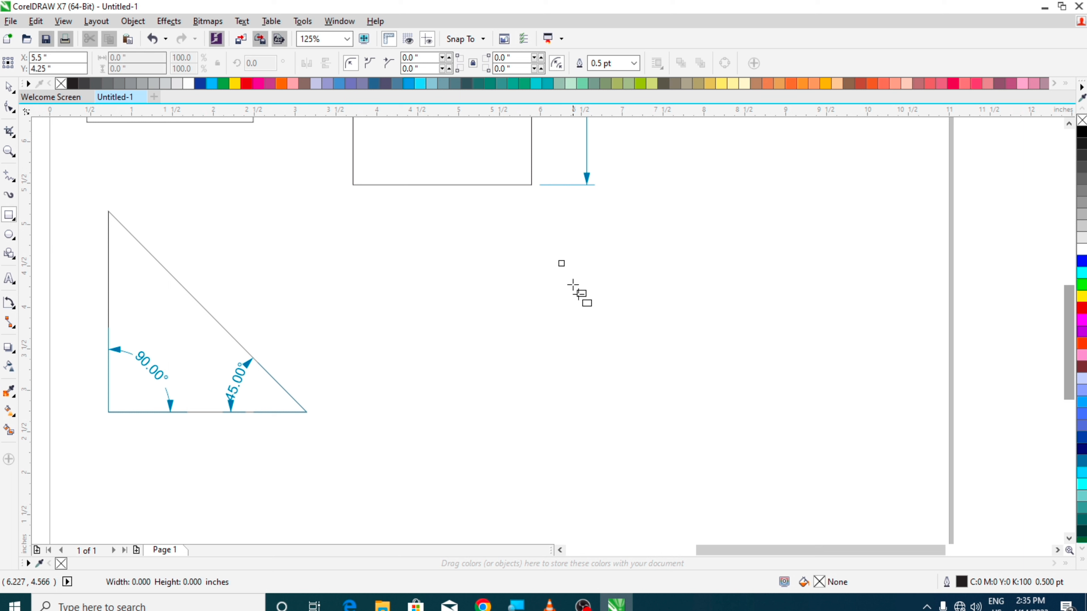
{"action": "left_click_drag", "start_coordinate": [558, 260], "coordinate": [752, 457]}
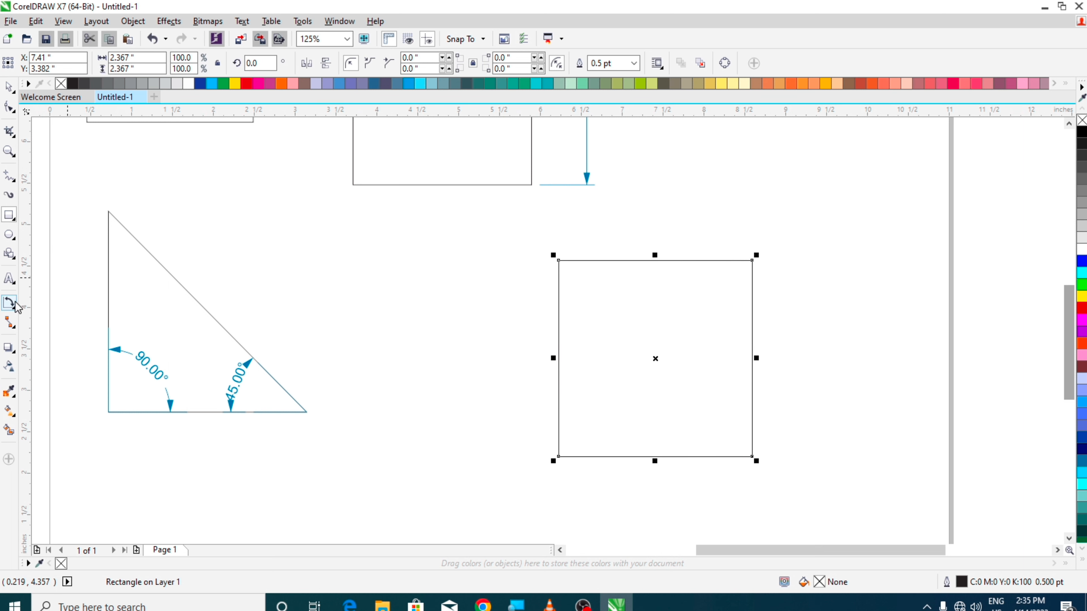
- Add segment dimensions above the new square's top edge and beside its right edge
{"action": "left_click", "coordinate": [14, 330]}
{"action": "left_click", "coordinate": [64, 348]}
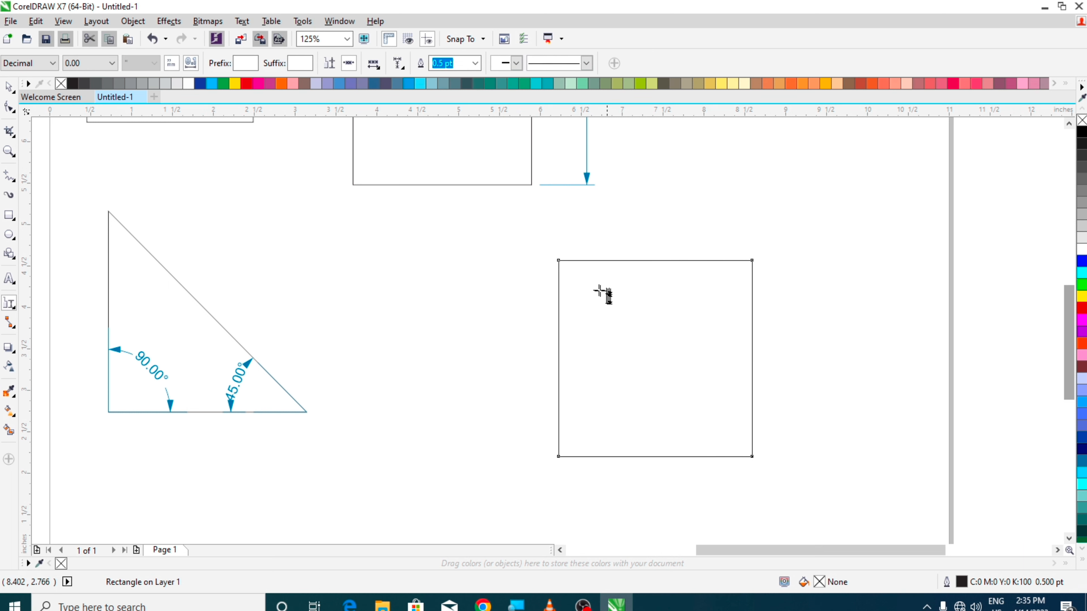
{"action": "left_click", "coordinate": [648, 260]}
{"action": "left_click", "coordinate": [658, 221]}
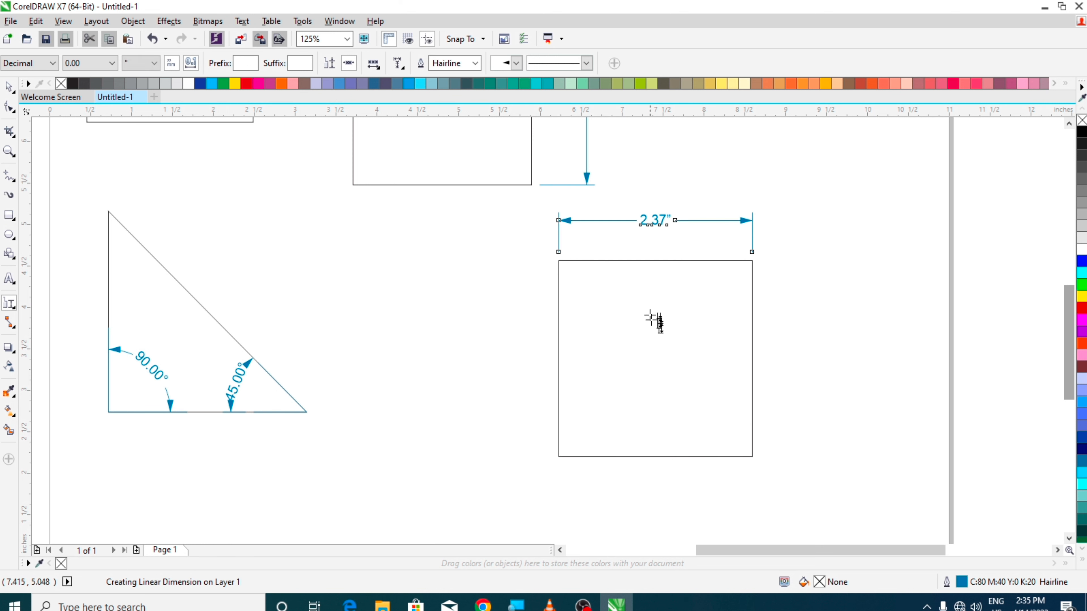
{"action": "left_click", "coordinate": [753, 357]}
{"action": "left_click", "coordinate": [797, 364]}
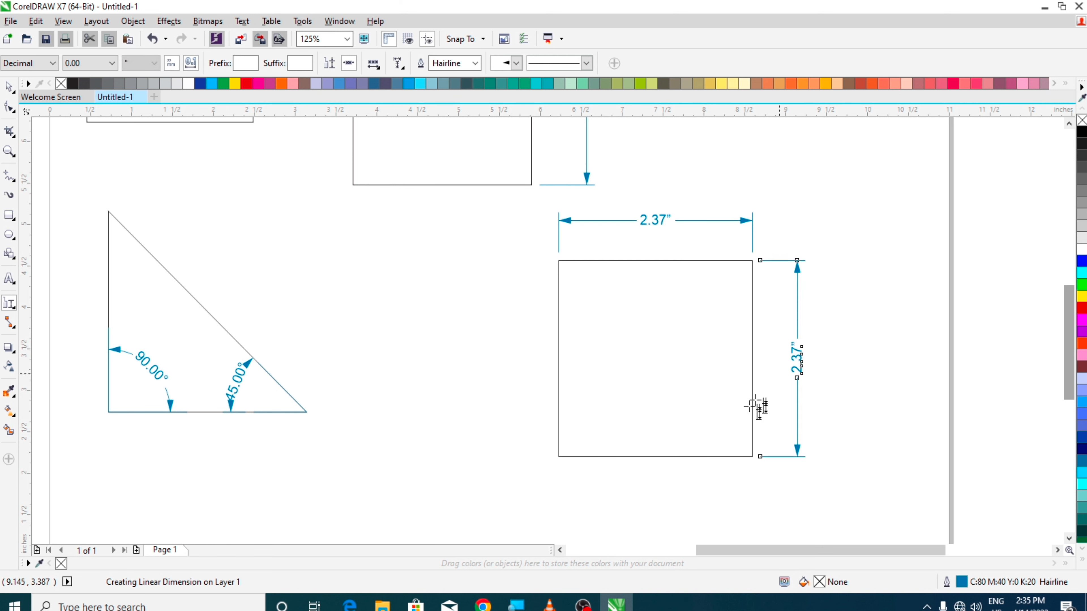
- Add a segment dimension below the new square's bottom edge
{"action": "left_click", "coordinate": [660, 457]}
{"action": "left_click_drag", "start_coordinate": [652, 457], "coordinate": [654, 496]}
{"action": "left_click", "coordinate": [660, 456]}
{"action": "left_click", "coordinate": [657, 497]}
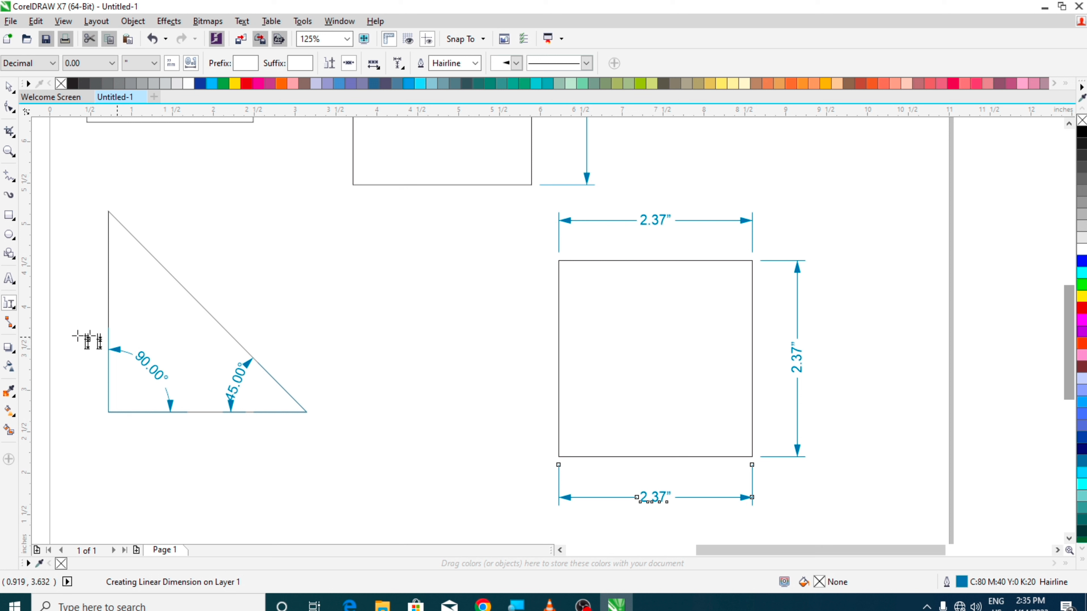
- Attach a 3-point callout reading "90 Degree Cone" to the triangle's sloped side and deselect it
{"action": "left_click", "coordinate": [11, 306]}
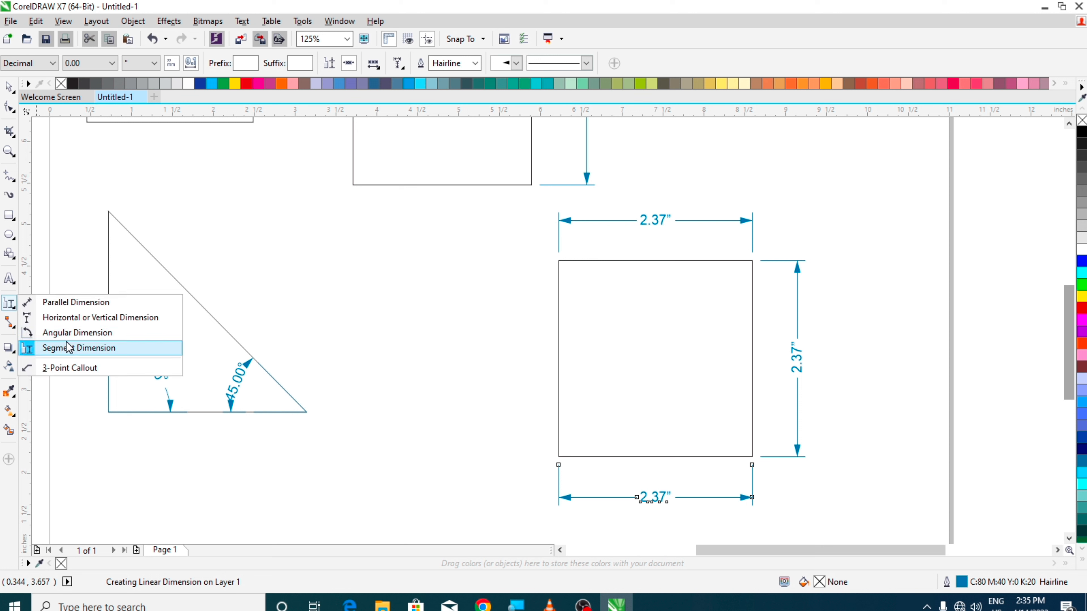
{"action": "left_click", "coordinate": [72, 368]}
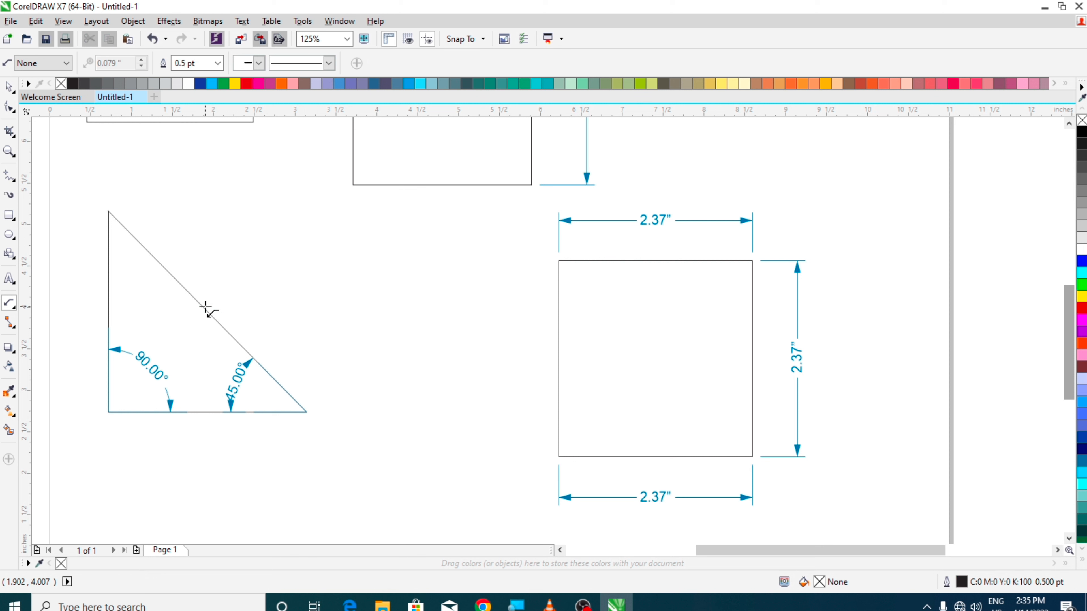
{"action": "left_click_drag", "start_coordinate": [203, 307], "coordinate": [319, 240]}
{"action": "left_click", "coordinate": [329, 273]}
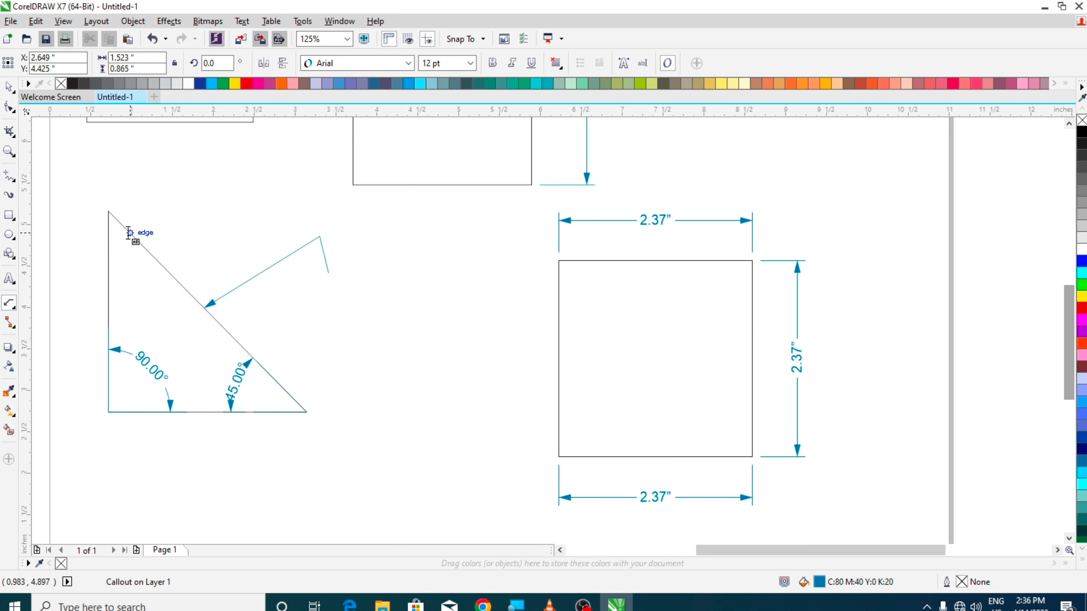
{"action": "type", "text": "90 Degree Cone"}
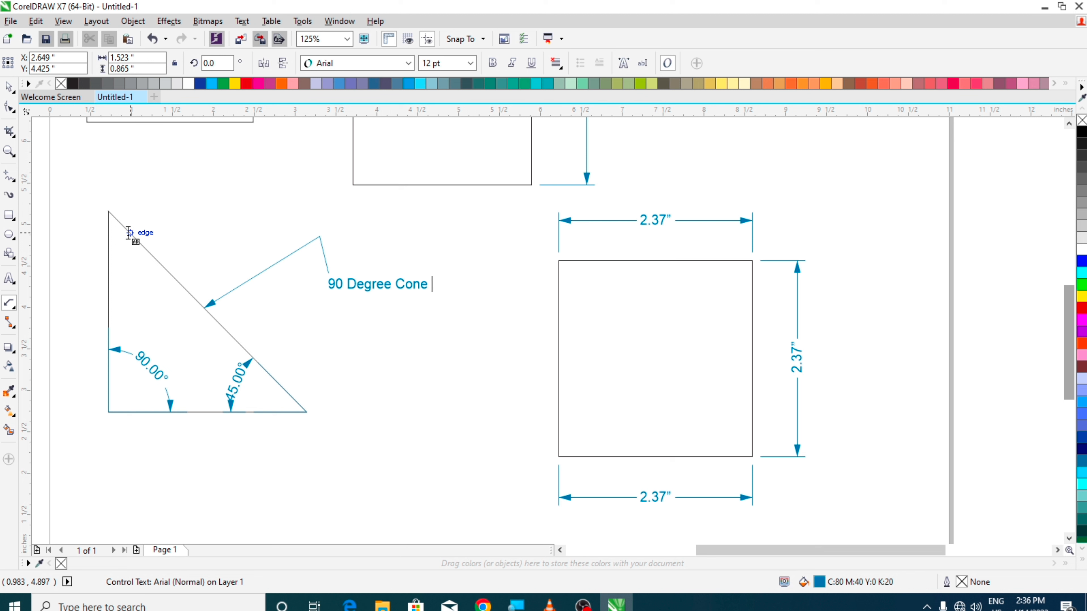
{"action": "left_click", "coordinate": [9, 87]}
{"action": "left_click", "coordinate": [449, 426]}
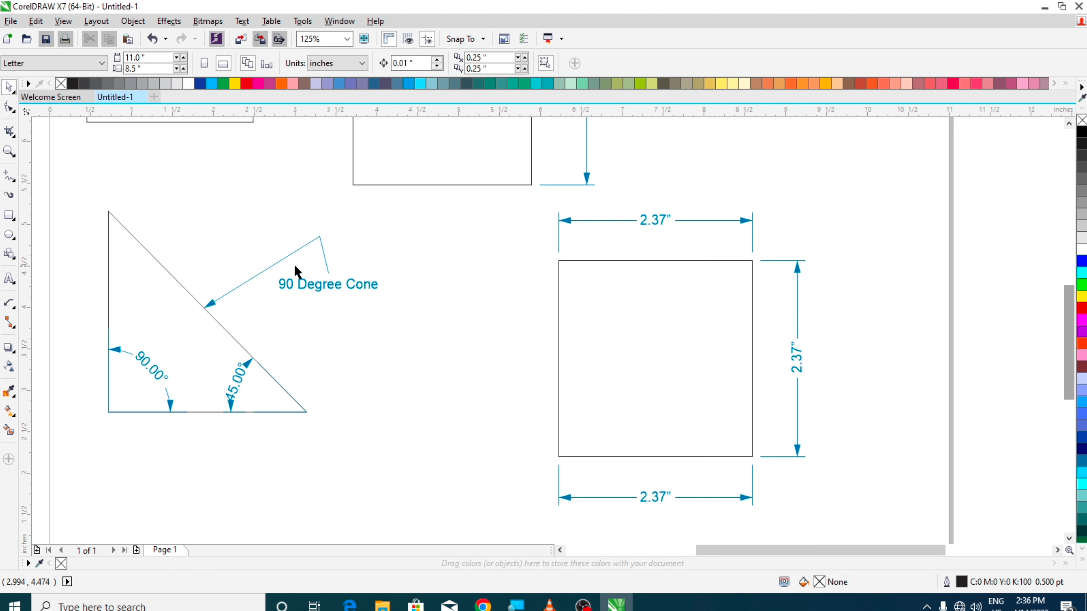
- Try the Box shape on the "90 Degree Cone" callout and switch it to the Line shape
{"action": "left_click", "coordinate": [298, 283]}
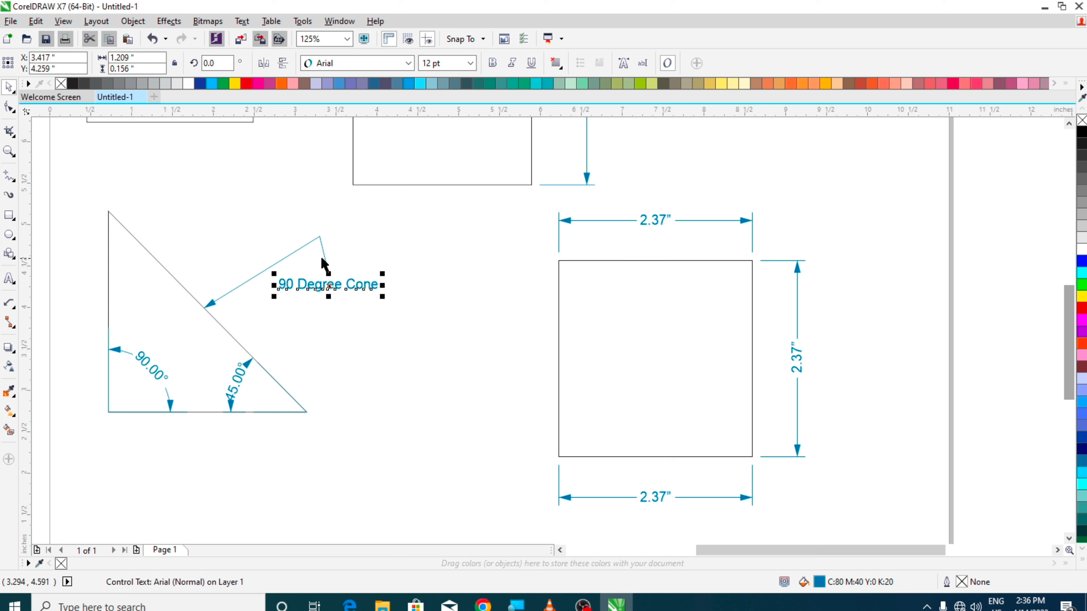
{"action": "left_click", "coordinate": [324, 258]}
{"action": "left_click", "coordinate": [66, 64]}
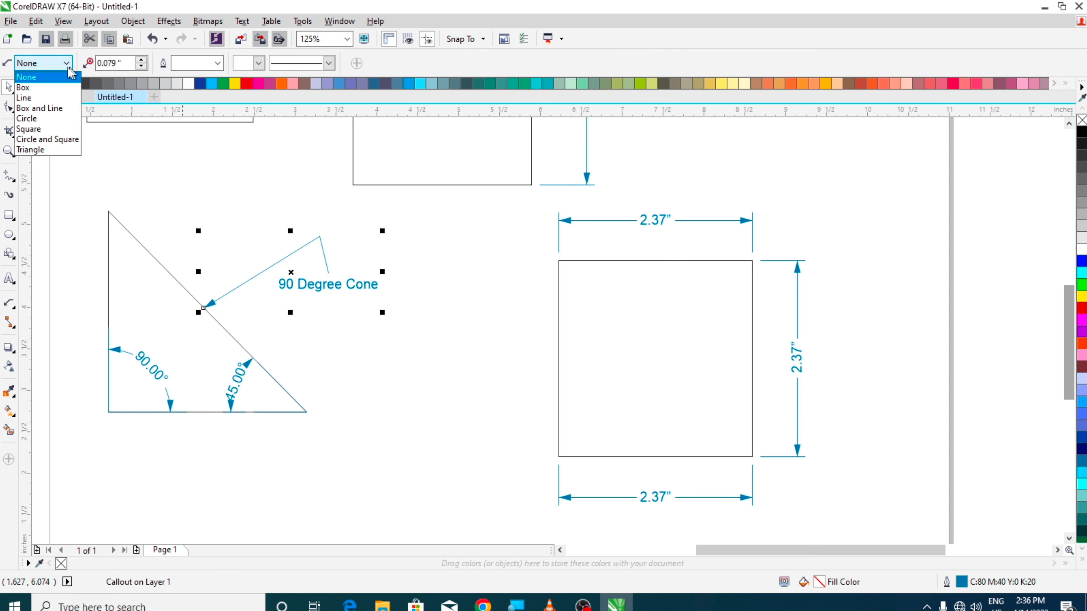
{"action": "left_click", "coordinate": [49, 88]}
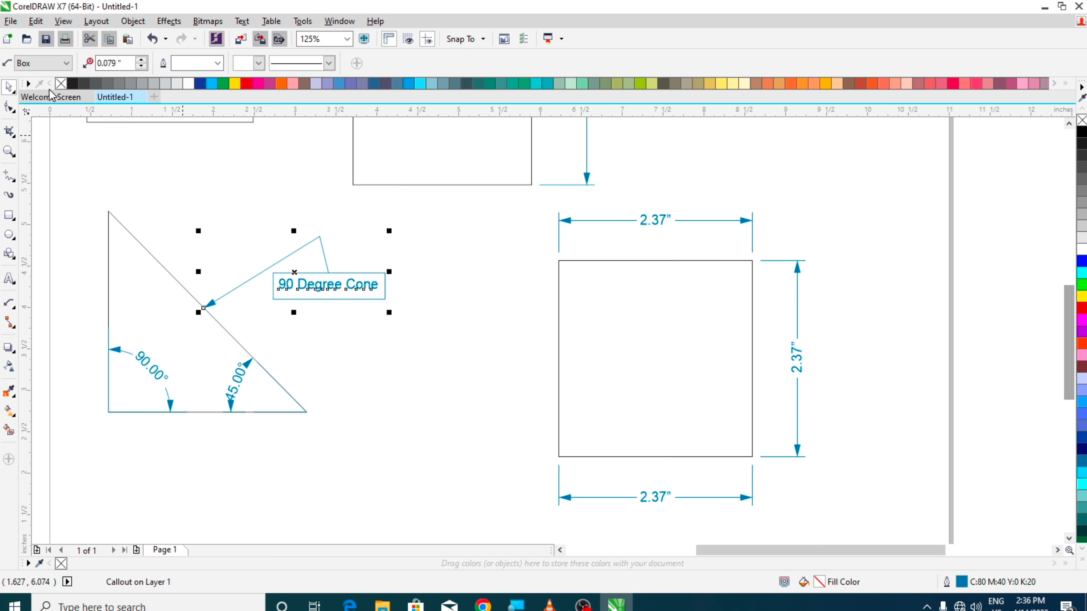
{"action": "left_click", "coordinate": [66, 65]}
{"action": "left_click", "coordinate": [47, 98]}
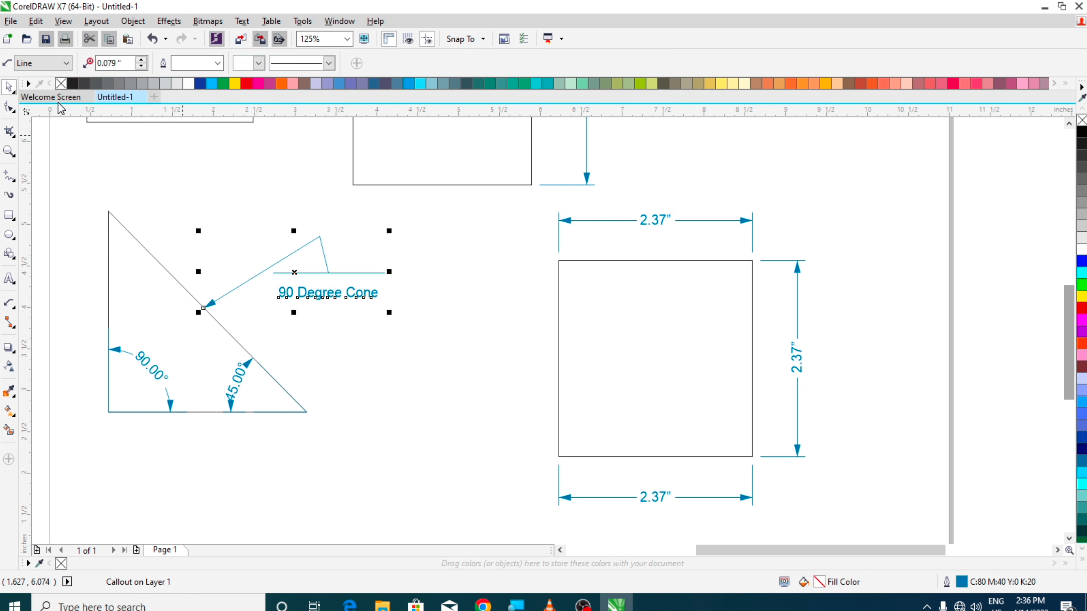
- Try a dashed line style on the "90 Degree Cone" callout and deselect it
{"action": "left_click", "coordinate": [69, 64]}
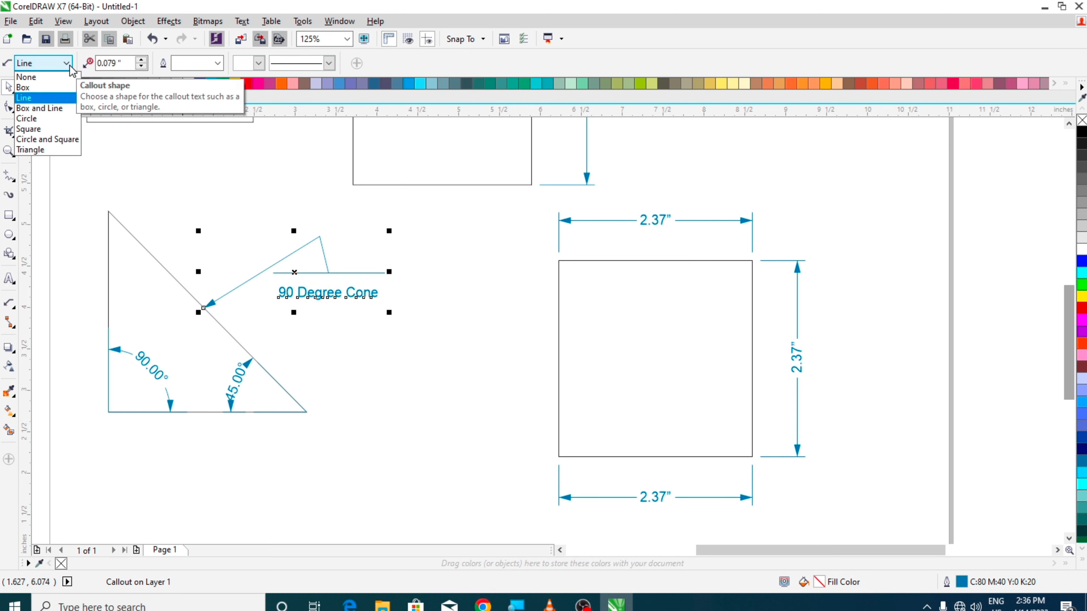
{"action": "left_click", "coordinate": [329, 63]}
{"action": "left_click", "coordinate": [329, 63]}
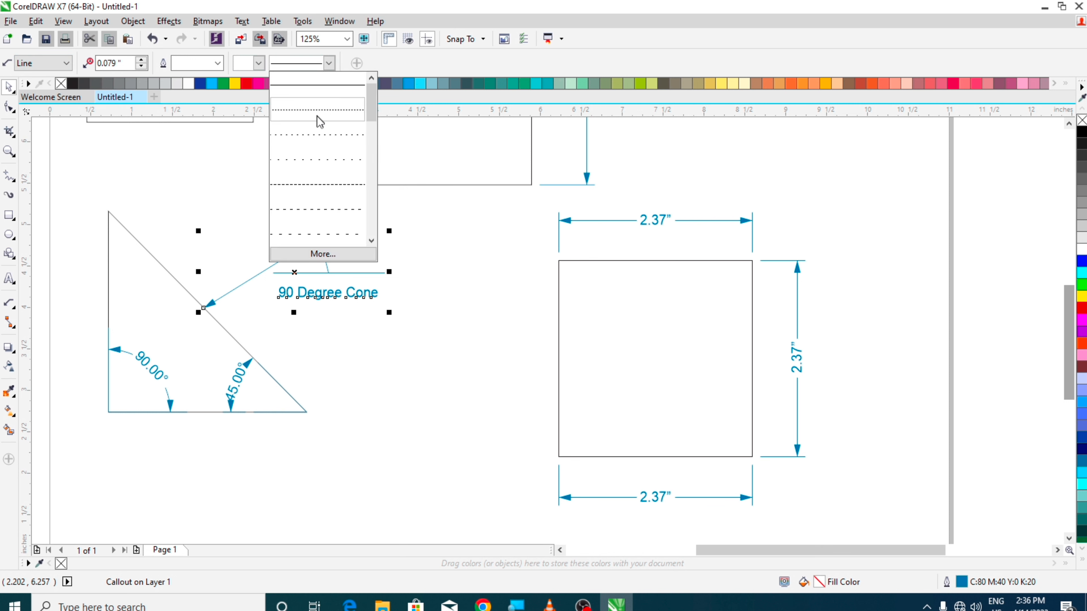
{"action": "left_click", "coordinate": [330, 185]}
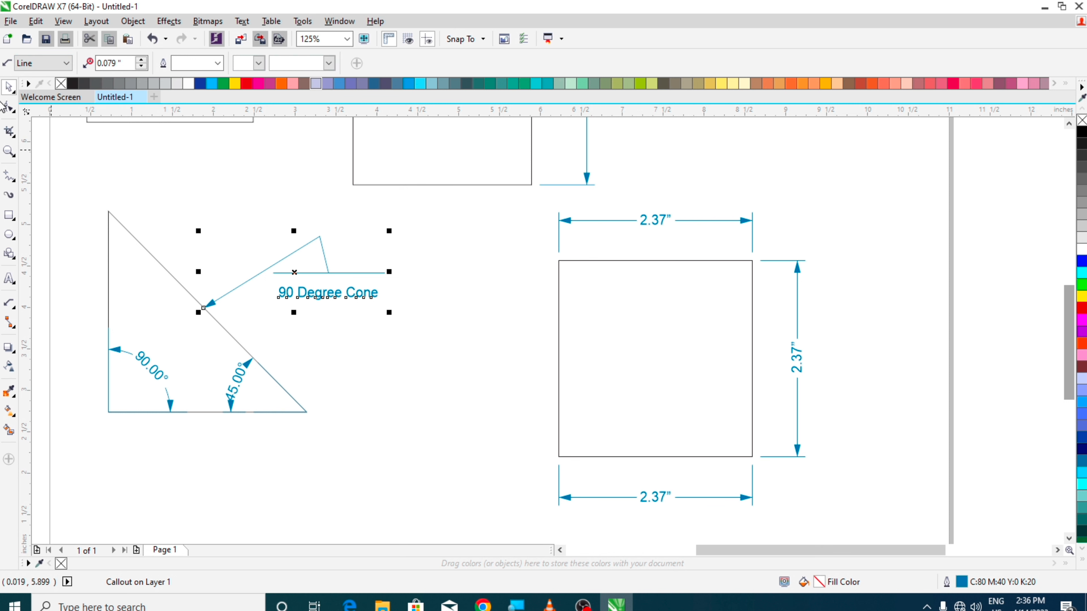
{"action": "left_click", "coordinate": [73, 238]}
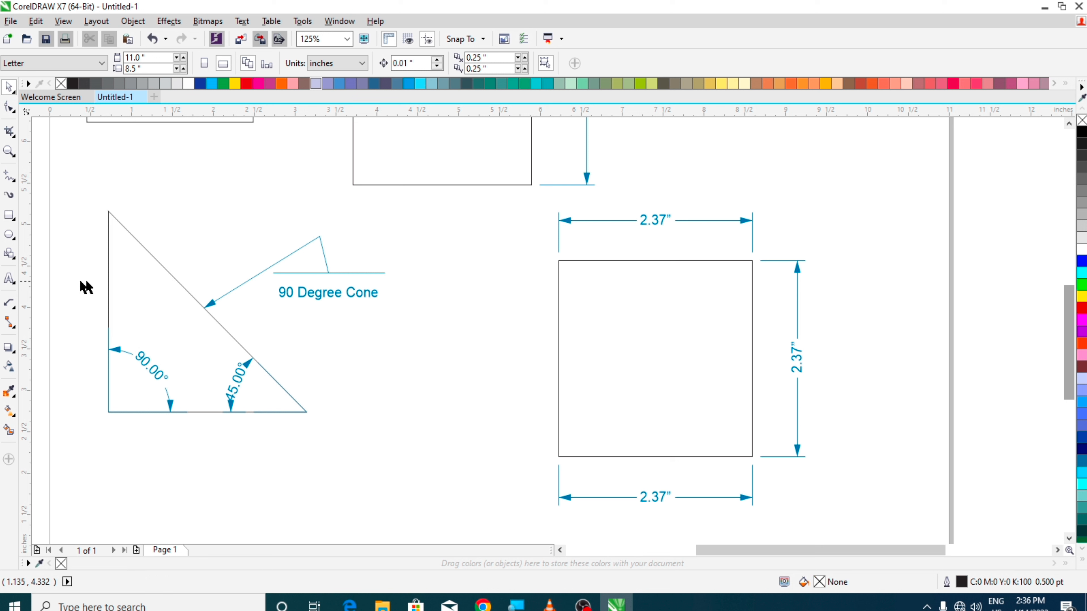
{"action": "left_click", "coordinate": [10, 303]}
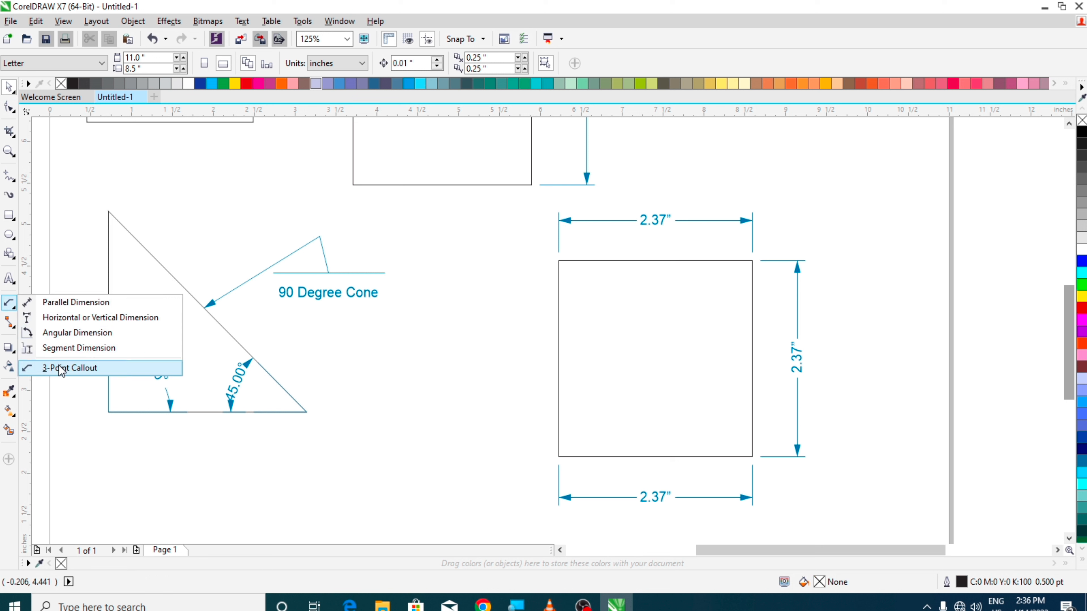
{"action": "left_click", "coordinate": [4, 323]}
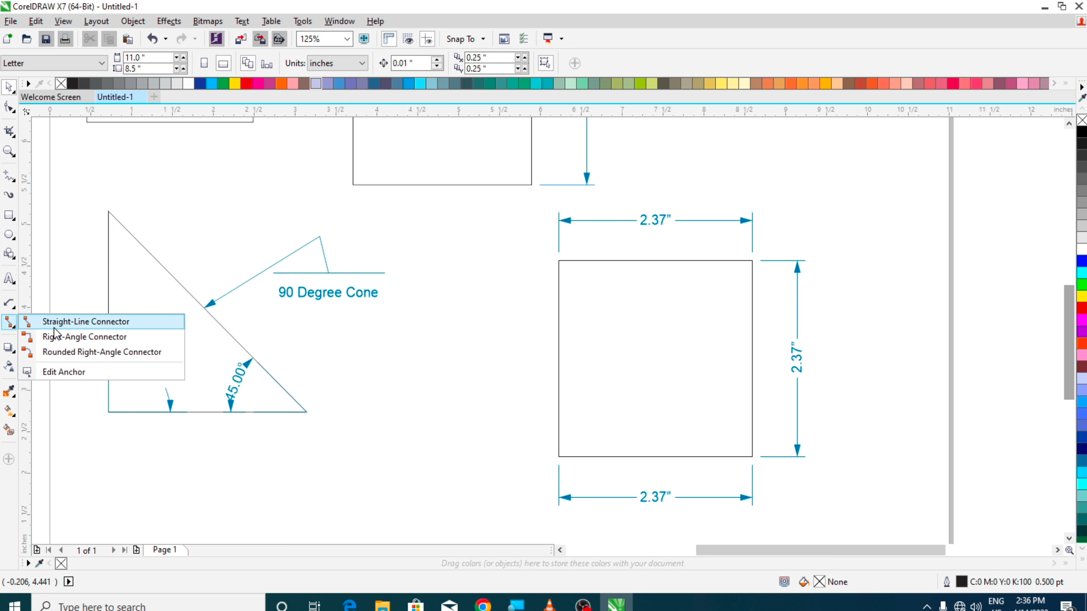
{"action": "left_click", "coordinate": [446, 345]}
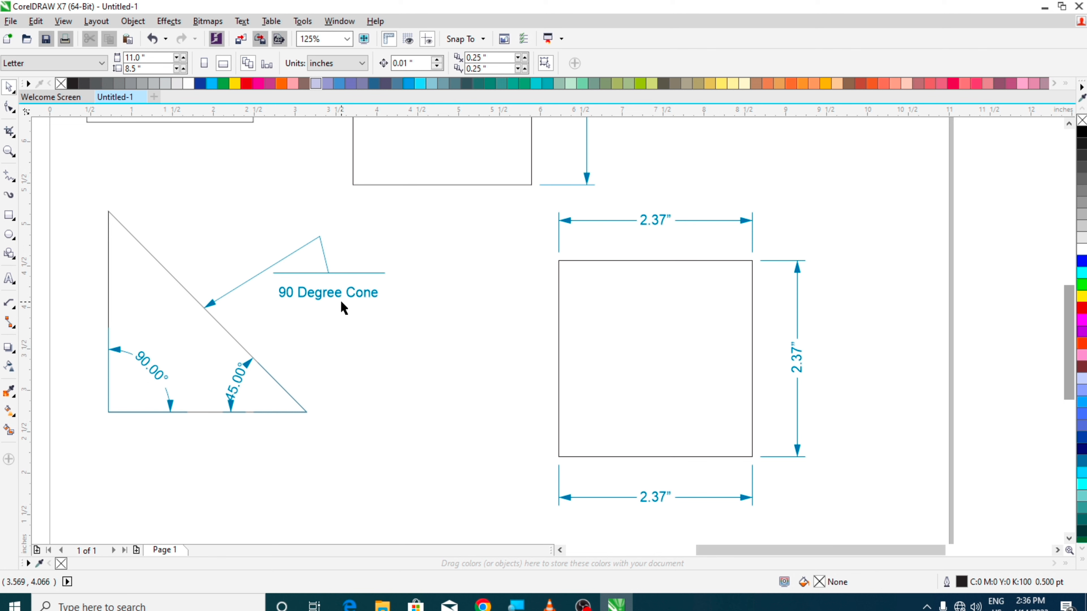
- Delete all shapes, dimensions and callouts from the page
{"action": "scroll", "coordinate": [344, 305], "scroll_direction": "down", "scroll_amount": 1}
{"action": "scroll", "coordinate": [1069, 357], "scroll_direction": "up", "scroll_amount": 1}
{"action": "left_click_drag", "start_coordinate": [703, 138], "coordinate": [130, 483]}
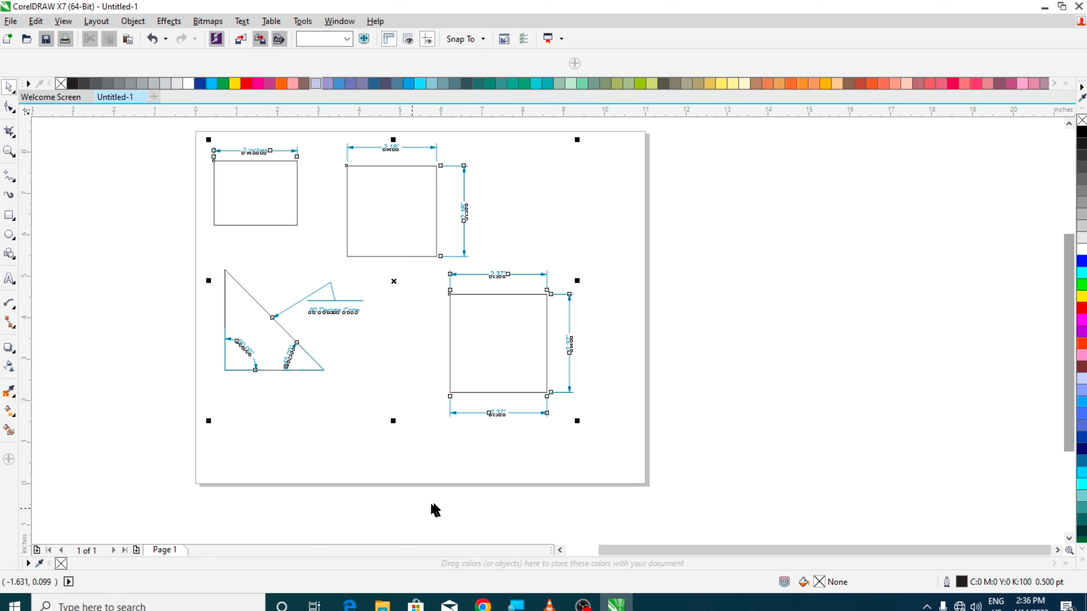
{"action": "key", "text": "Delete"}
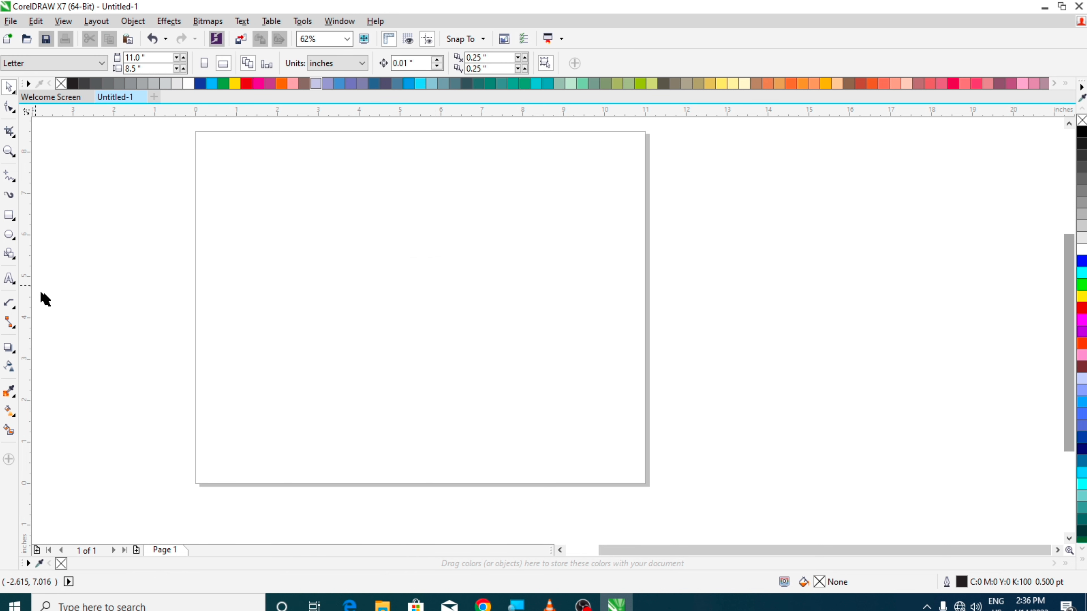
- Draw squares of about 1.77 and 2.55 inches at the page's upper corners and a 3.18 by 2.77 inch ellipse below, between them
{"action": "left_click", "coordinate": [9, 214]}
{"action": "left_click_drag", "start_coordinate": [212, 171], "coordinate": [284, 244]}
{"action": "left_click_drag", "start_coordinate": [489, 167], "coordinate": [593, 273]}
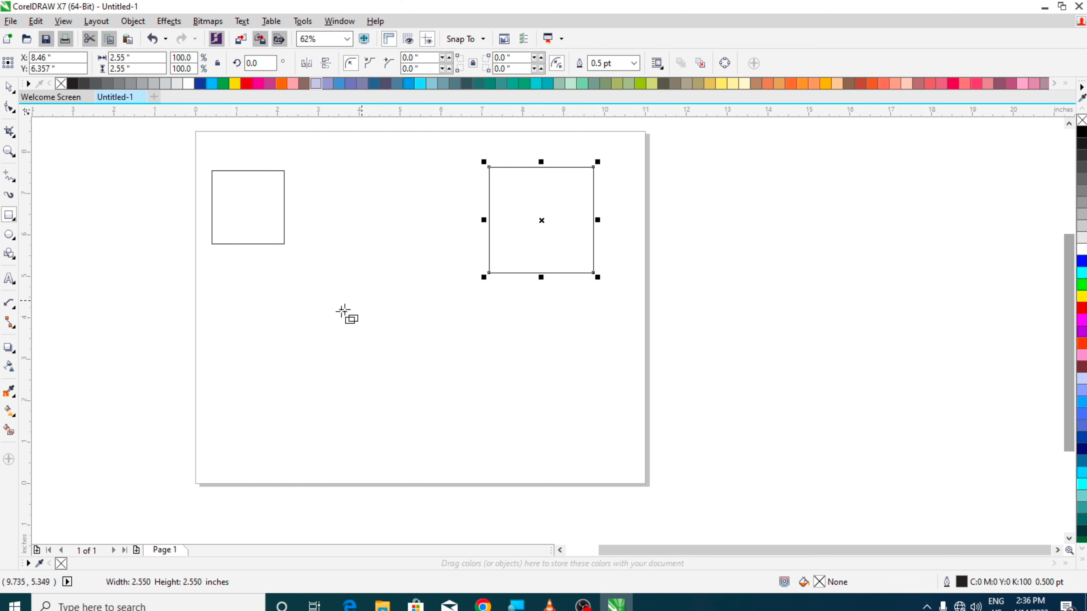
{"action": "left_click", "coordinate": [8, 234]}
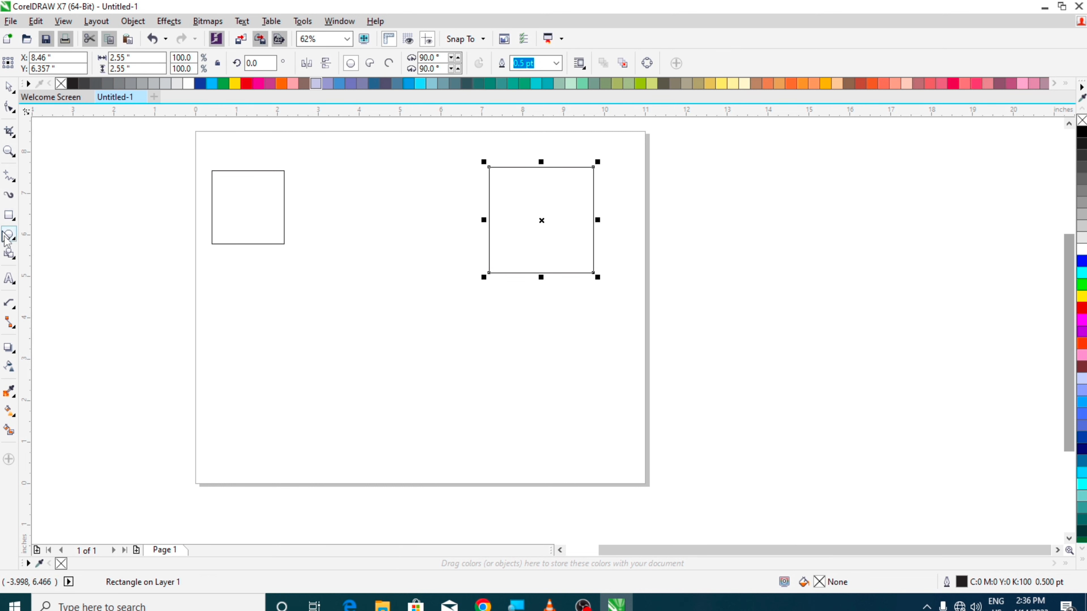
{"action": "left_click_drag", "start_coordinate": [313, 305], "coordinate": [442, 419]}
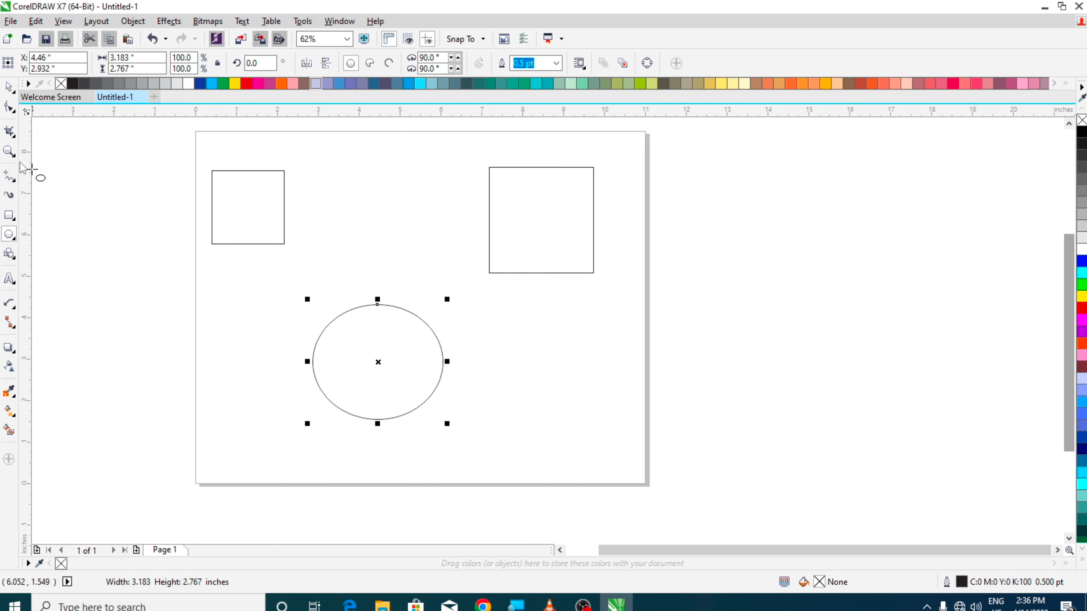
- Enlarge the left square and shift both squares slightly up and left, placing the right one at about X 8.19, Y 6.62 inches
{"action": "left_click", "coordinate": [9, 90]}
{"action": "left_click_drag", "start_coordinate": [537, 265], "coordinate": [528, 258]}
{"action": "left_click", "coordinate": [283, 244]}
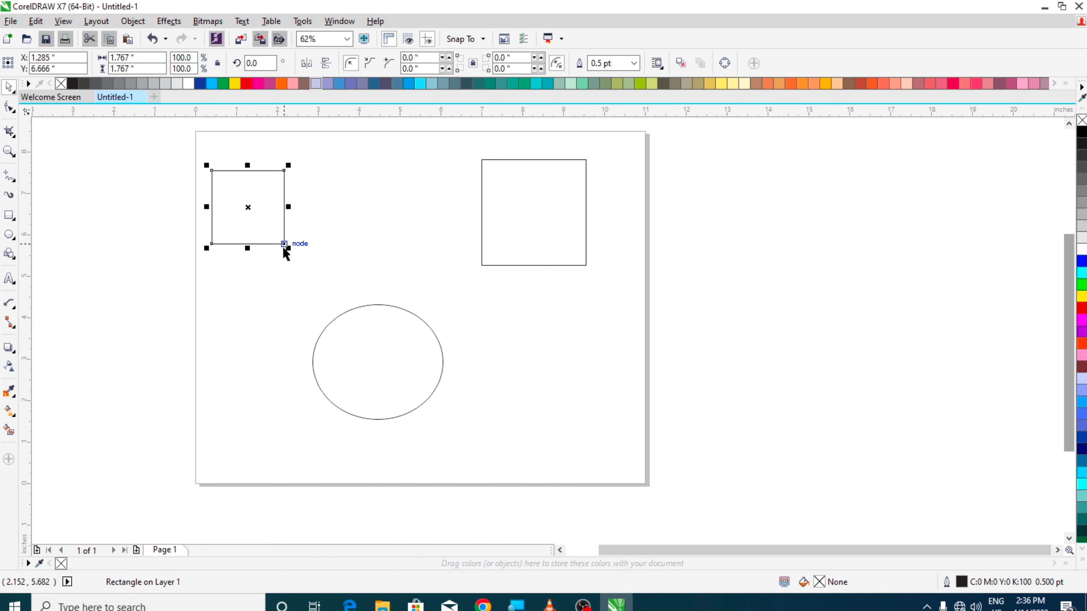
{"action": "left_click_drag", "start_coordinate": [286, 249], "coordinate": [286, 269]}
{"action": "left_click_drag", "start_coordinate": [266, 226], "coordinate": [263, 216]}
{"action": "left_click", "coordinate": [573, 244]}
{"action": "left_click_drag", "start_coordinate": [544, 227], "coordinate": [540, 223]}
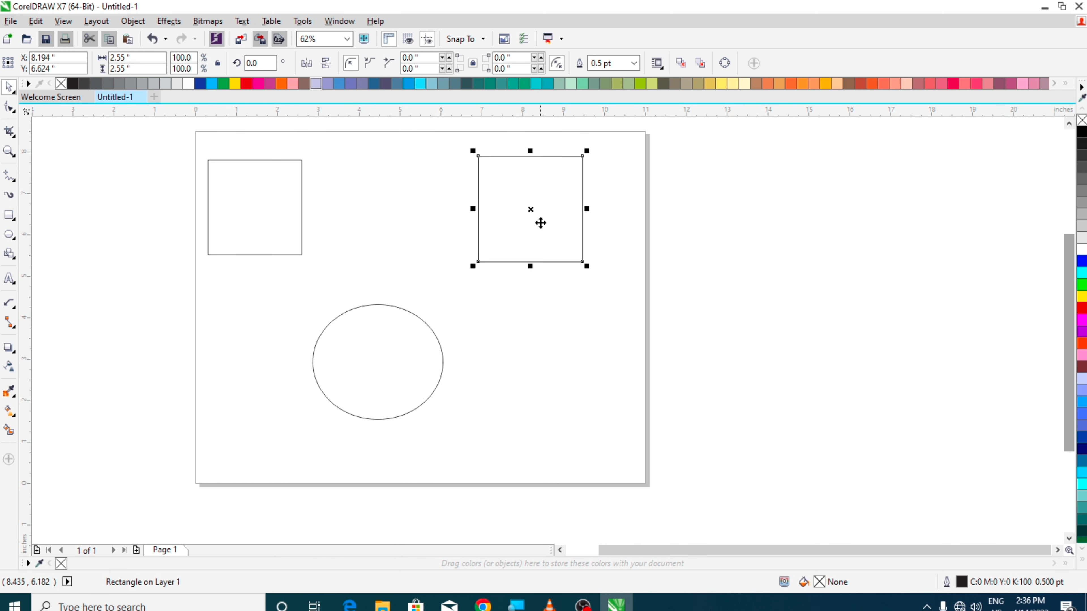
- Link the inner sides of both squares to the ellipse's top with straight-line connectors and move the ellipse to test them
{"action": "left_click", "coordinate": [7, 326]}
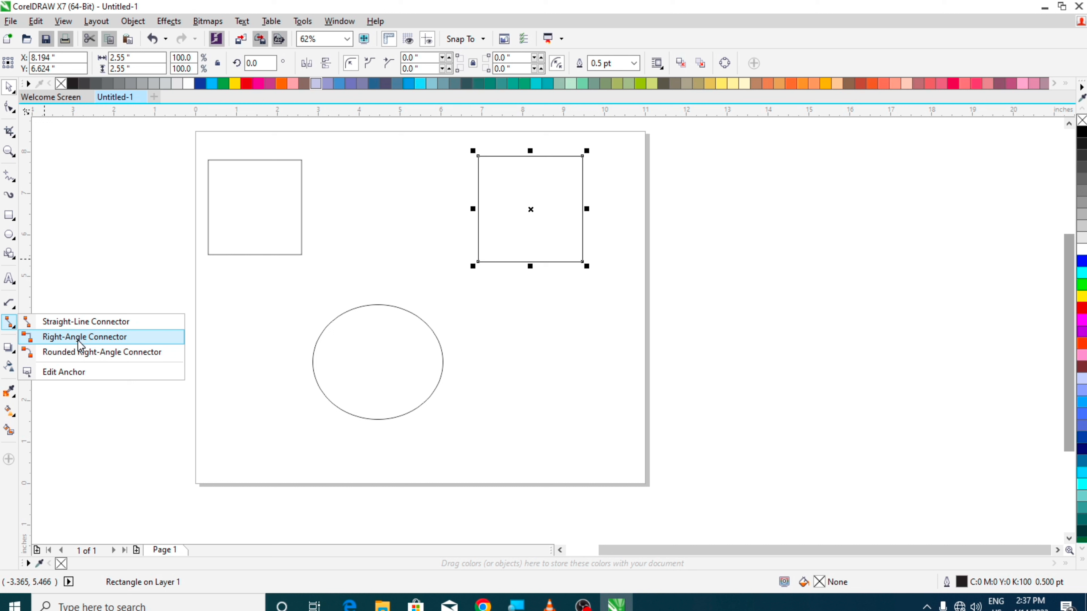
{"action": "left_click", "coordinate": [85, 322]}
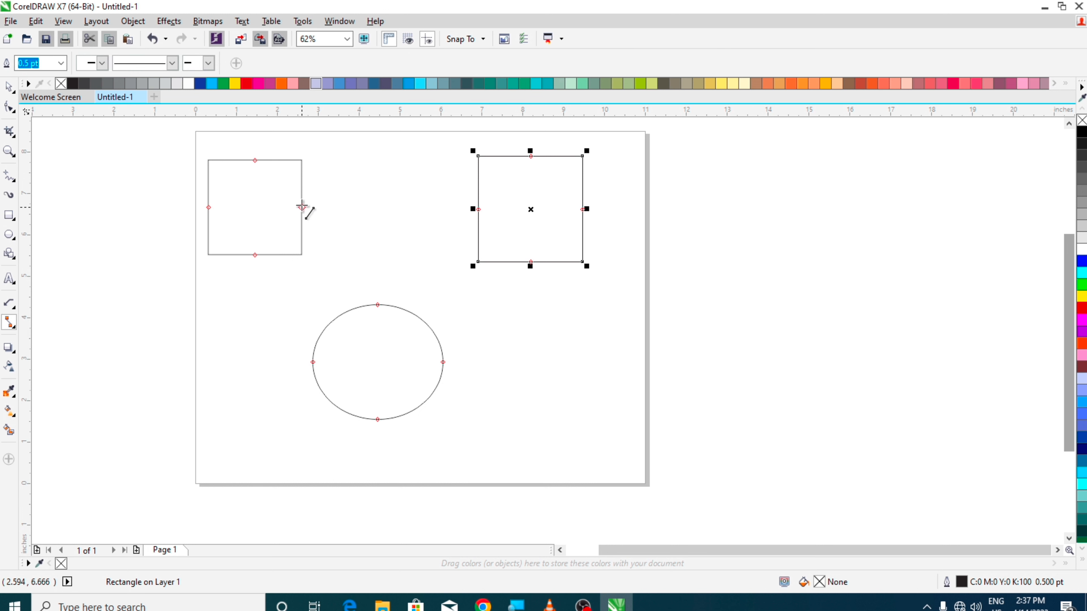
{"action": "left_click_drag", "start_coordinate": [302, 207], "coordinate": [378, 305]}
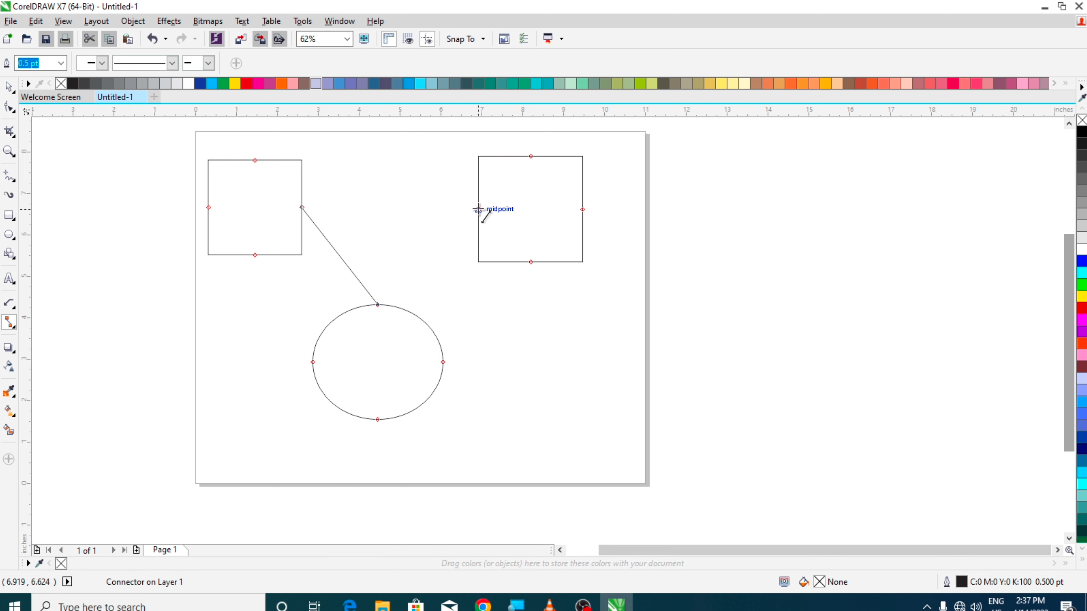
{"action": "mouse_move", "coordinate": [478, 209]}
{"action": "left_mouse_down"}
{"action": "mouse_move", "coordinate": [383, 284]}
{"action": "mouse_move", "coordinate": [377, 305]}
{"action": "left_mouse_up"}
{"action": "key", "text": "space"}
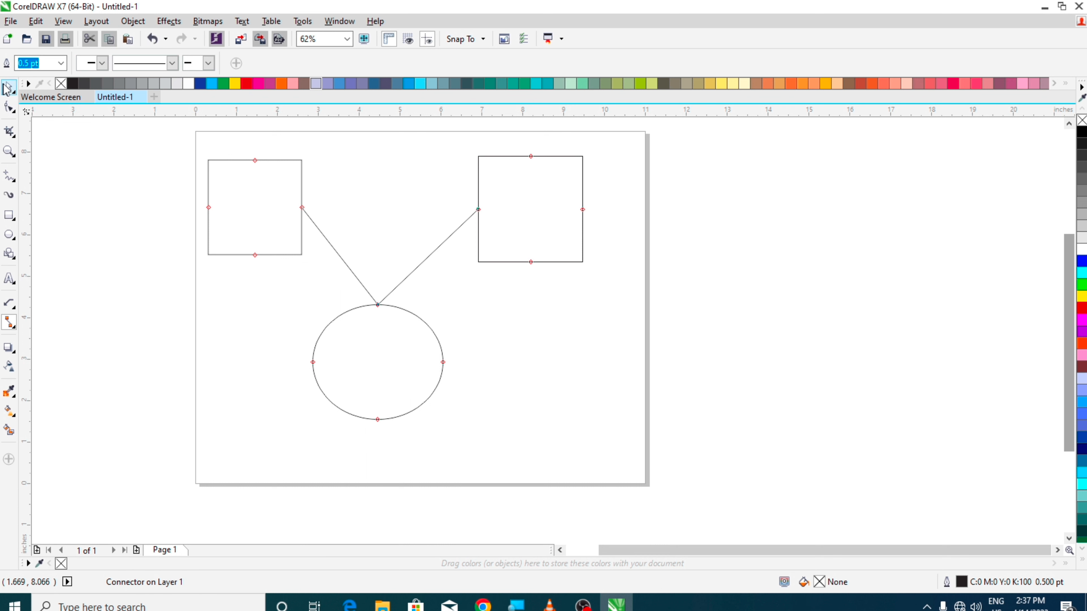
{"action": "left_click", "coordinate": [402, 390]}
{"action": "left_click_drag", "start_coordinate": [371, 388], "coordinate": [394, 395]}
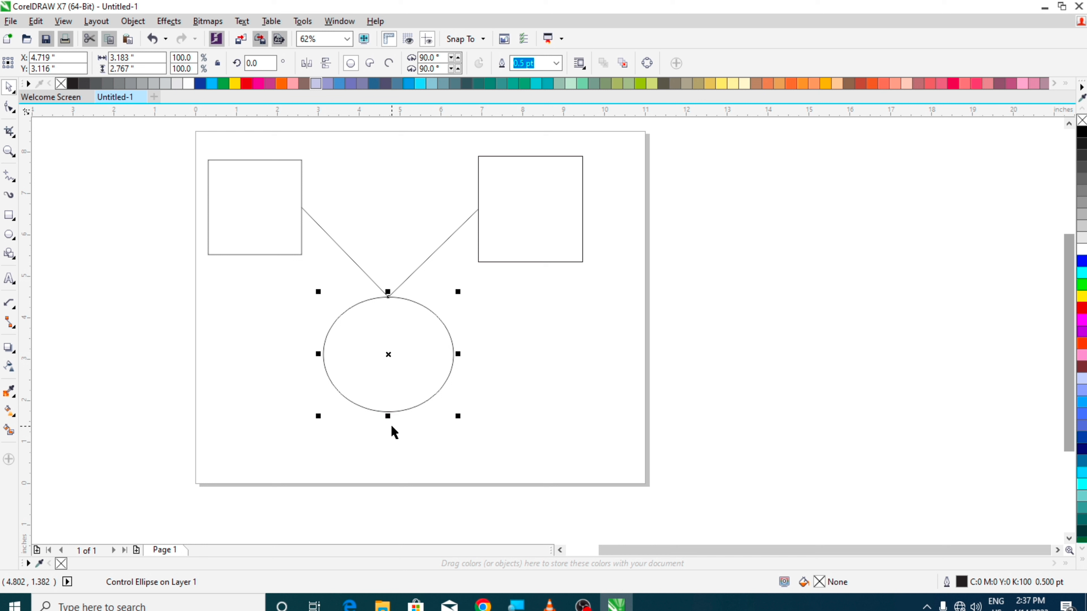
- Link the outer sides of both squares to the ellipse's left and right sides with right-angle connectors and deselect them
{"action": "left_click", "coordinate": [12, 304]}
{"action": "left_click", "coordinate": [12, 324]}
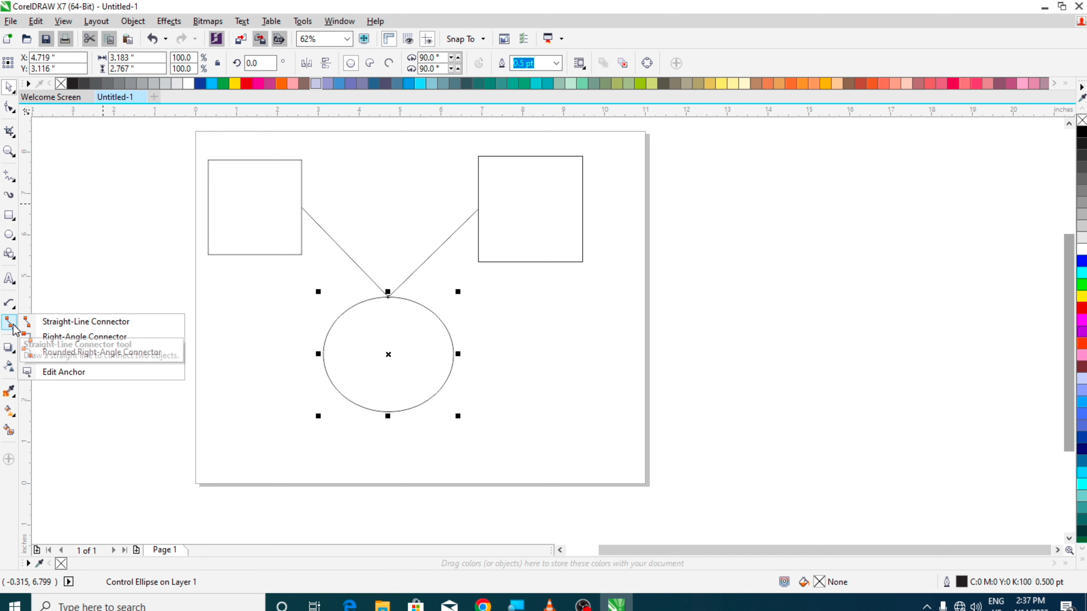
{"action": "left_click", "coordinate": [52, 337]}
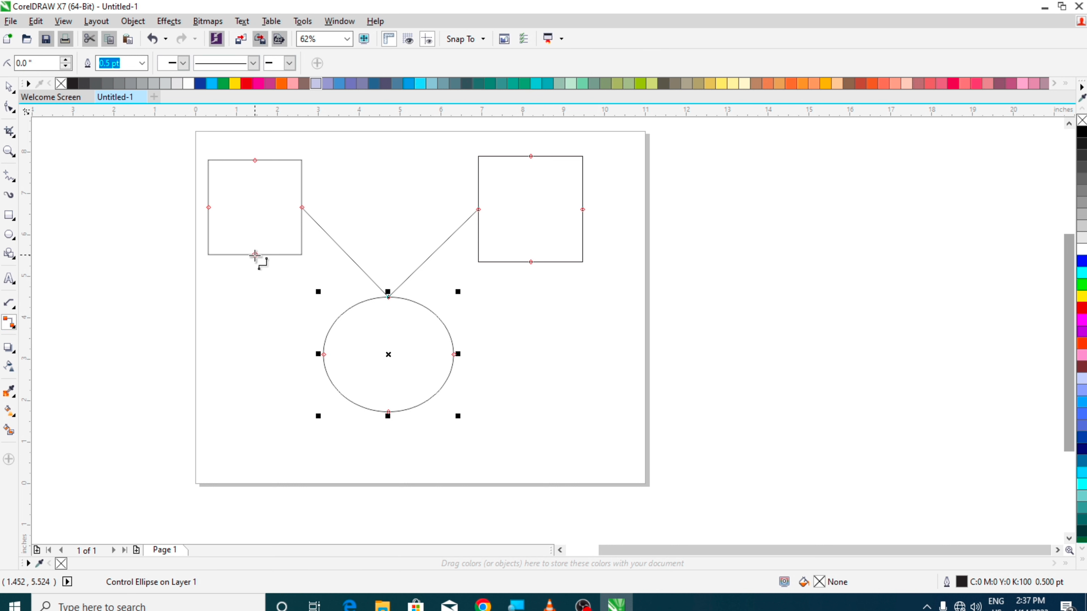
{"action": "left_click_drag", "start_coordinate": [193, 210], "coordinate": [324, 359]}
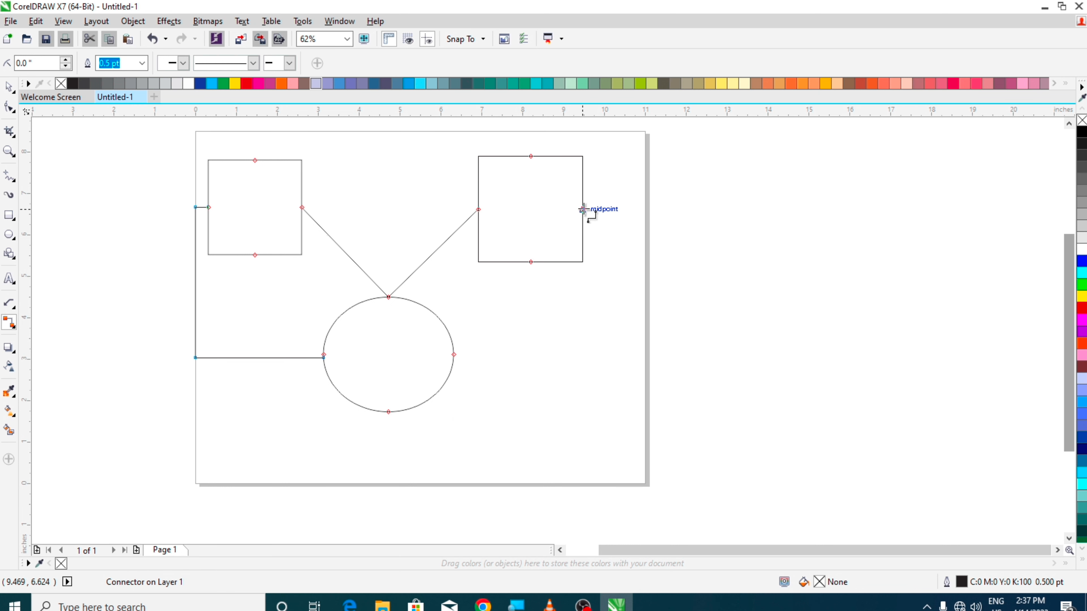
{"action": "left_click_drag", "start_coordinate": [582, 209], "coordinate": [454, 355]}
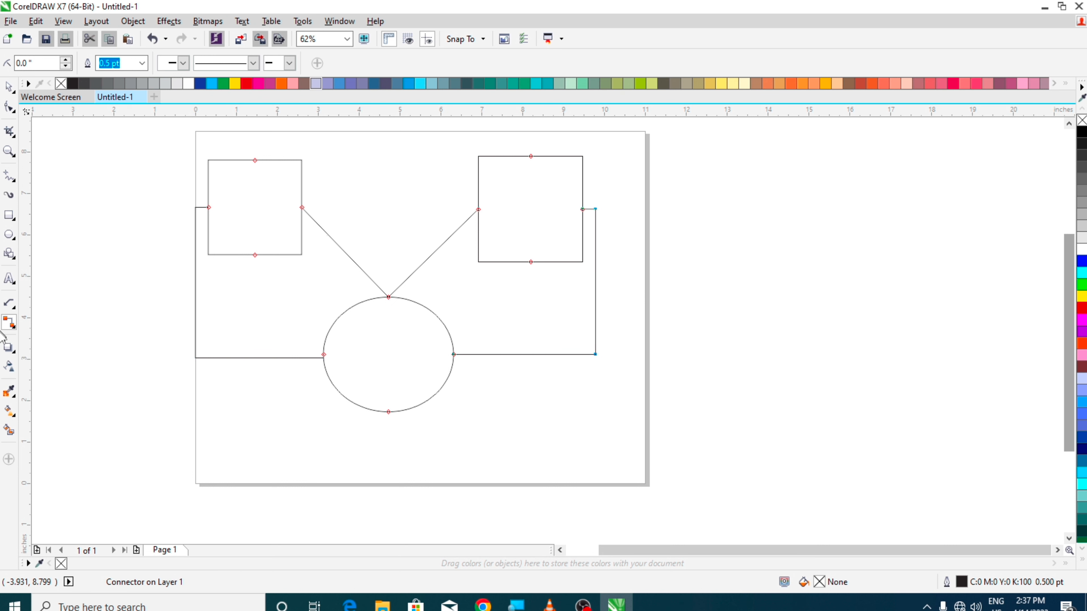
{"action": "left_click", "coordinate": [11, 330]}
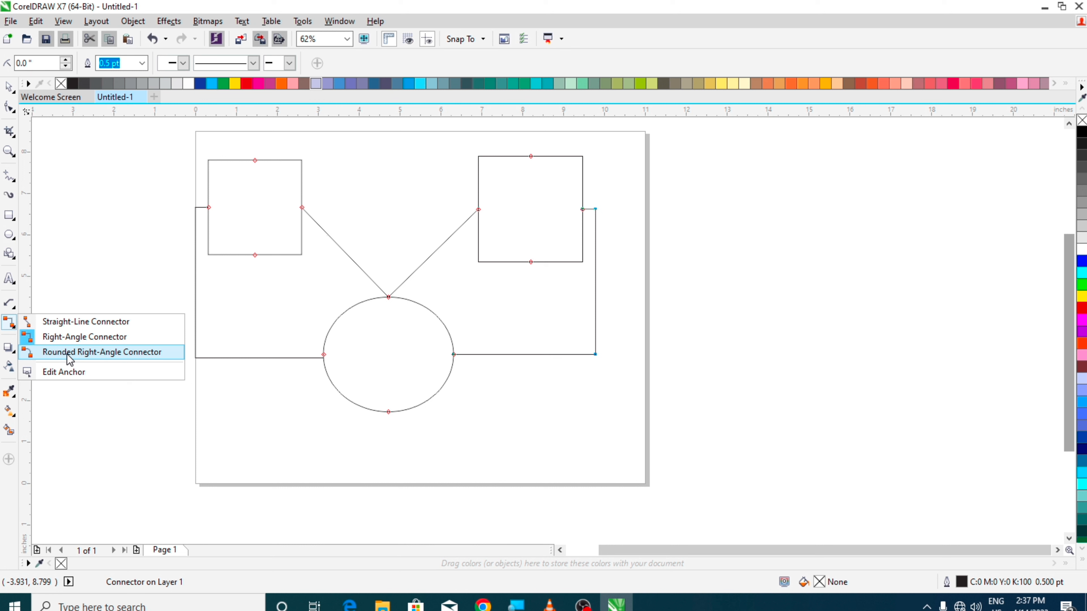
{"action": "left_click", "coordinate": [8, 87]}
{"action": "left_click", "coordinate": [419, 289]}
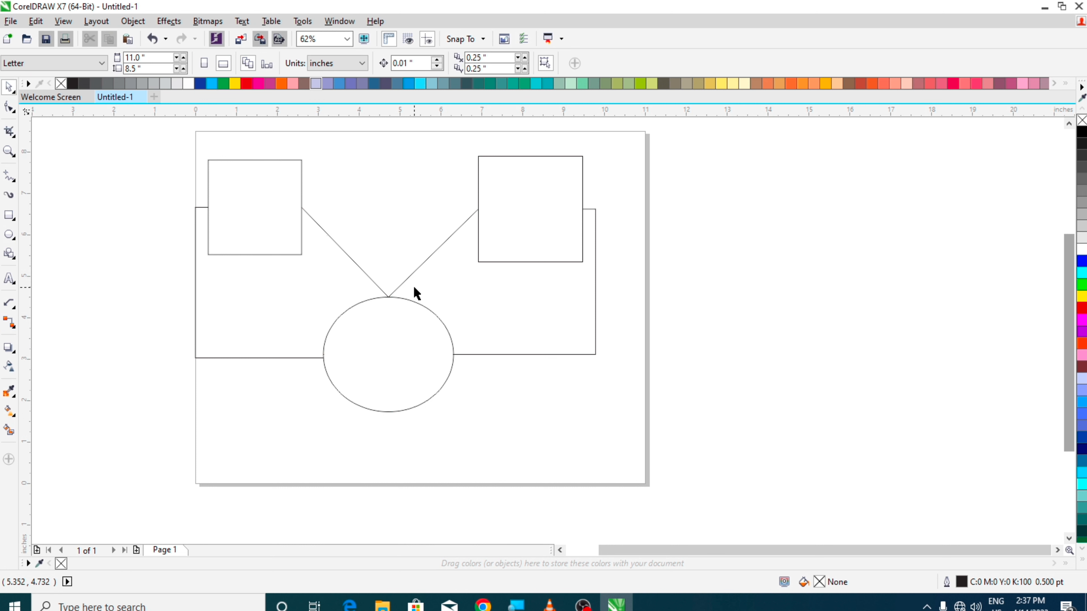
- Undo all the connectors and the ellipse moves, keeping only the two squares and the ellipse
{"action": "key", "text": "ctrl+z"}
{"action": "key", "text": "ctrl+z"}
{"action": "key", "text": "ctrl+z"}
{"action": "key", "text": "ctrl+z"}
{"action": "key", "text": "ctrl+z"}
{"action": "key", "text": "ctrl+z"}
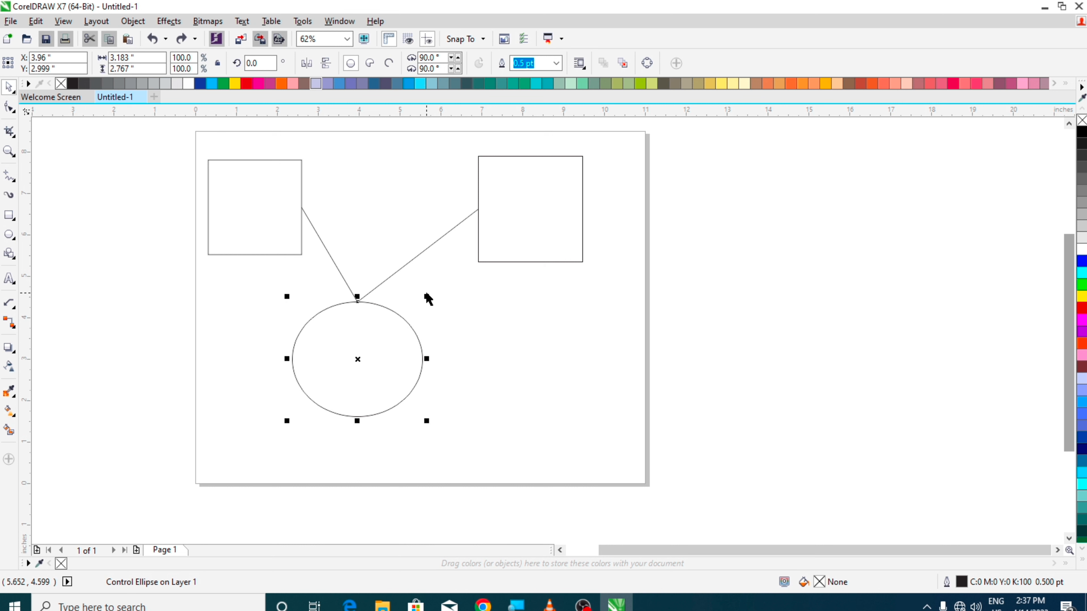
{"action": "key", "text": "ctrl+z"}
{"action": "key", "text": "ctrl+z"}
{"action": "key", "text": "ctrl+z"}
{"action": "key", "text": "ctrl+z"}
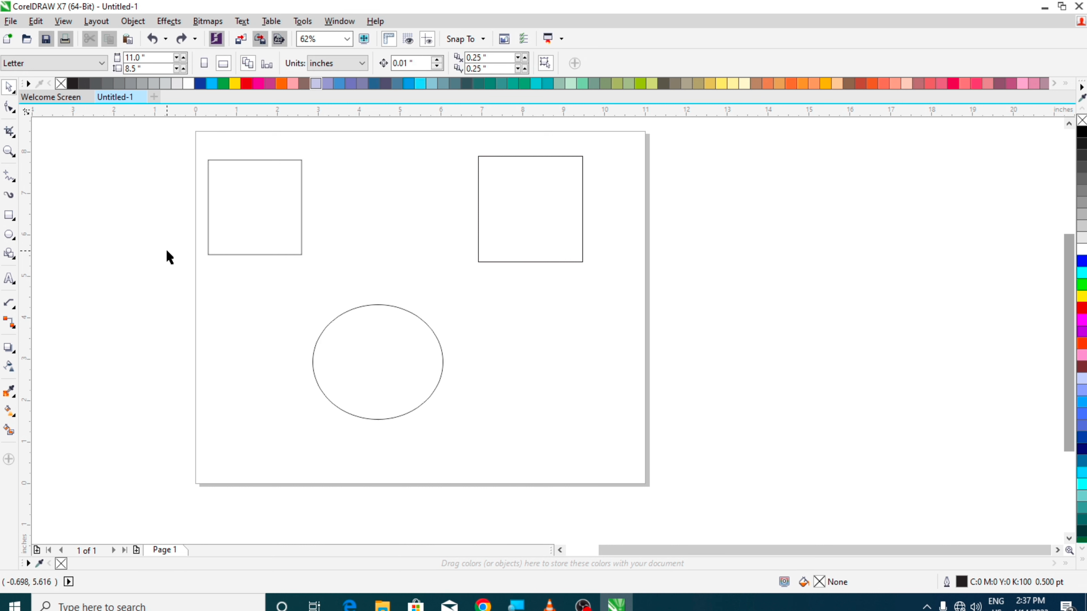
- Link the inner sides of both squares to the ellipse's top with rounded right-angle connectors
{"action": "left_click", "coordinate": [8, 319]}
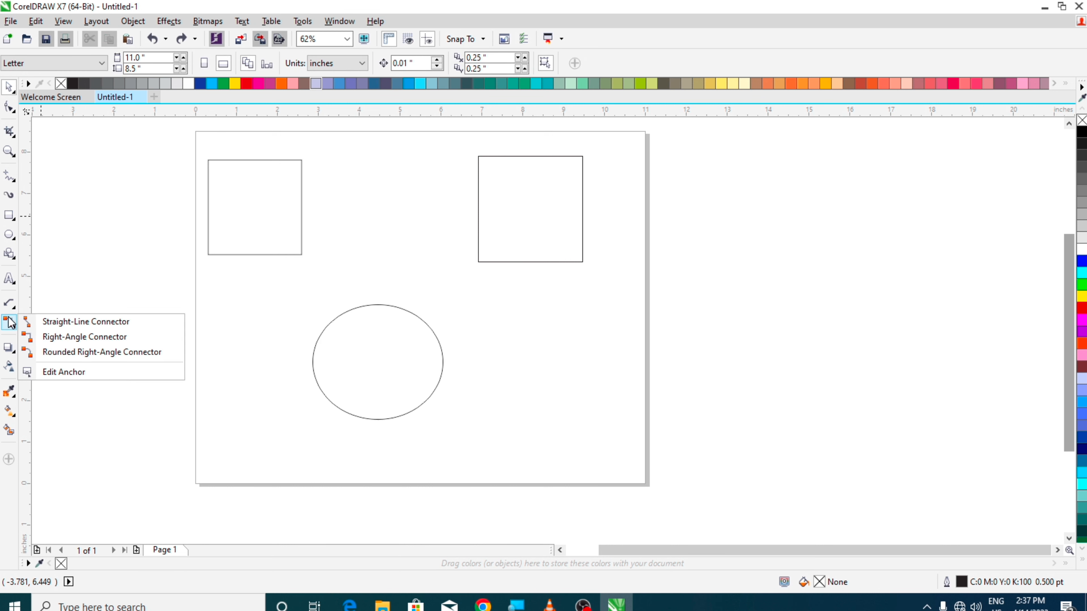
{"action": "left_click", "coordinate": [75, 353]}
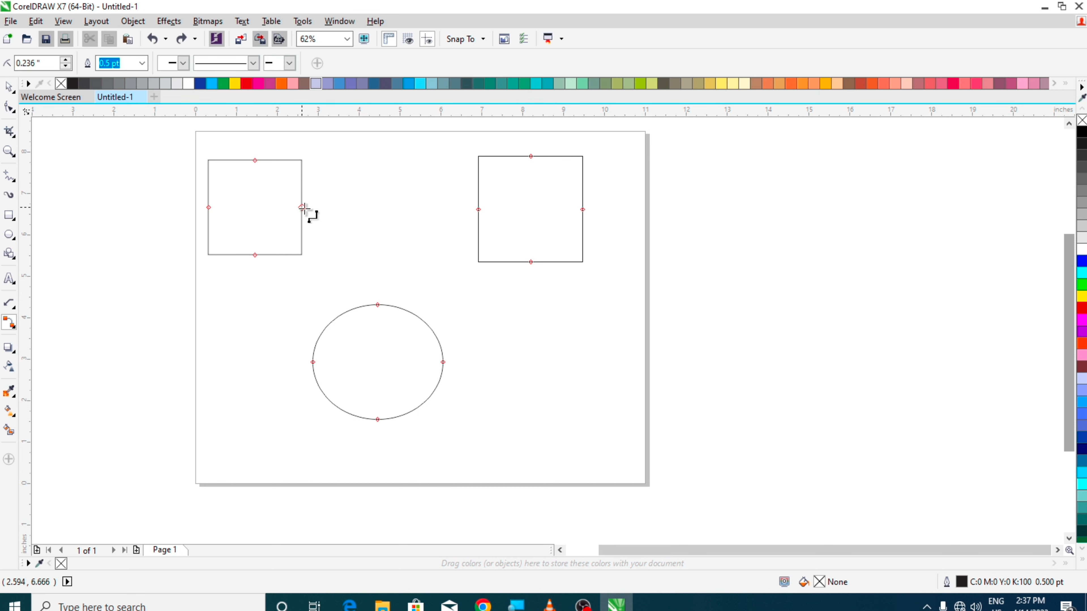
{"action": "left_click_drag", "start_coordinate": [302, 207], "coordinate": [382, 309]}
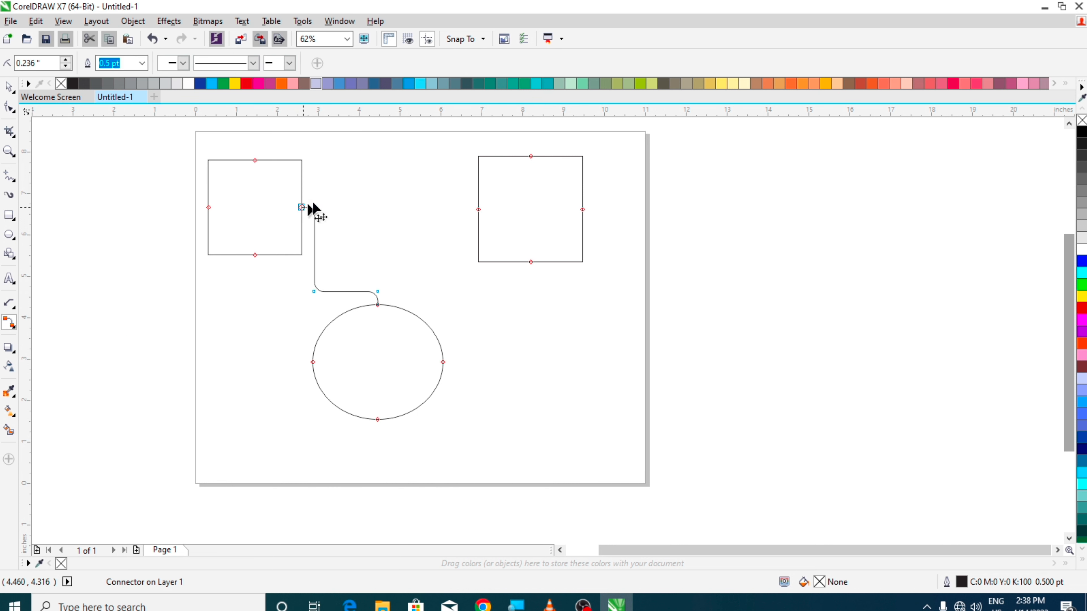
{"action": "left_click_drag", "start_coordinate": [477, 209], "coordinate": [379, 304]}
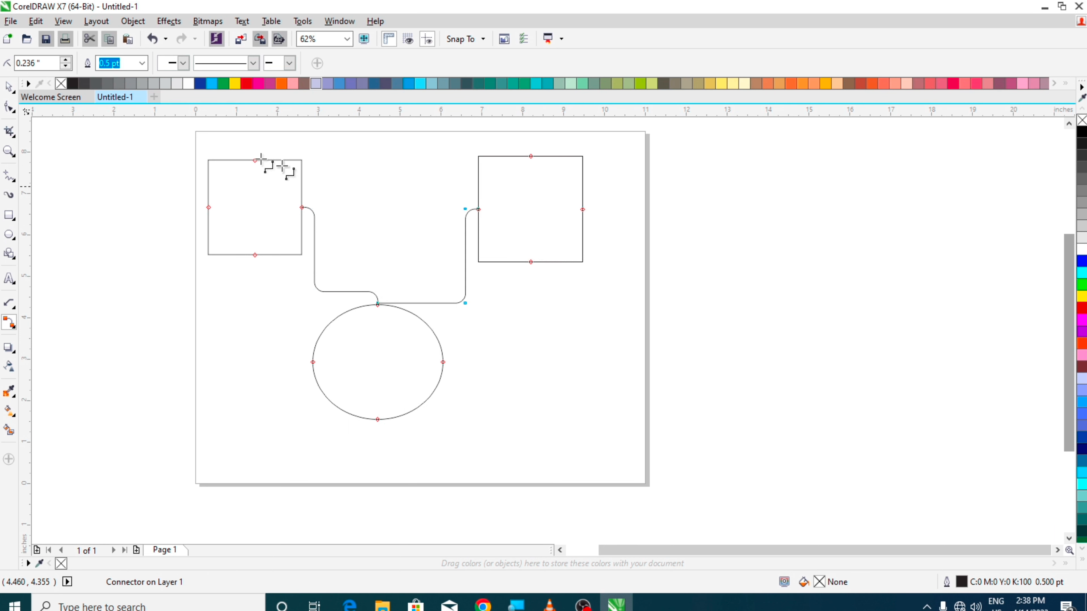
- Move the ellipse around the page to test how the rounded connectors follow it, ending below the larger square, and deselect it
{"action": "left_click", "coordinate": [9, 88]}
{"action": "left_click", "coordinate": [393, 365]}
{"action": "left_click_drag", "start_coordinate": [388, 367], "coordinate": [316, 385]}
{"action": "left_click_drag", "start_coordinate": [330, 387], "coordinate": [454, 394]}
{"action": "left_click", "coordinate": [177, 157]}
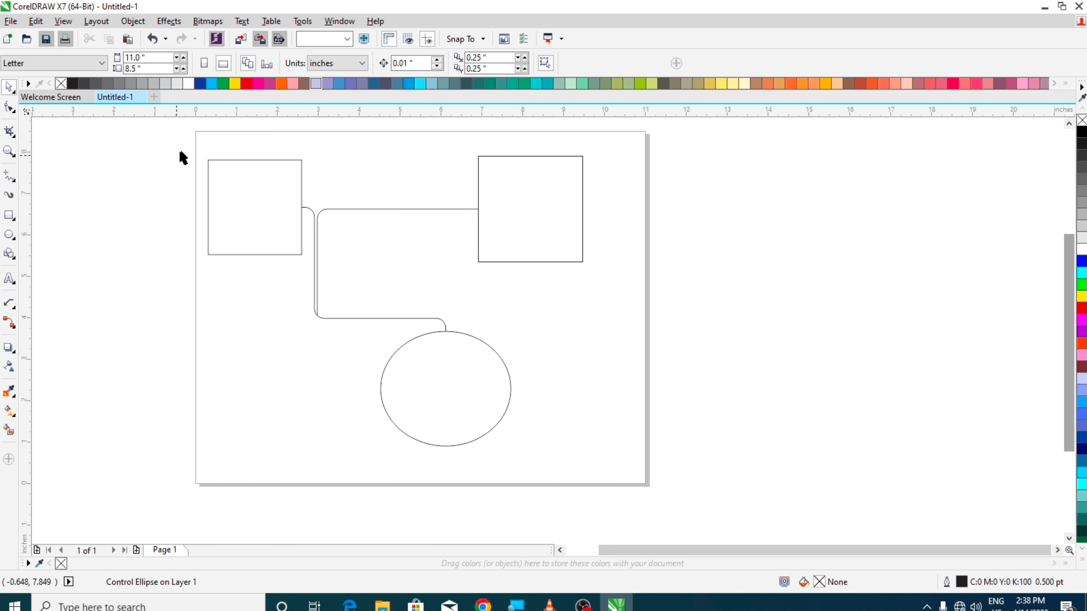
- Delete the ellipse and the smaller square, leaving only the larger square on the page
{"action": "left_click", "coordinate": [6, 326]}
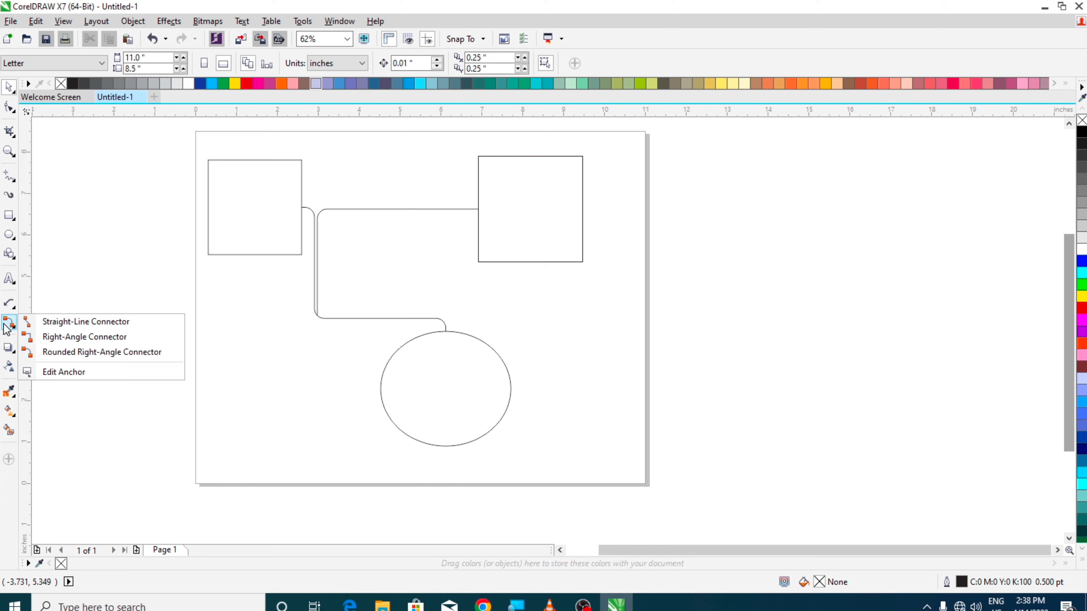
{"action": "left_click", "coordinate": [141, 376]}
{"action": "left_click", "coordinate": [460, 406]}
{"action": "key", "text": "Delete"}
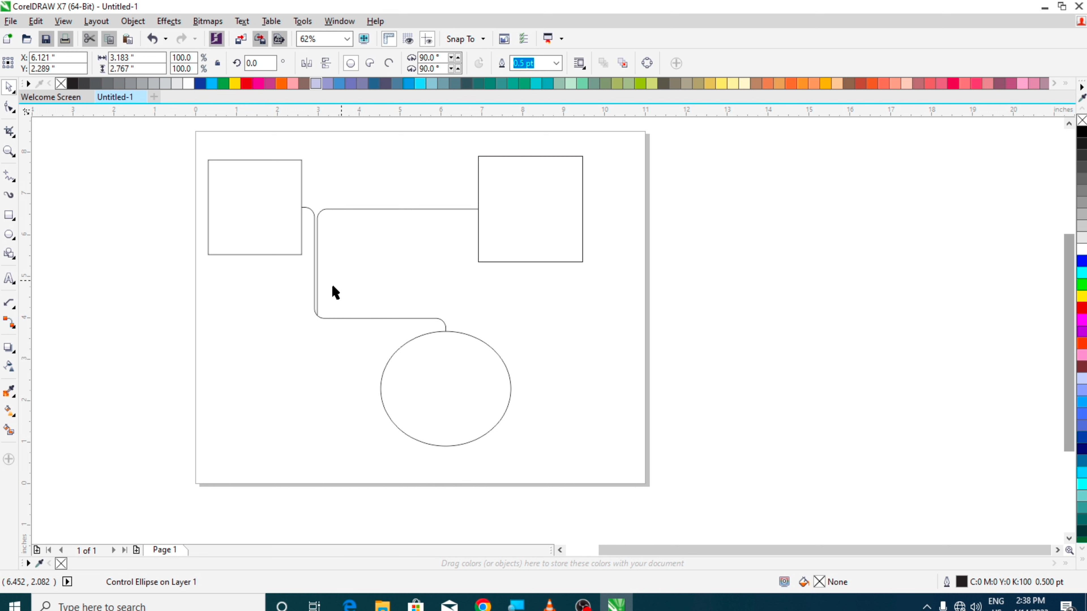
{"action": "left_click", "coordinate": [272, 234]}
{"action": "key", "text": "Delete"}
- Move the remaining square slightly down and place a copy of it on the left half of the page
{"action": "left_click_drag", "start_coordinate": [518, 229], "coordinate": [494, 275]}
{"action": "right_click", "coordinate": [265, 254]}
{"action": "left_click", "coordinate": [296, 245]}
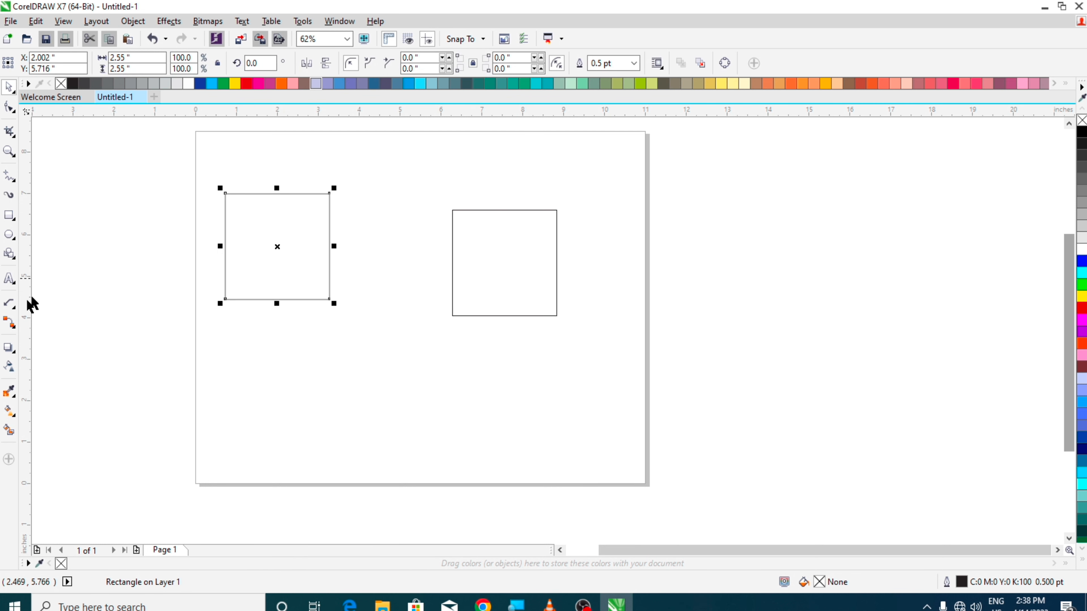
- Link the facing sides of the two squares with a straight-line connector and try to link their interiors
{"action": "left_click", "coordinate": [16, 329]}
{"action": "left_click", "coordinate": [56, 321]}
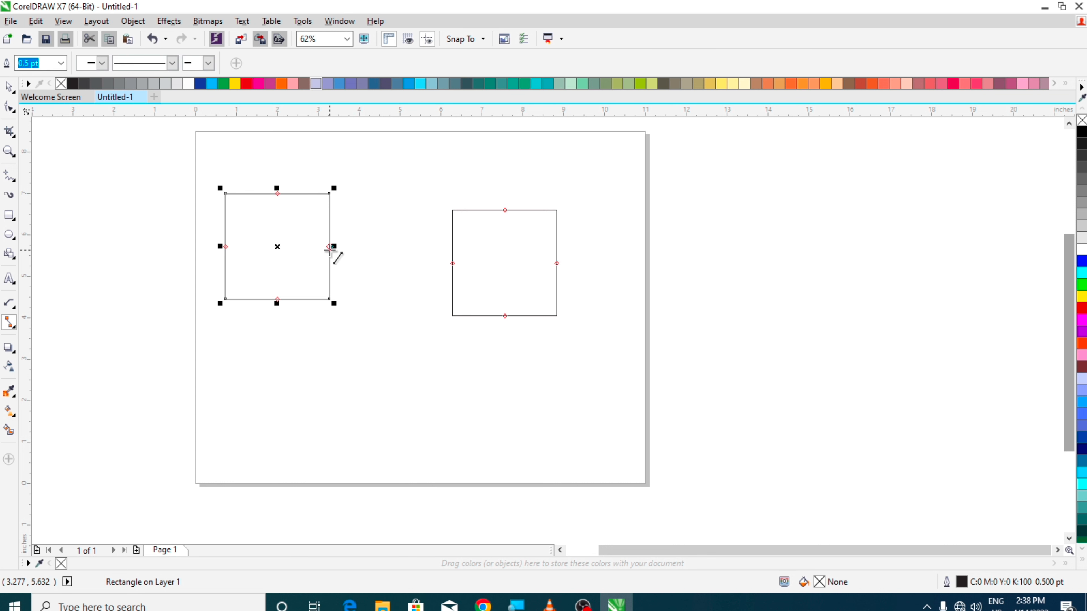
{"action": "mouse_move", "coordinate": [329, 247]}
{"action": "left_mouse_down"}
{"action": "mouse_move", "coordinate": [418, 248]}
{"action": "mouse_move", "coordinate": [454, 263]}
{"action": "left_mouse_up"}
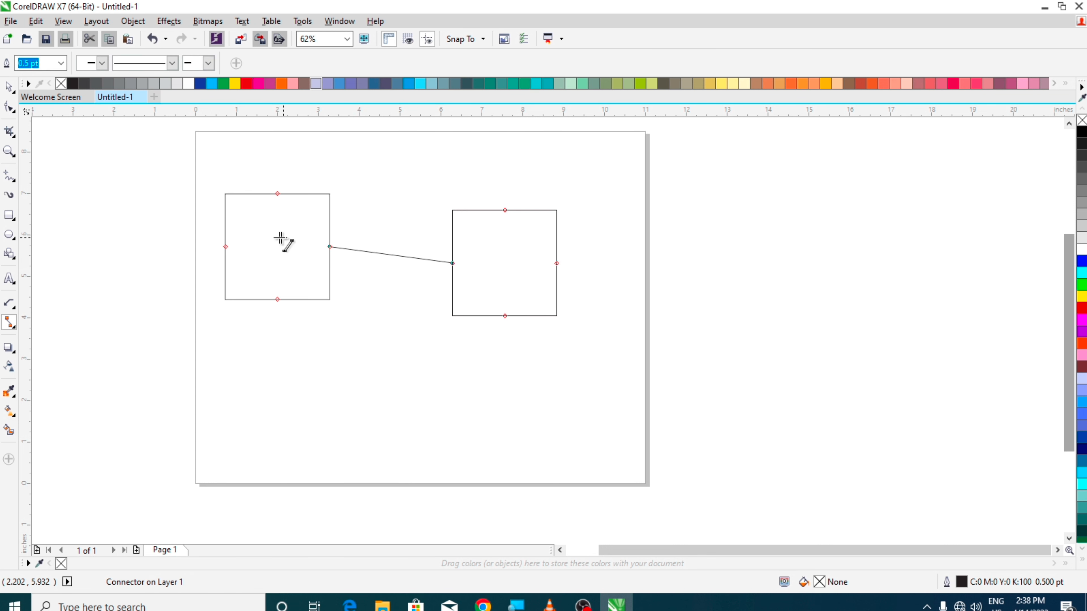
{"action": "left_click_drag", "start_coordinate": [277, 238], "coordinate": [503, 268]}
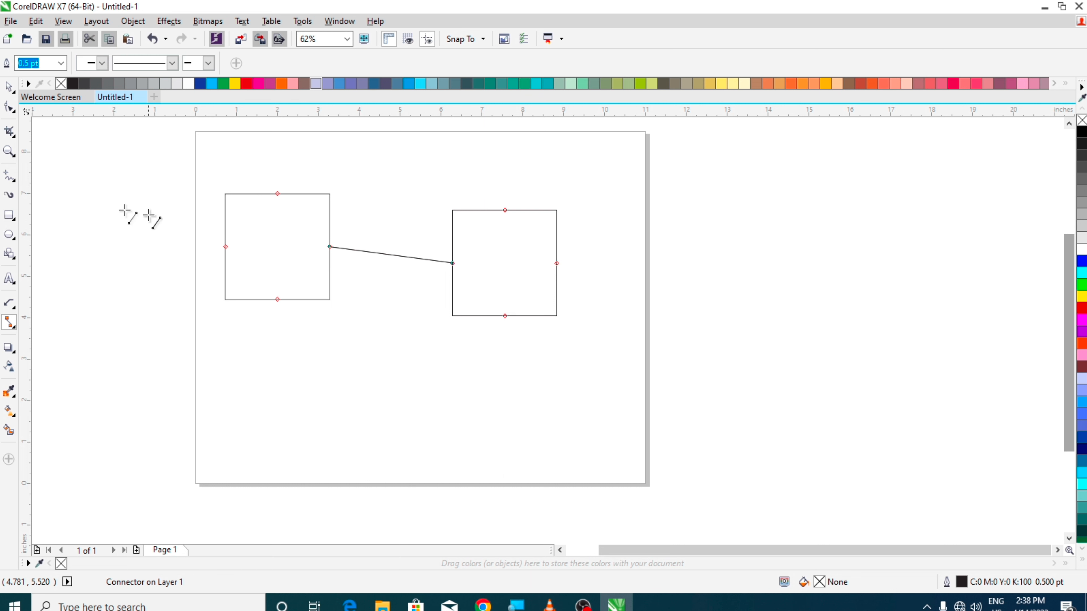
- Delete the straight-line connectors between the two squares
{"action": "left_click", "coordinate": [6, 91]}
{"action": "left_click", "coordinate": [326, 246]}
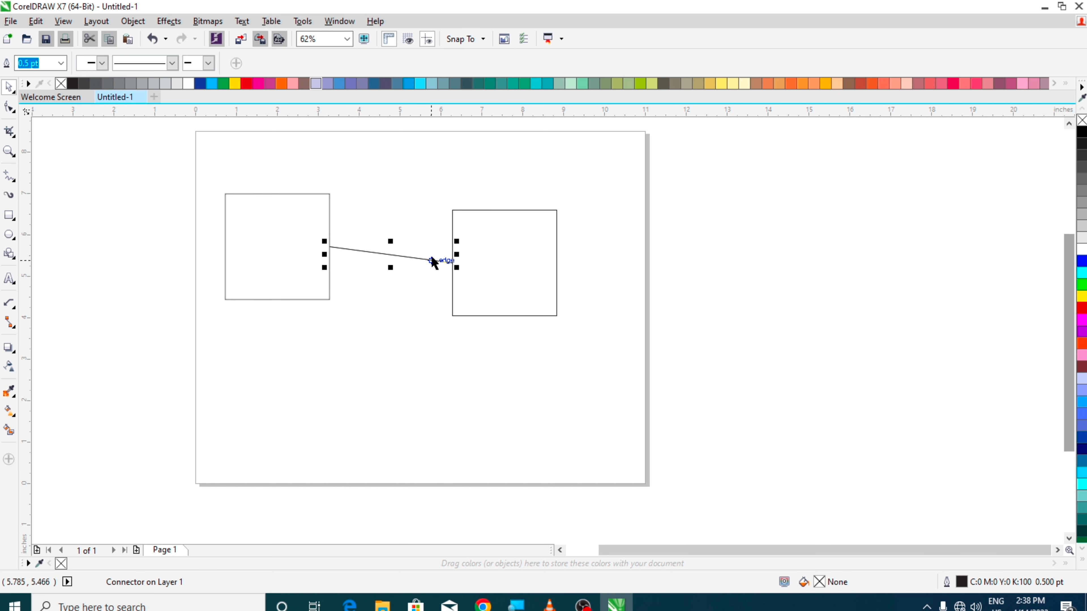
{"action": "left_click", "coordinate": [370, 261]}
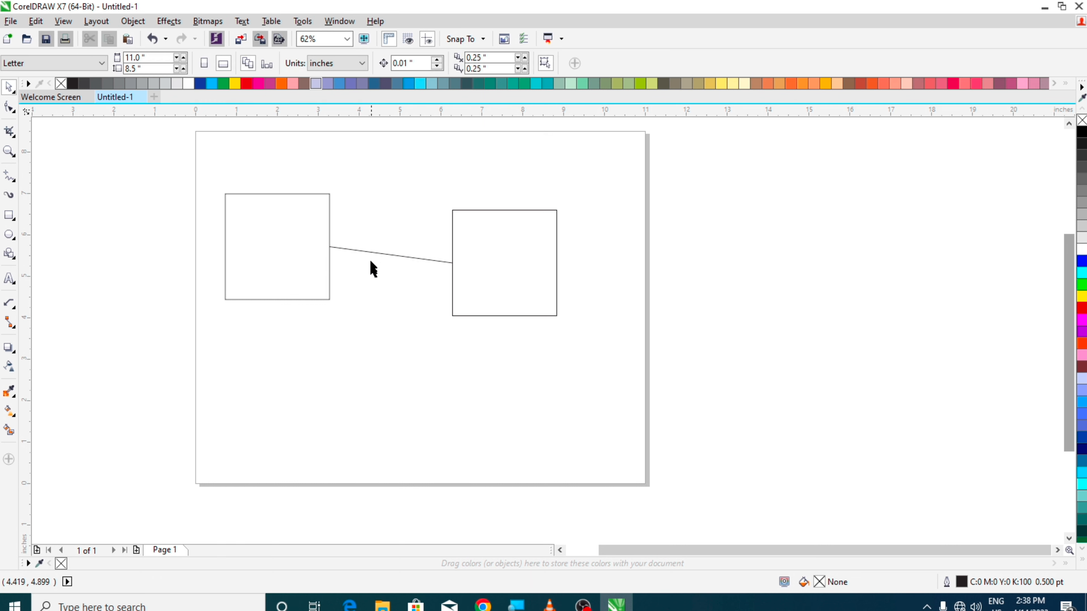
{"action": "left_click", "coordinate": [390, 258]}
{"action": "key", "text": "Delete"}
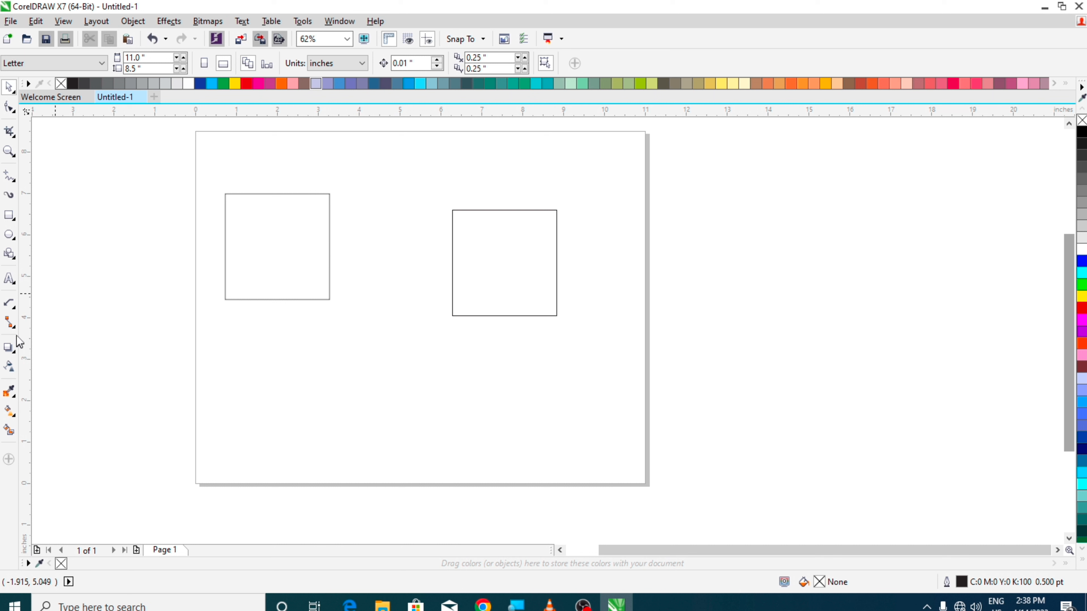
- Add a custom anchor inside each square with Edit Anchor and link the two anchors with a straight-line connector
{"action": "left_click", "coordinate": [13, 326]}
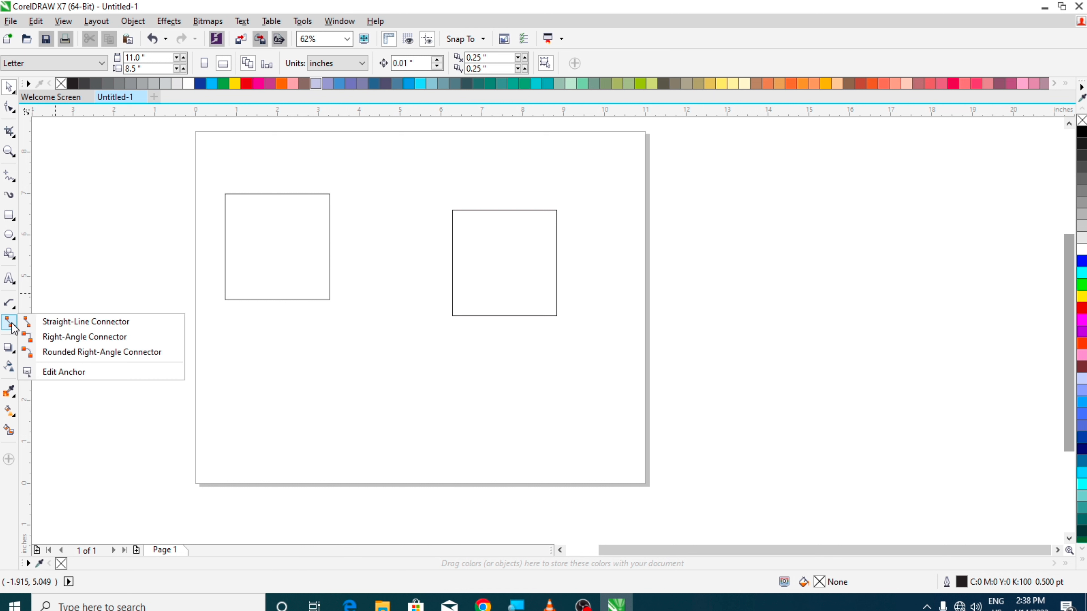
{"action": "left_click", "coordinate": [83, 371]}
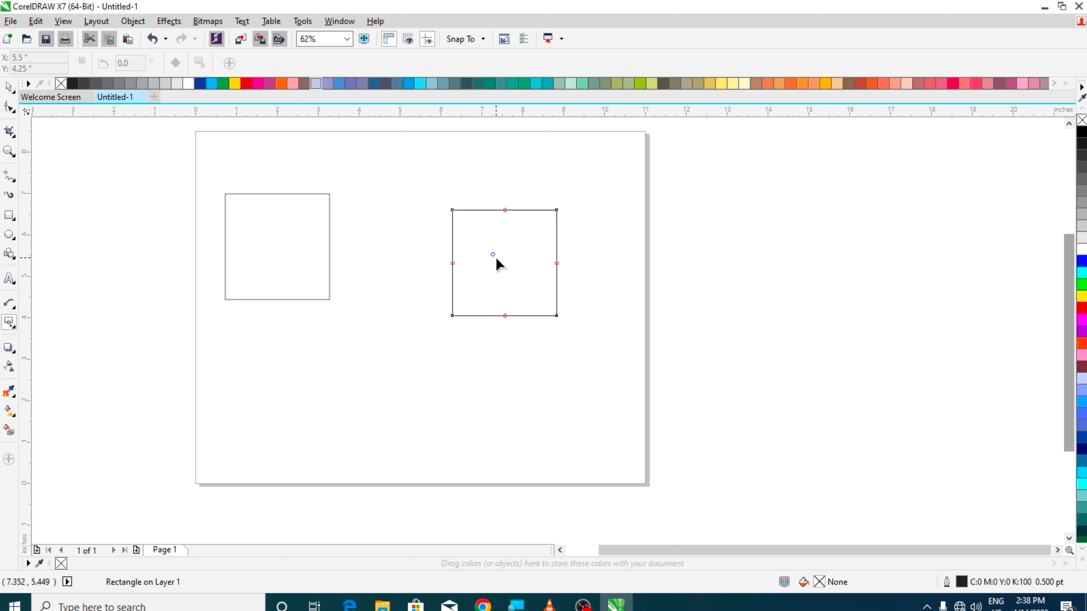
{"action": "left_click", "coordinate": [10, 323]}
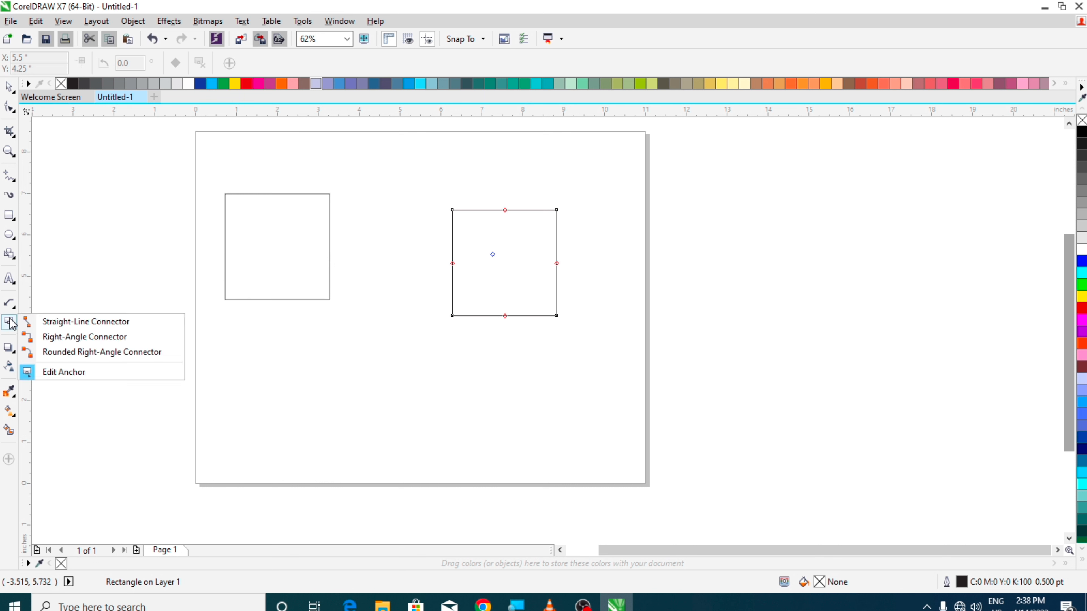
{"action": "left_click", "coordinate": [64, 322]}
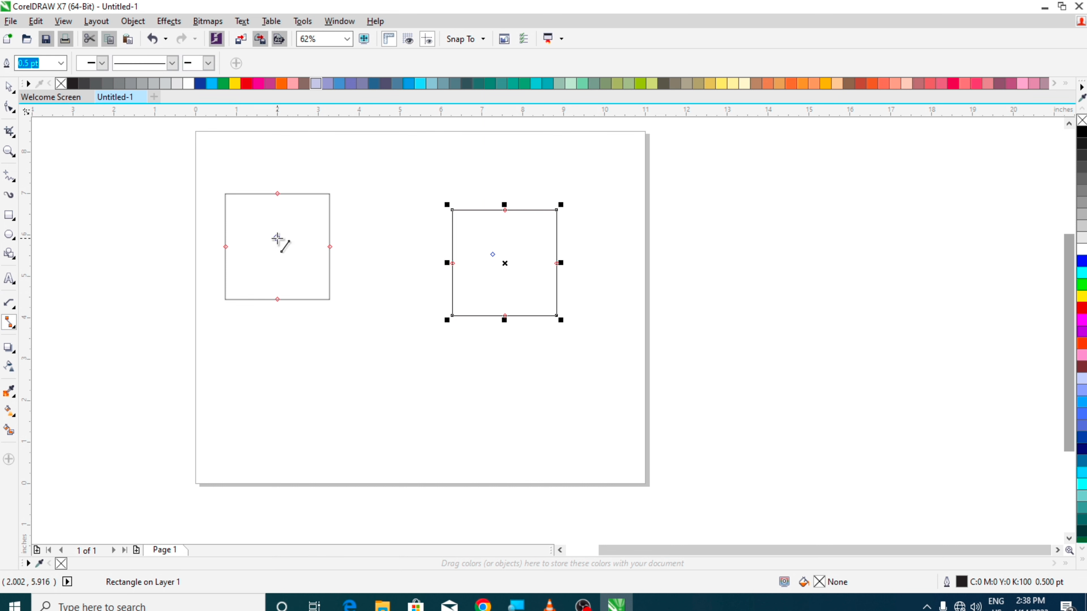
{"action": "left_click_drag", "start_coordinate": [277, 238], "coordinate": [493, 254]}
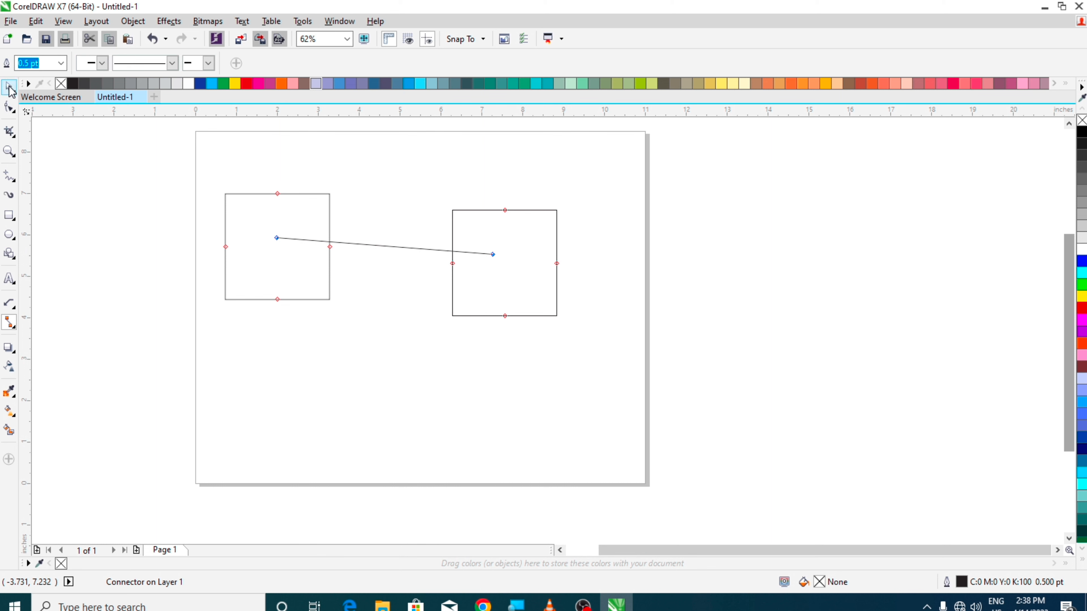
- Move both squares around the page to test the connector attached to their inner anchors
{"action": "left_click", "coordinate": [10, 90]}
{"action": "left_click_drag", "start_coordinate": [318, 299], "coordinate": [336, 418]}
{"action": "left_click", "coordinate": [525, 295]}
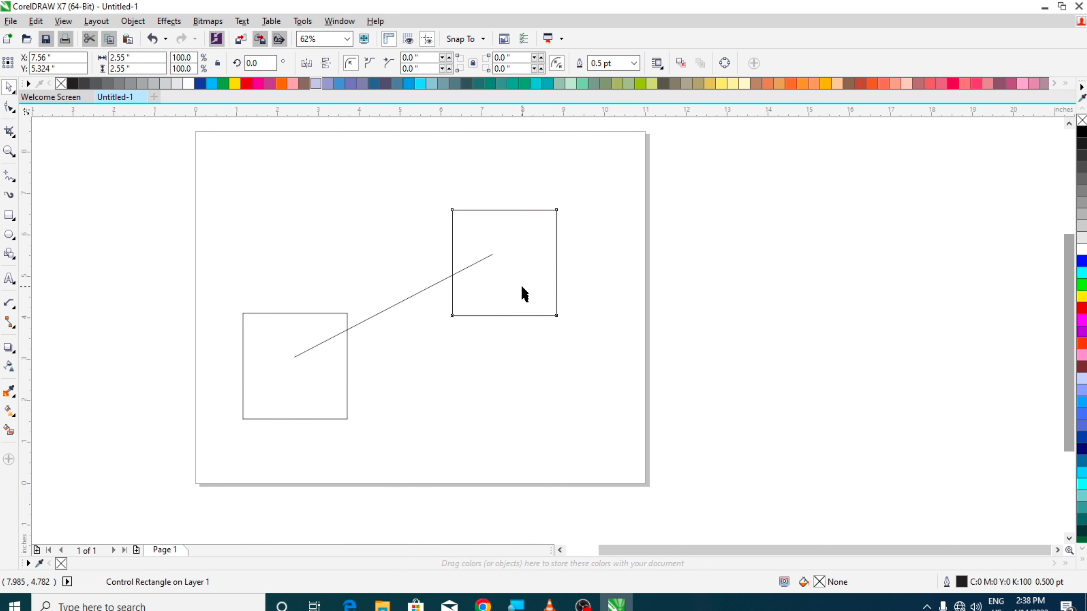
{"action": "left_click_drag", "start_coordinate": [521, 287], "coordinate": [525, 319]}
{"action": "left_click_drag", "start_coordinate": [526, 321], "coordinate": [493, 275]}
{"action": "left_click_drag", "start_coordinate": [326, 400], "coordinate": [543, 399]}
{"action": "left_click_drag", "start_coordinate": [445, 252], "coordinate": [297, 248]}
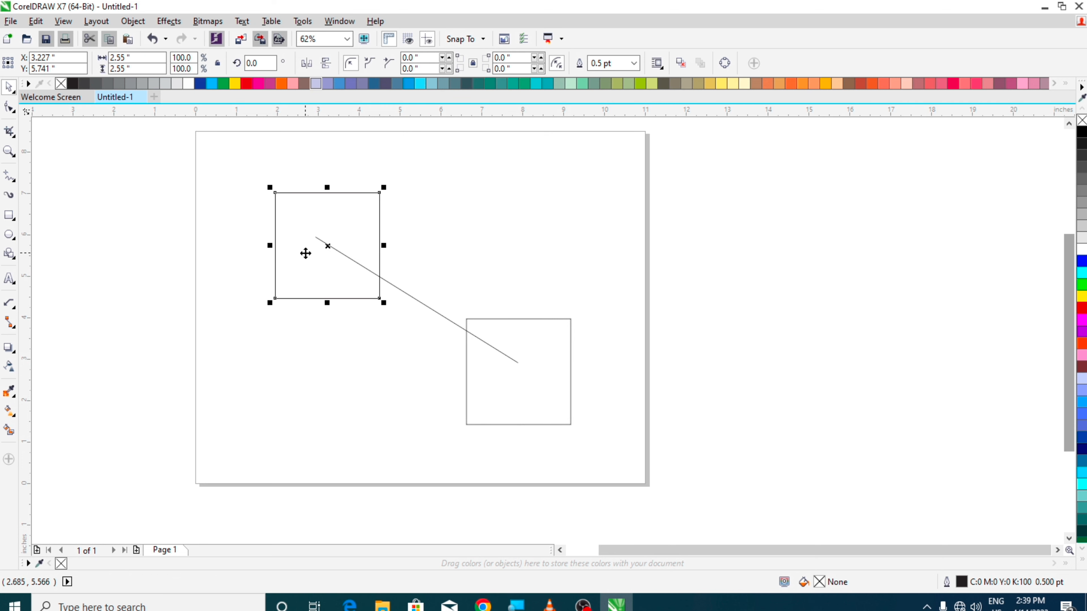
- Delete both linked squares to clear the page
{"action": "key", "text": "Delete"}
{"action": "left_click", "coordinate": [550, 386]}
{"action": "key", "text": "Delete"}
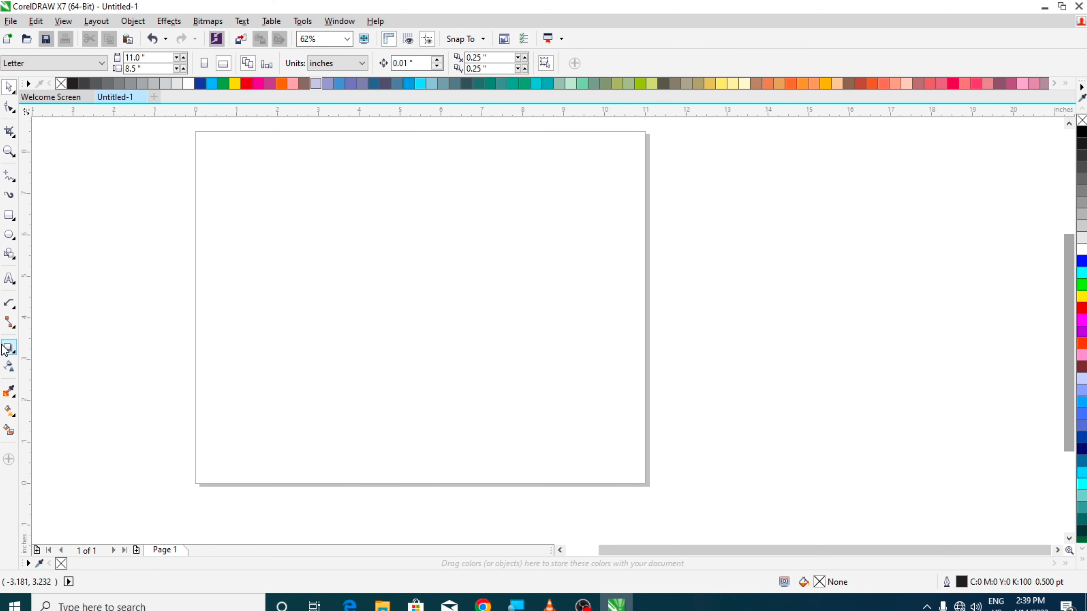